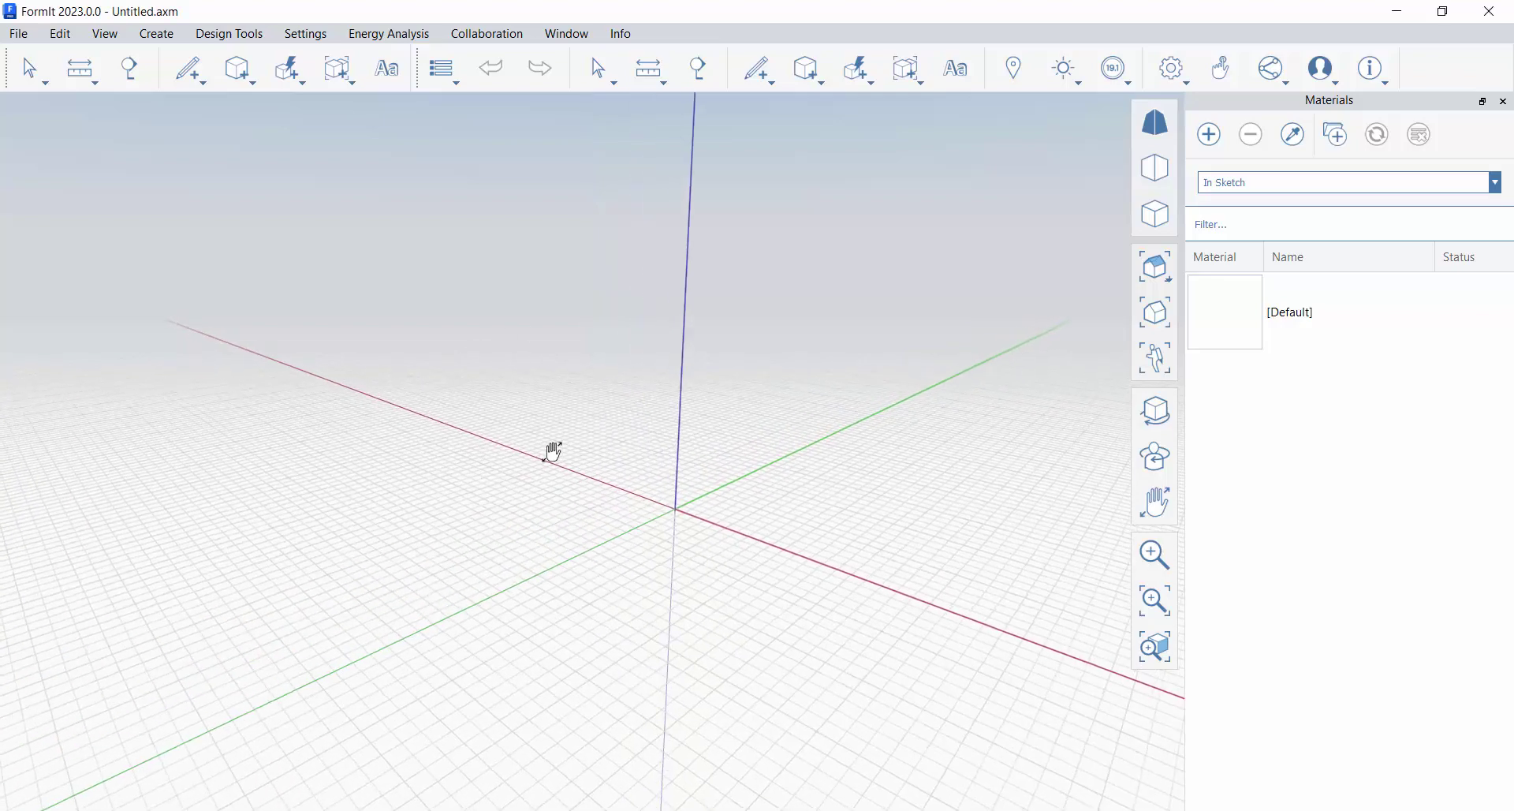
Orbit around the empty FormIt sketch and open the Design Tools menu
middle_click_drag(736, 516, 663, 500)
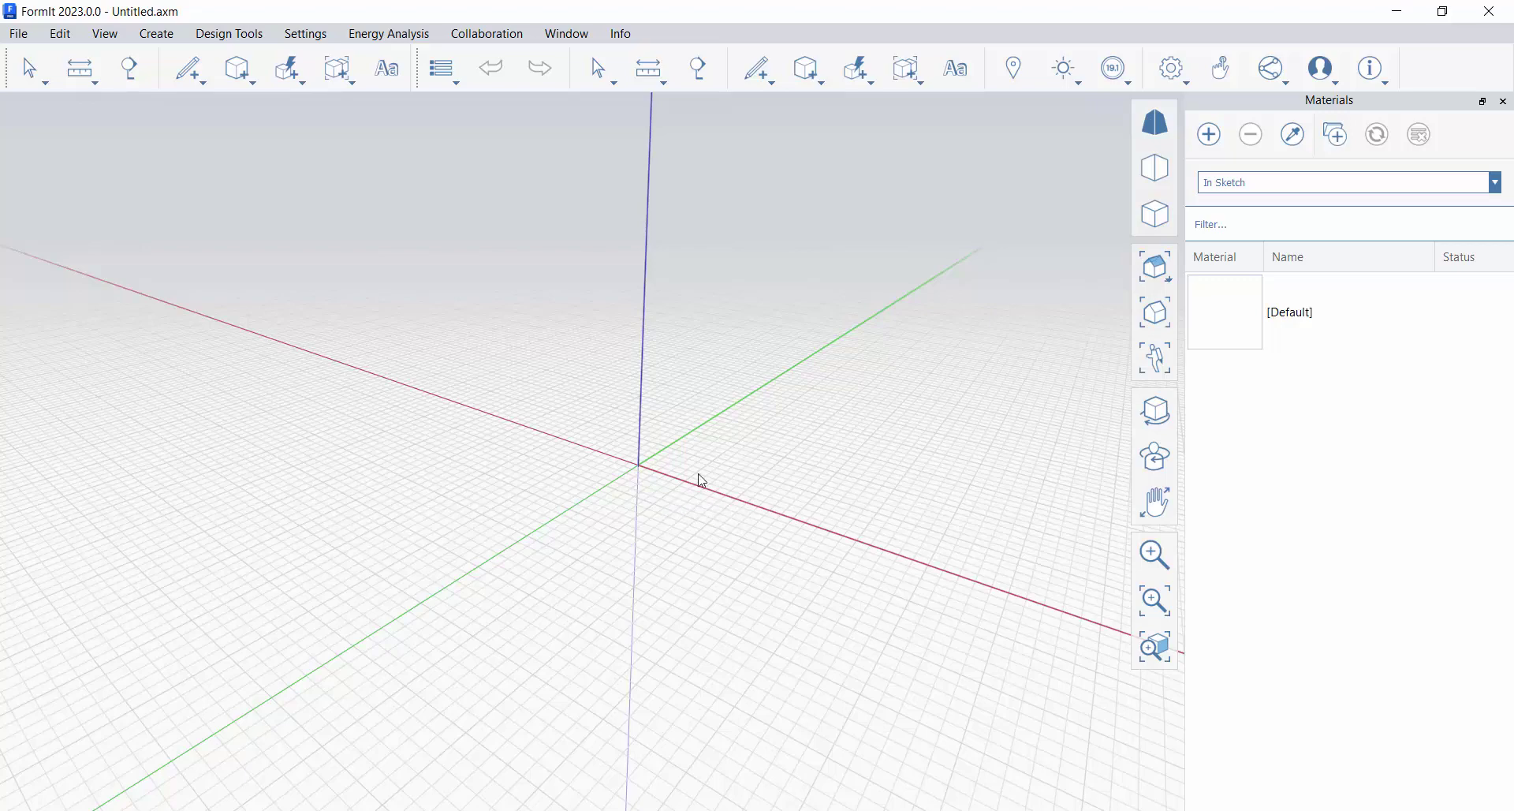
middle_click_drag(623, 456, 664, 494)
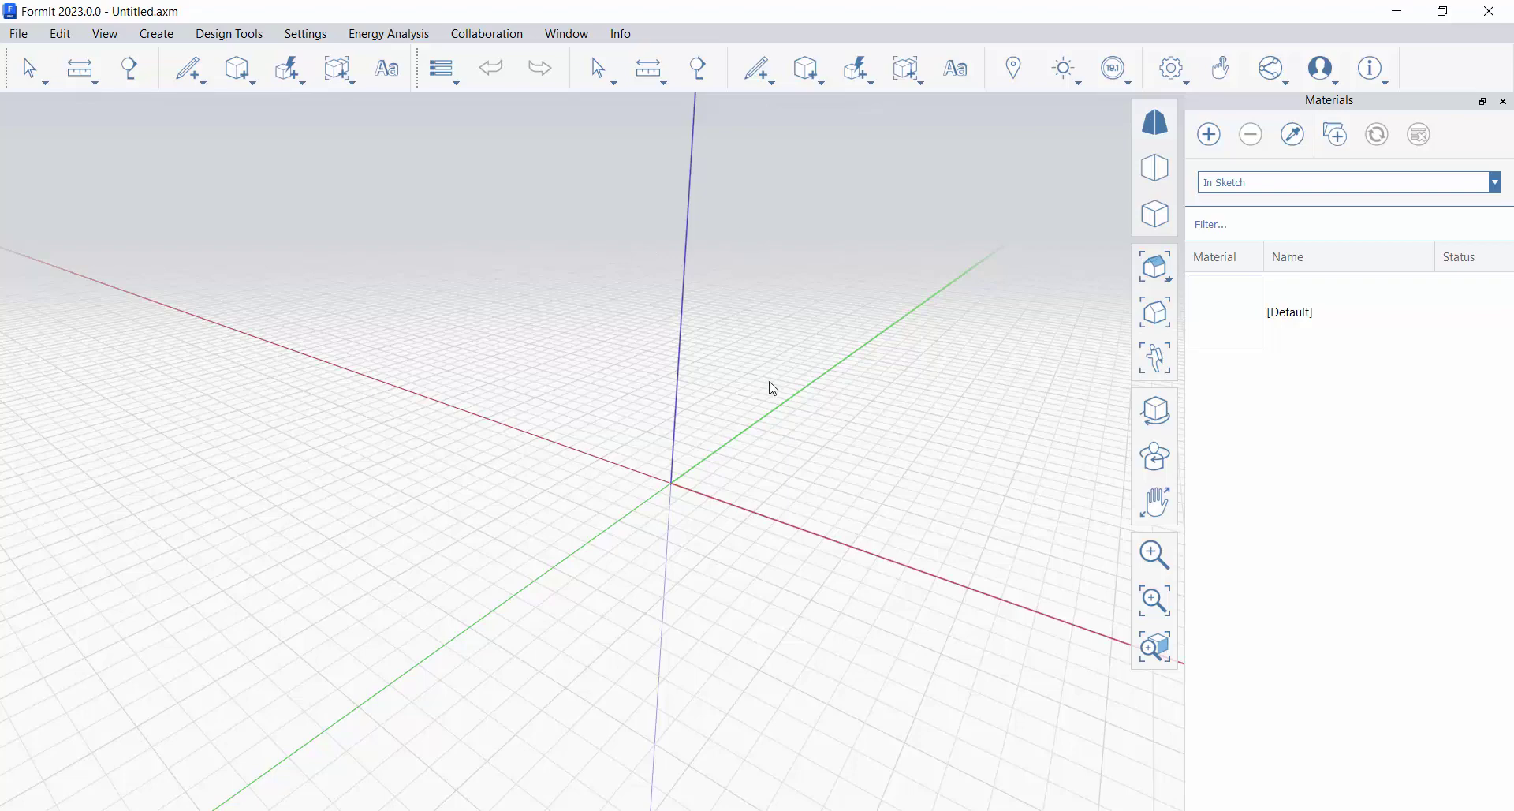
middle_click_drag(773, 389, 692, 401)
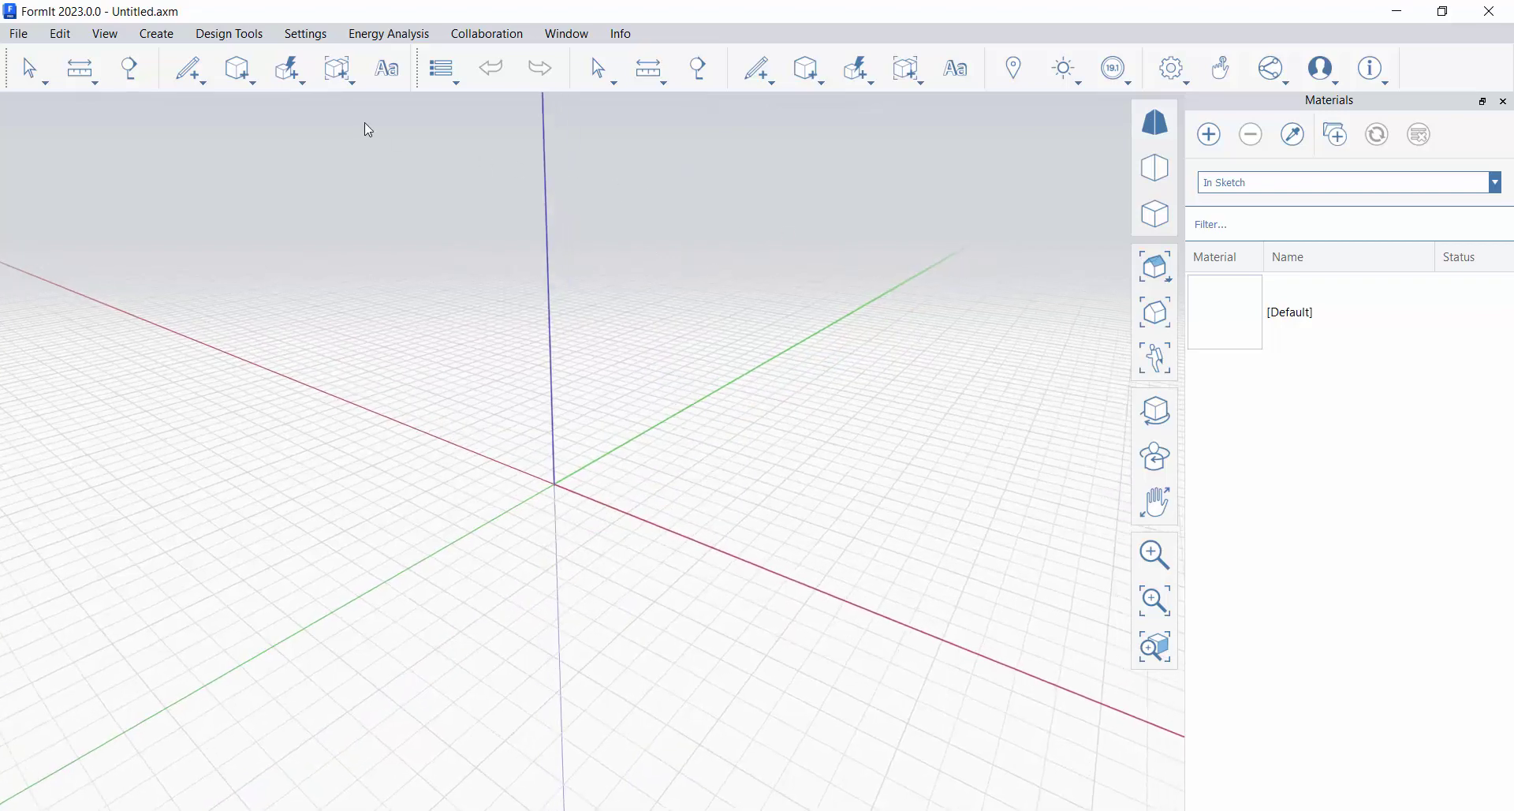
left_click(238, 35)
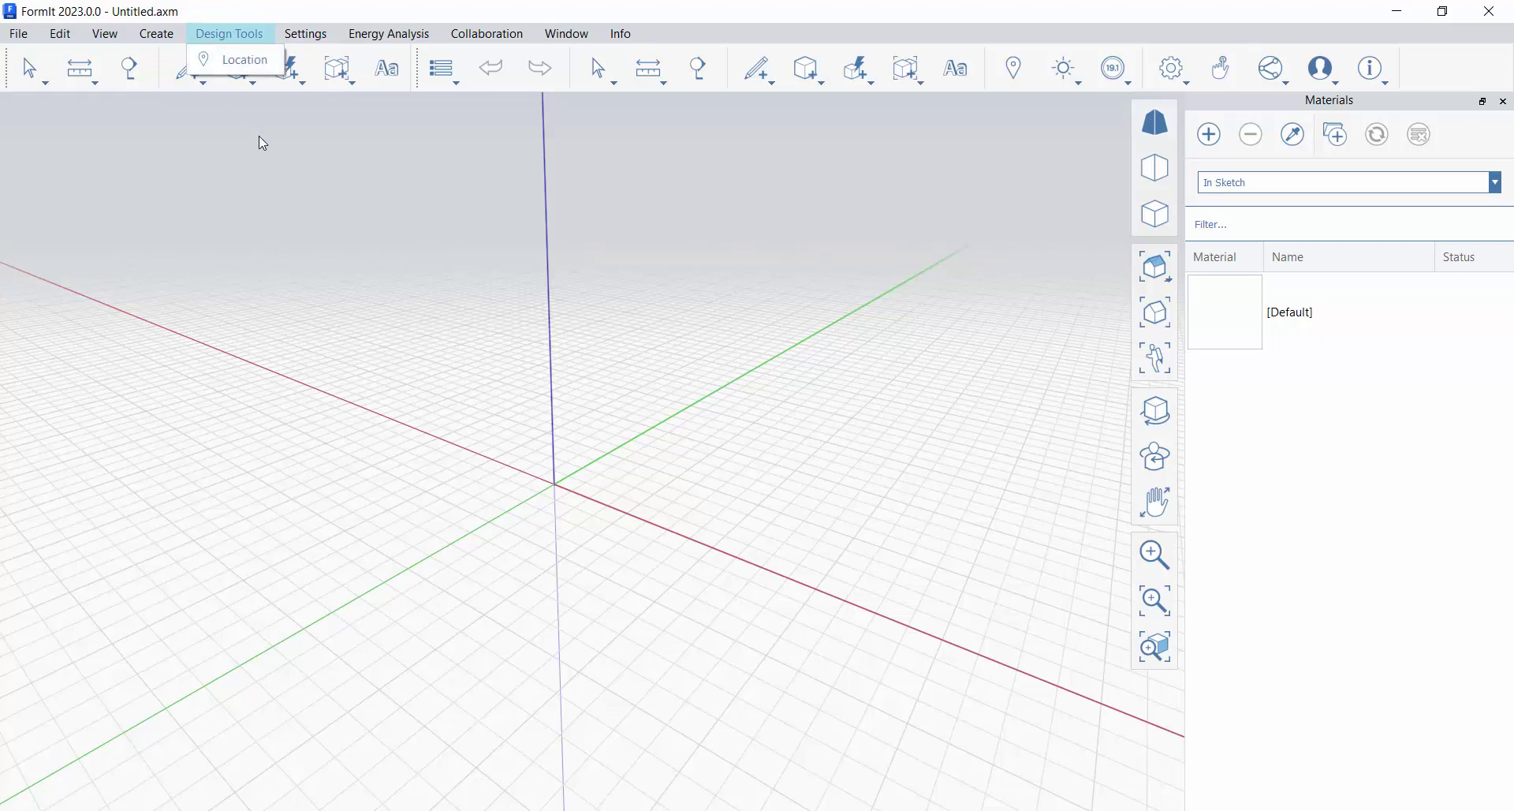
Open Set Location, switch the map to Road style, and search 'jubilee park springfield mo'
left_click(227, 62)
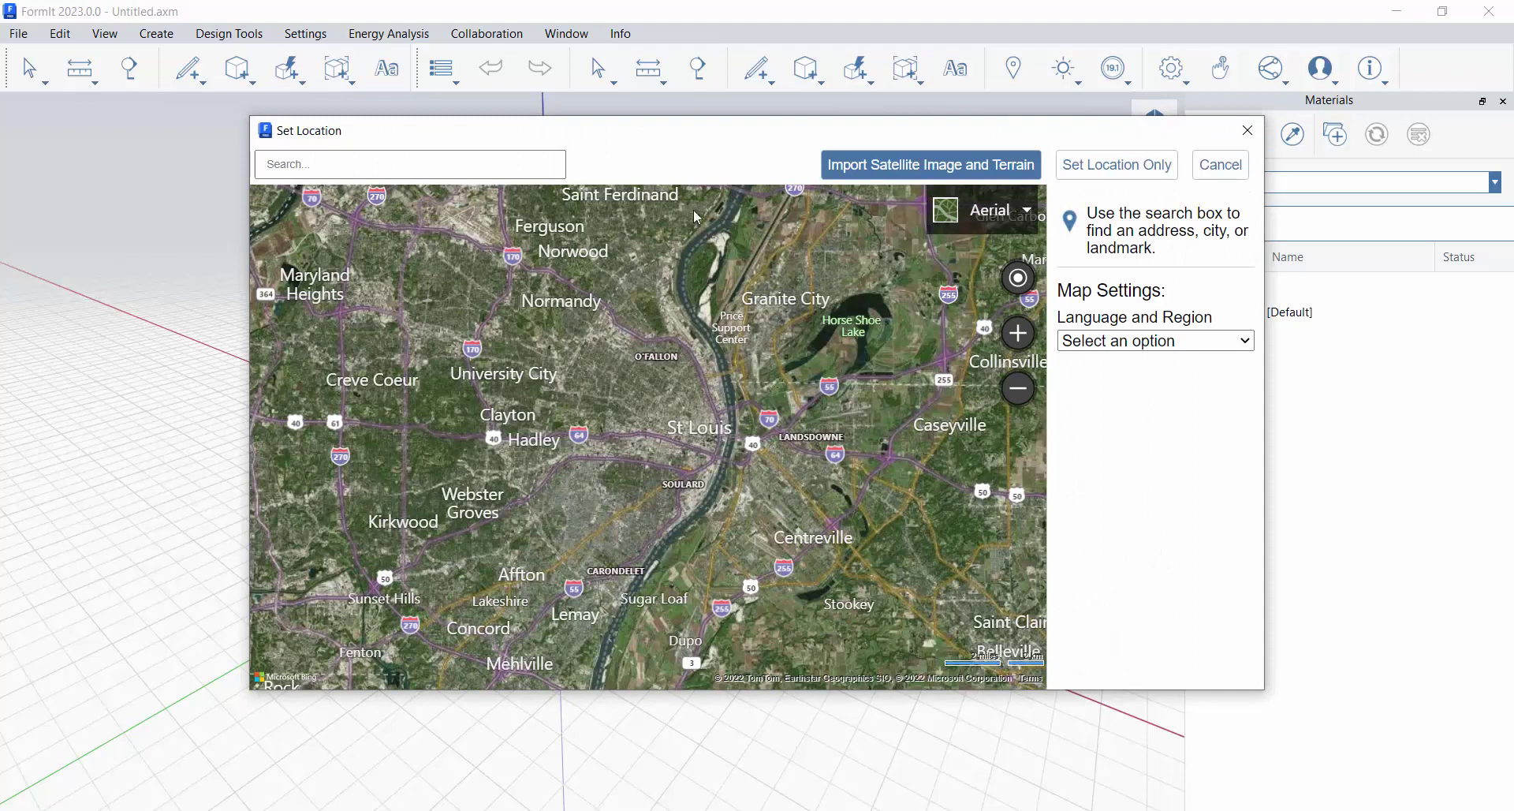
left_click(990, 210)
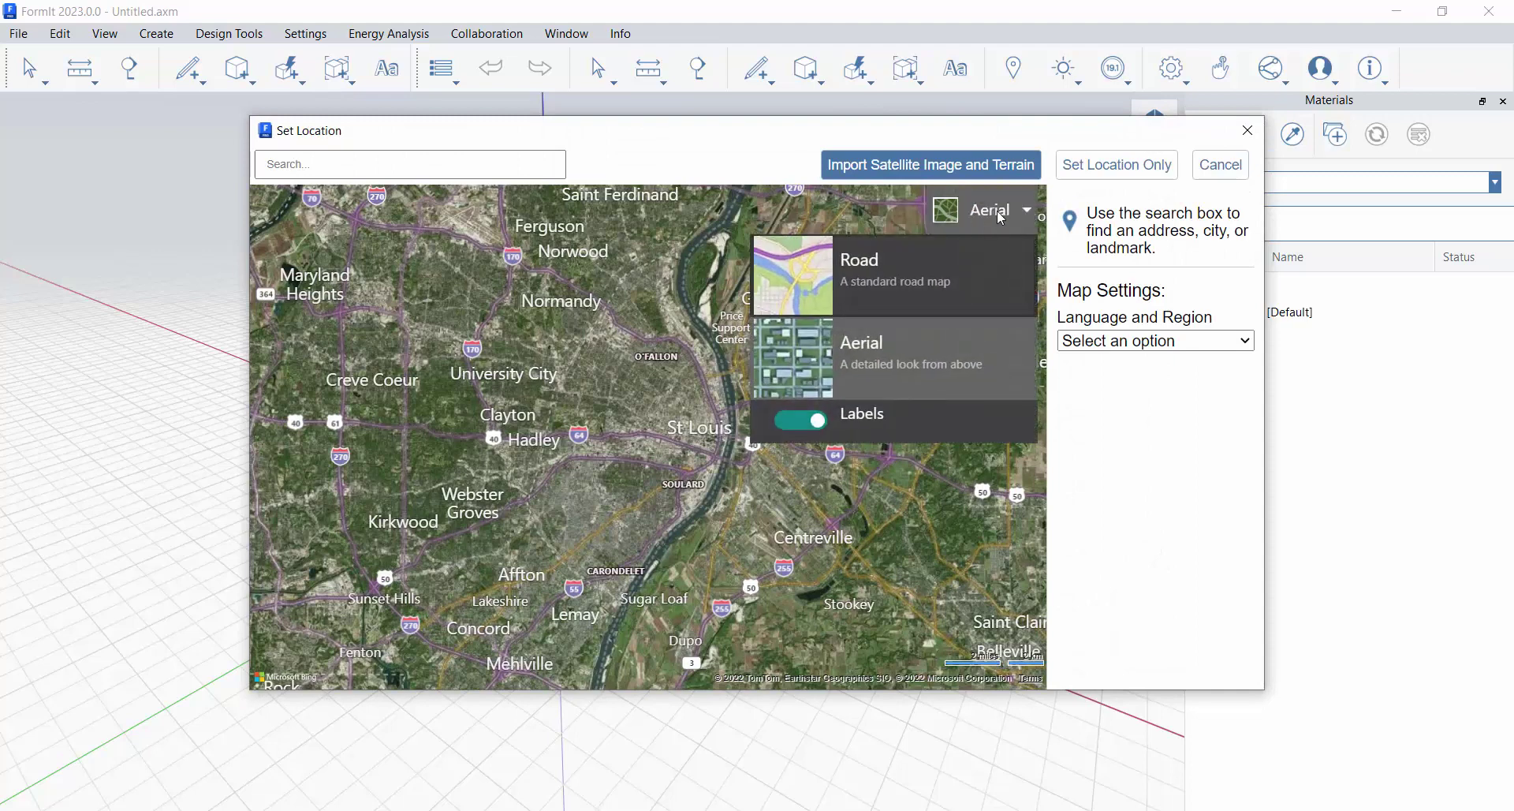
left_click(802, 284)
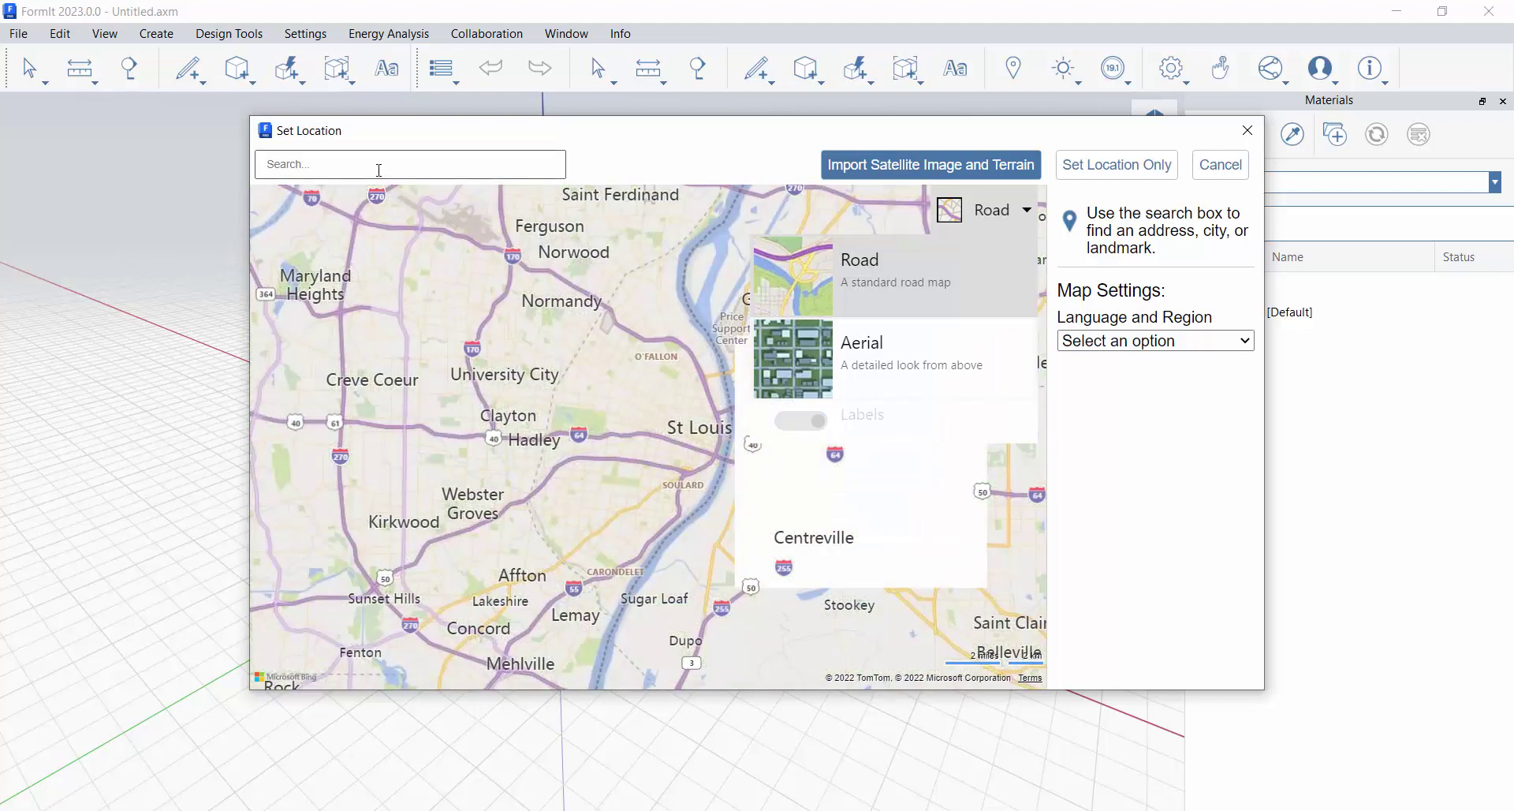
left_click(382, 165)
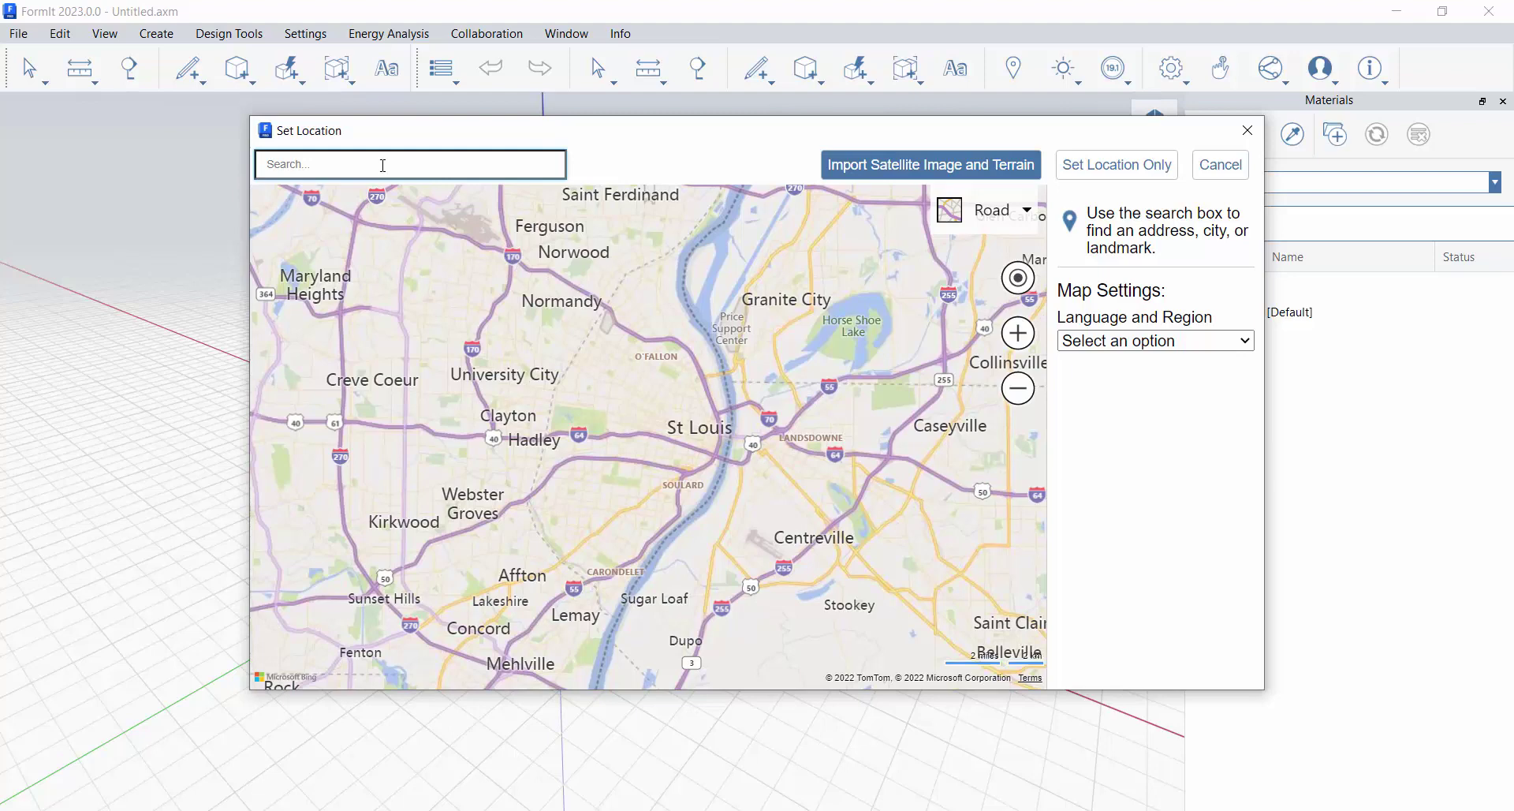
type("jubile")
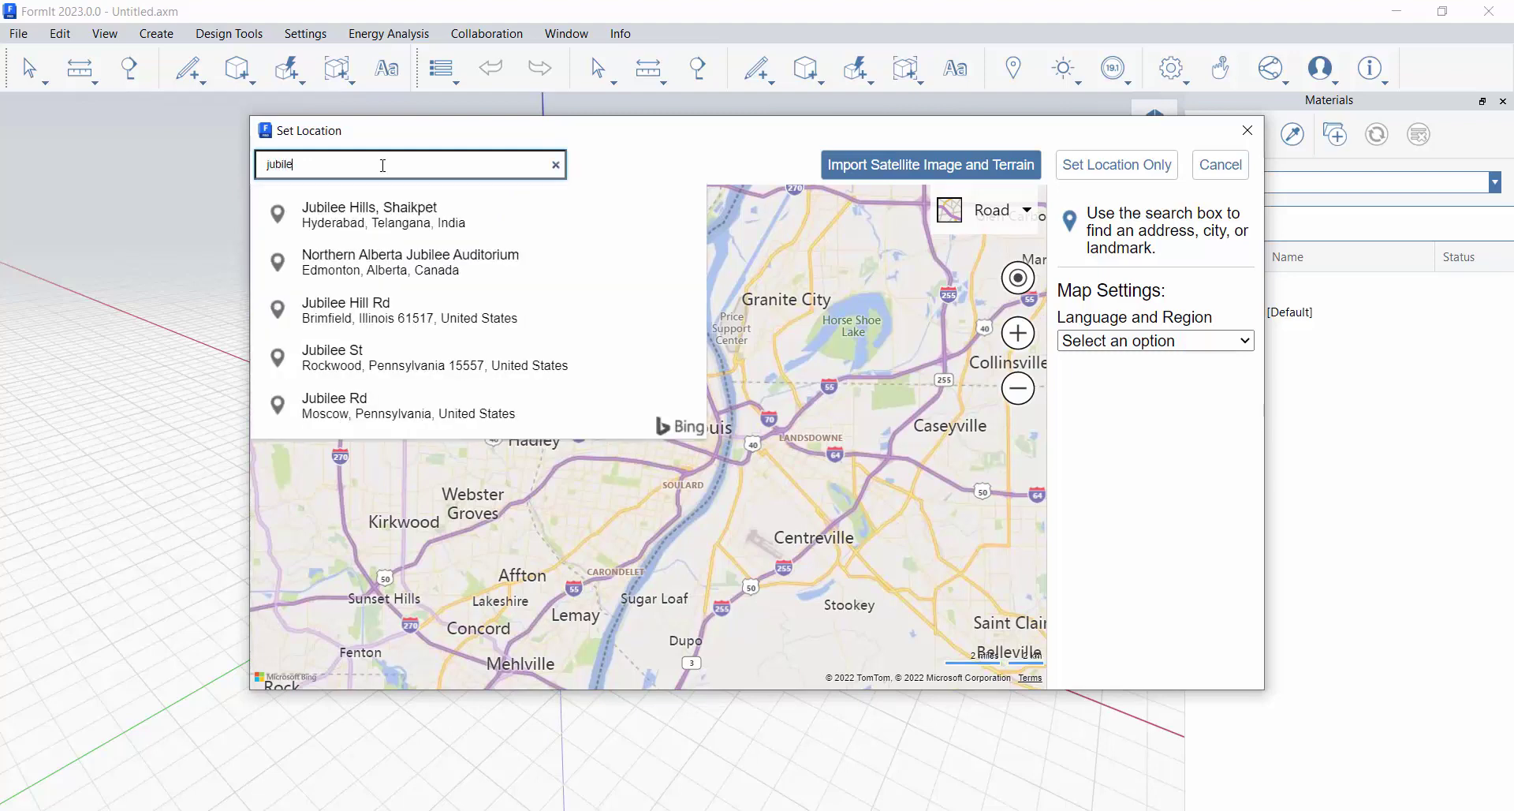
type("e park springf")
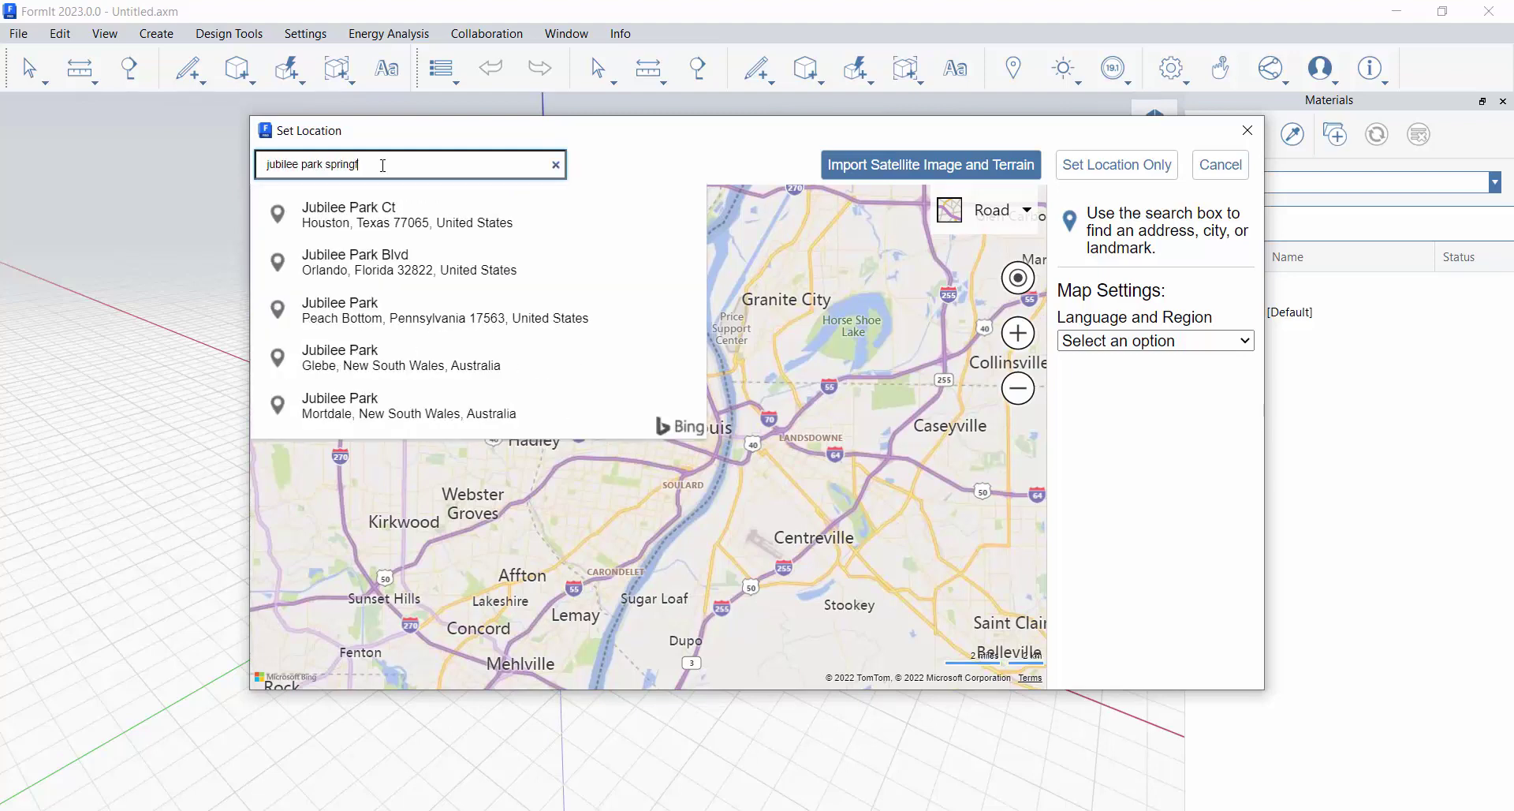
type("ield m")
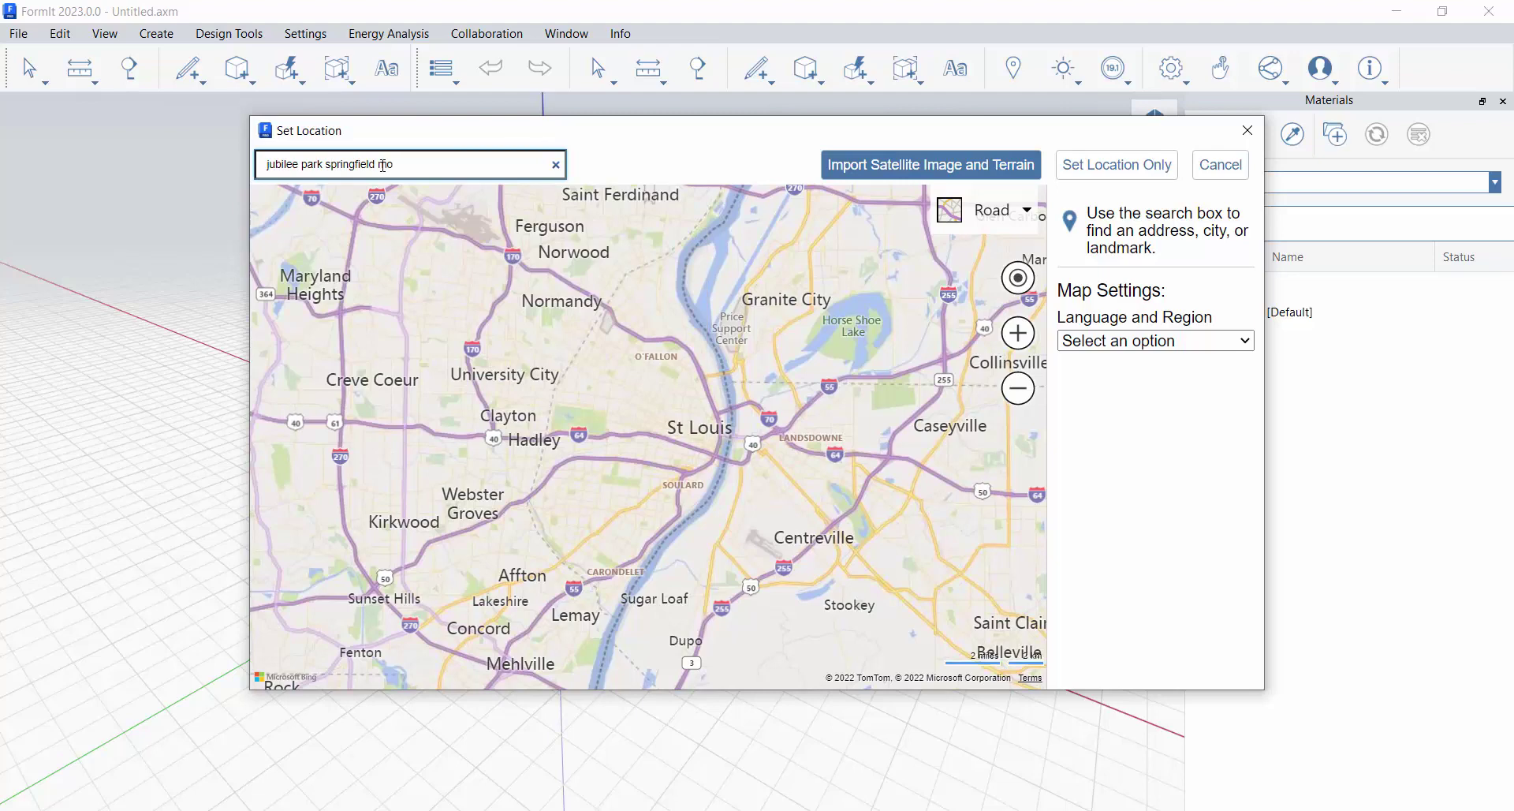
type("o")
key("Return")
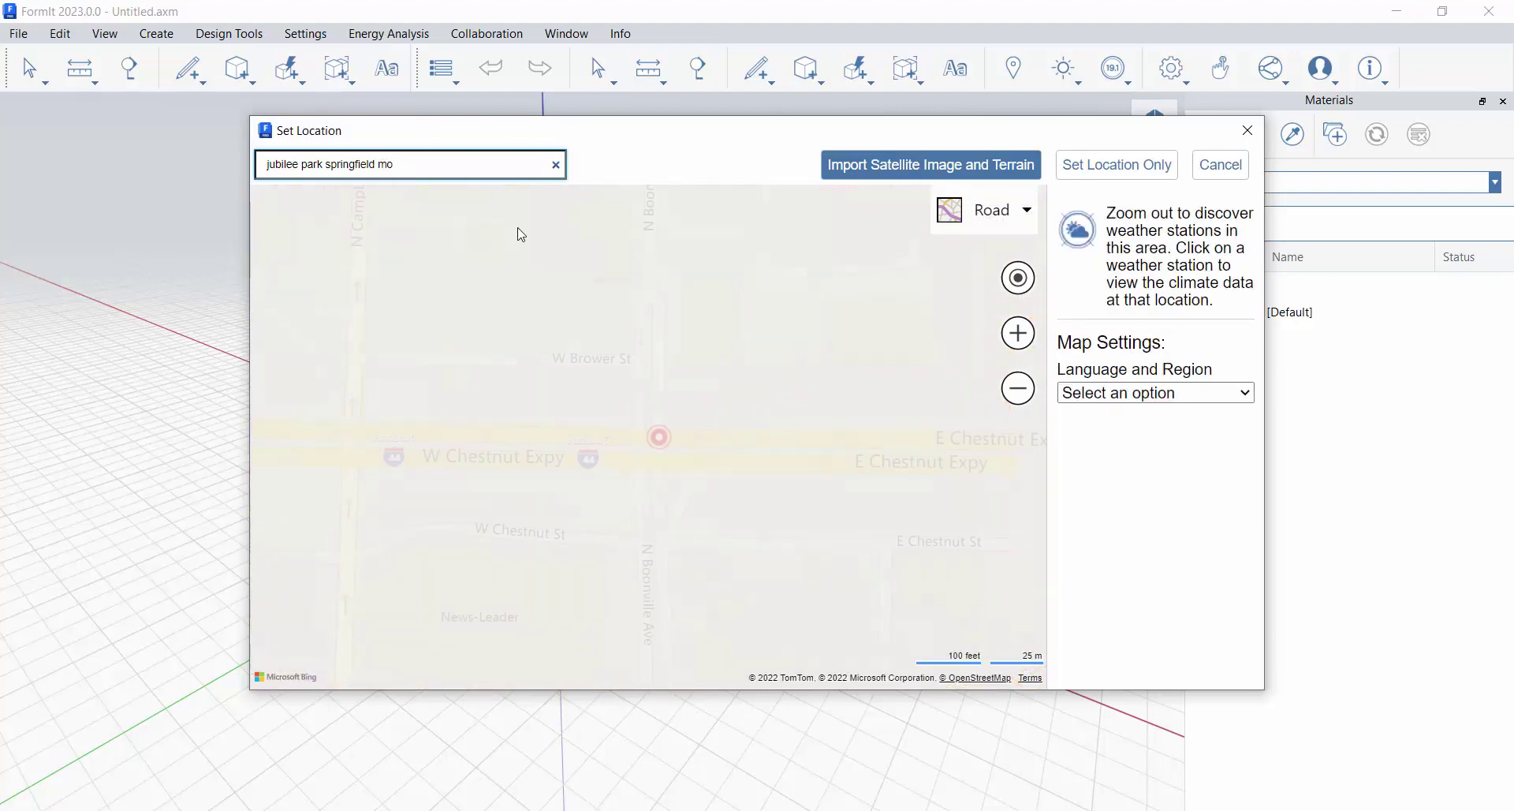
Zoom and pan the road map to the Park Central area of downtown Springfield
scroll(808, 522, "down", 3)
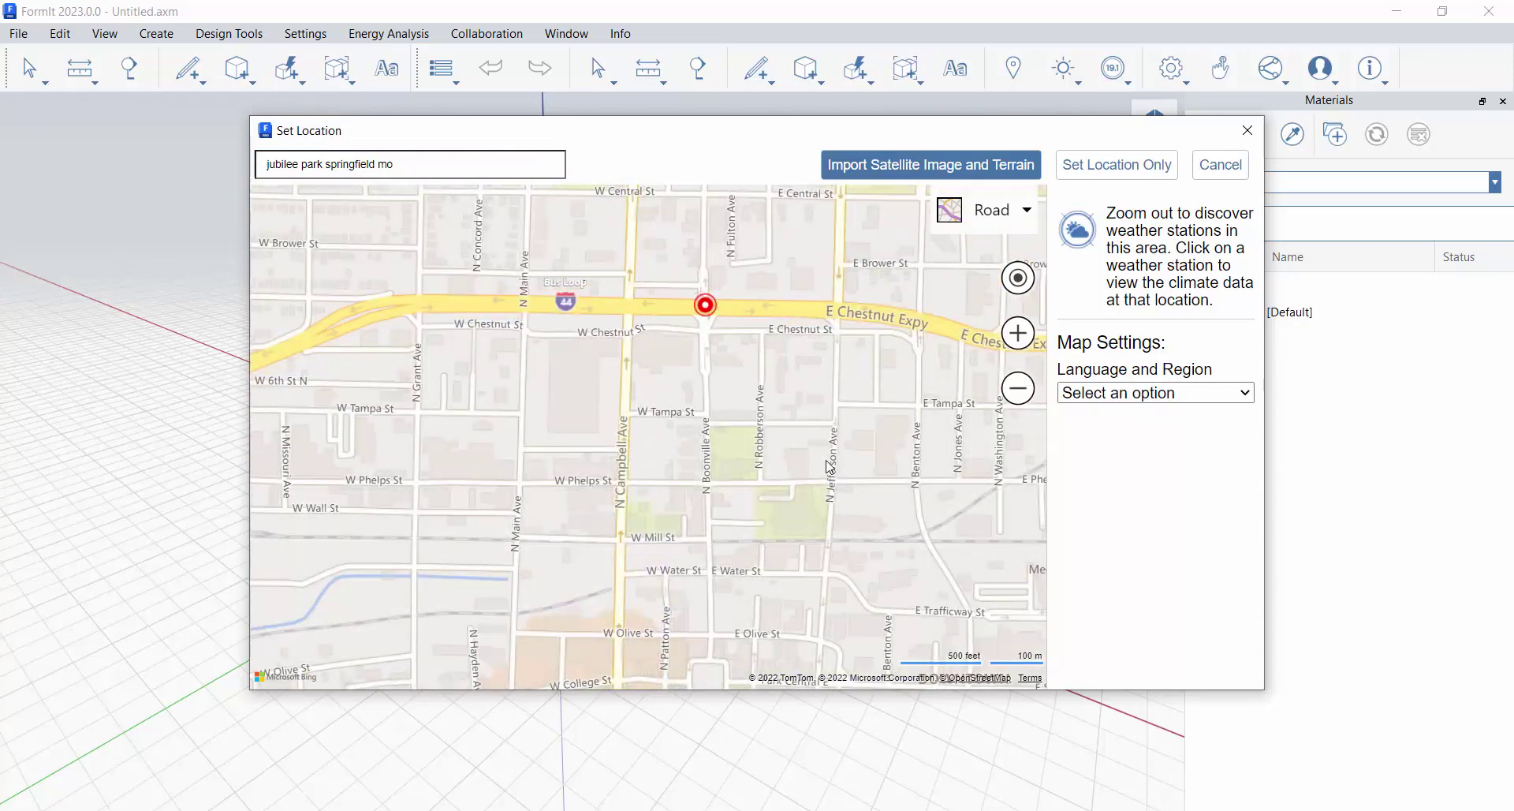
left_click_drag(851, 469, 812, 279)
scroll(817, 544, "up", 3)
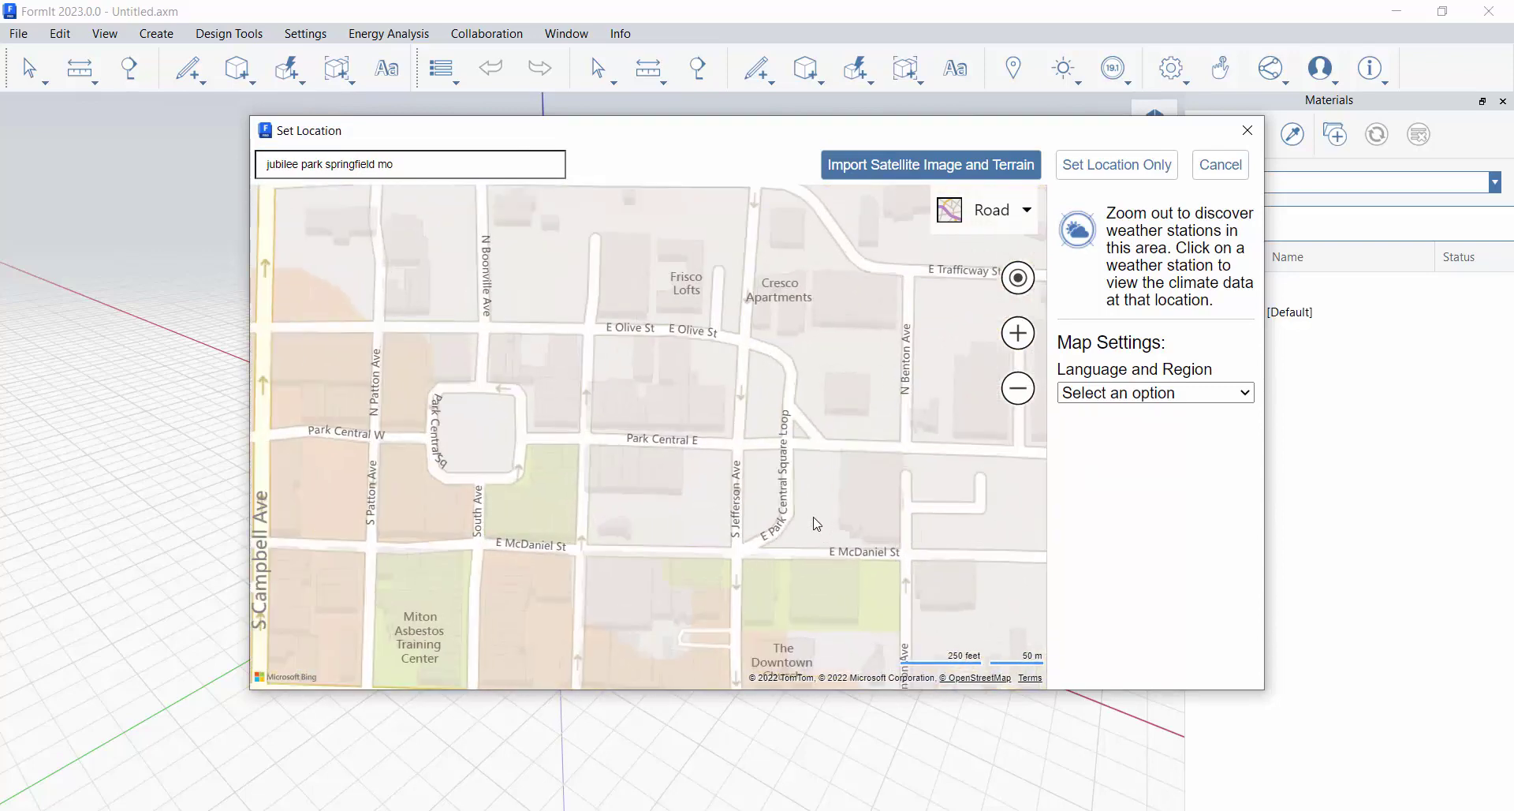
left_click_drag(742, 459, 698, 471)
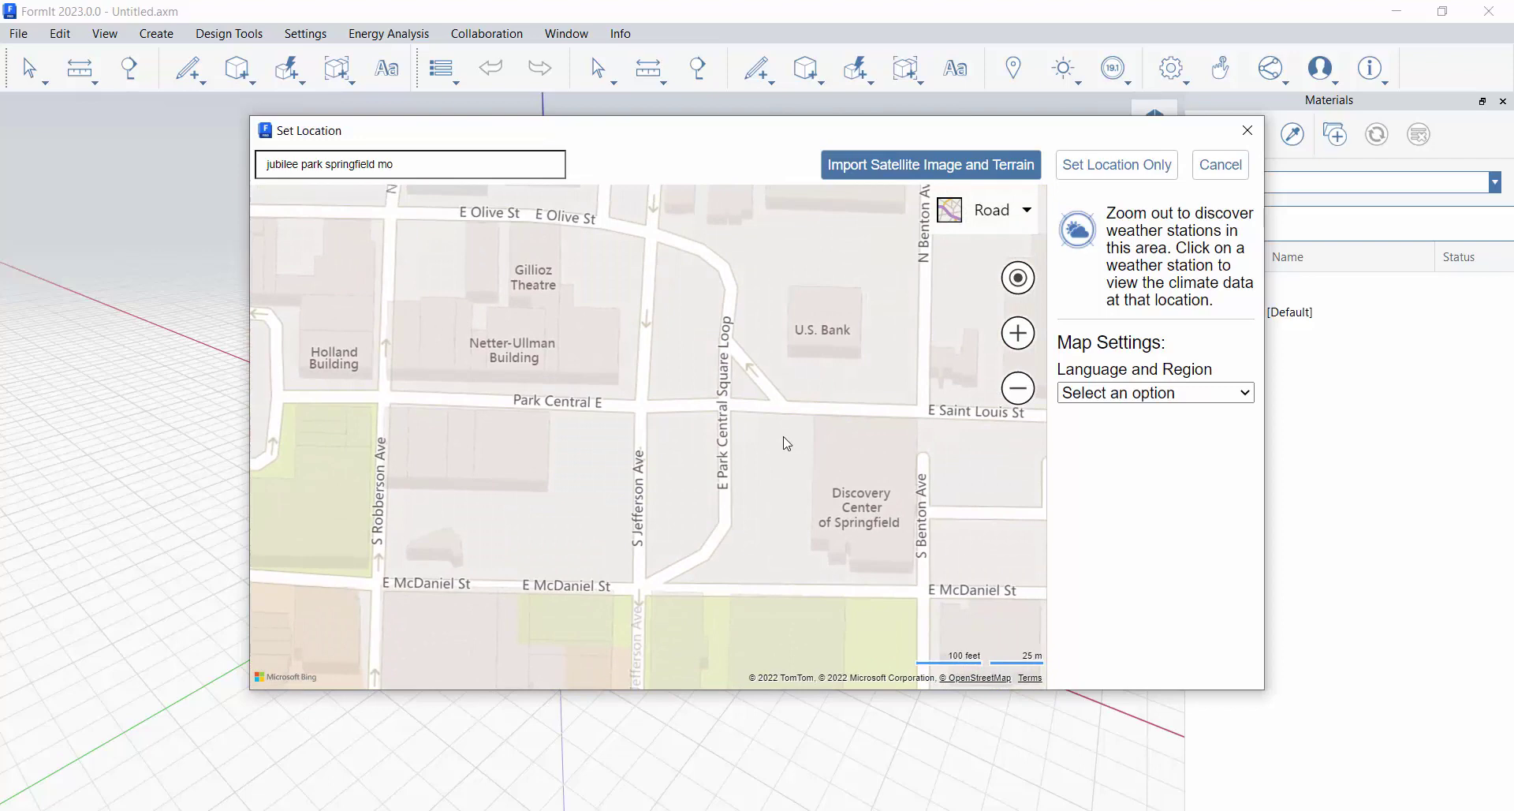
Switch the map style to Aerial and frame the whole Jubilee Park block
left_click(1018, 206)
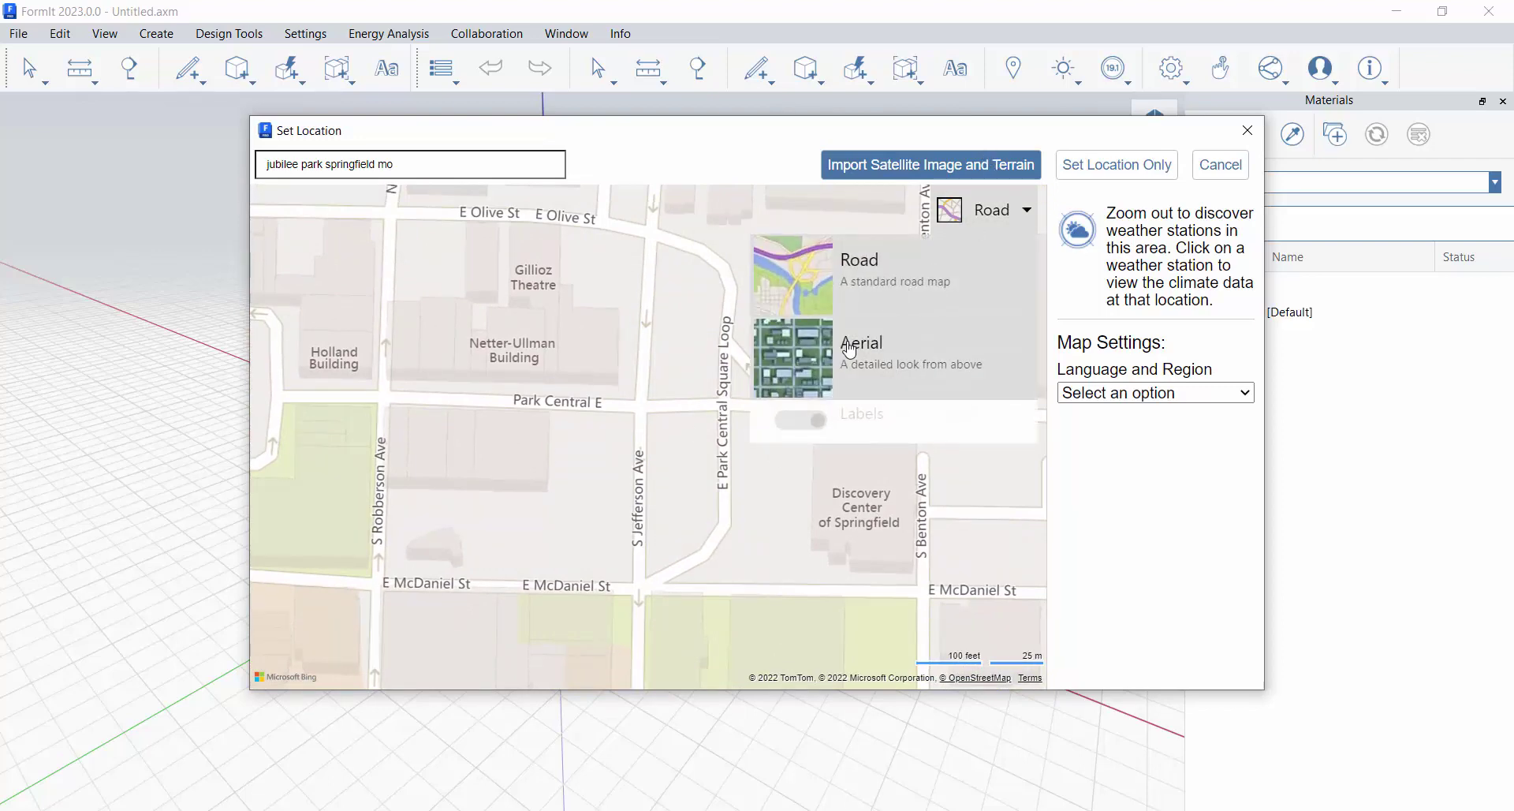
left_click(809, 359)
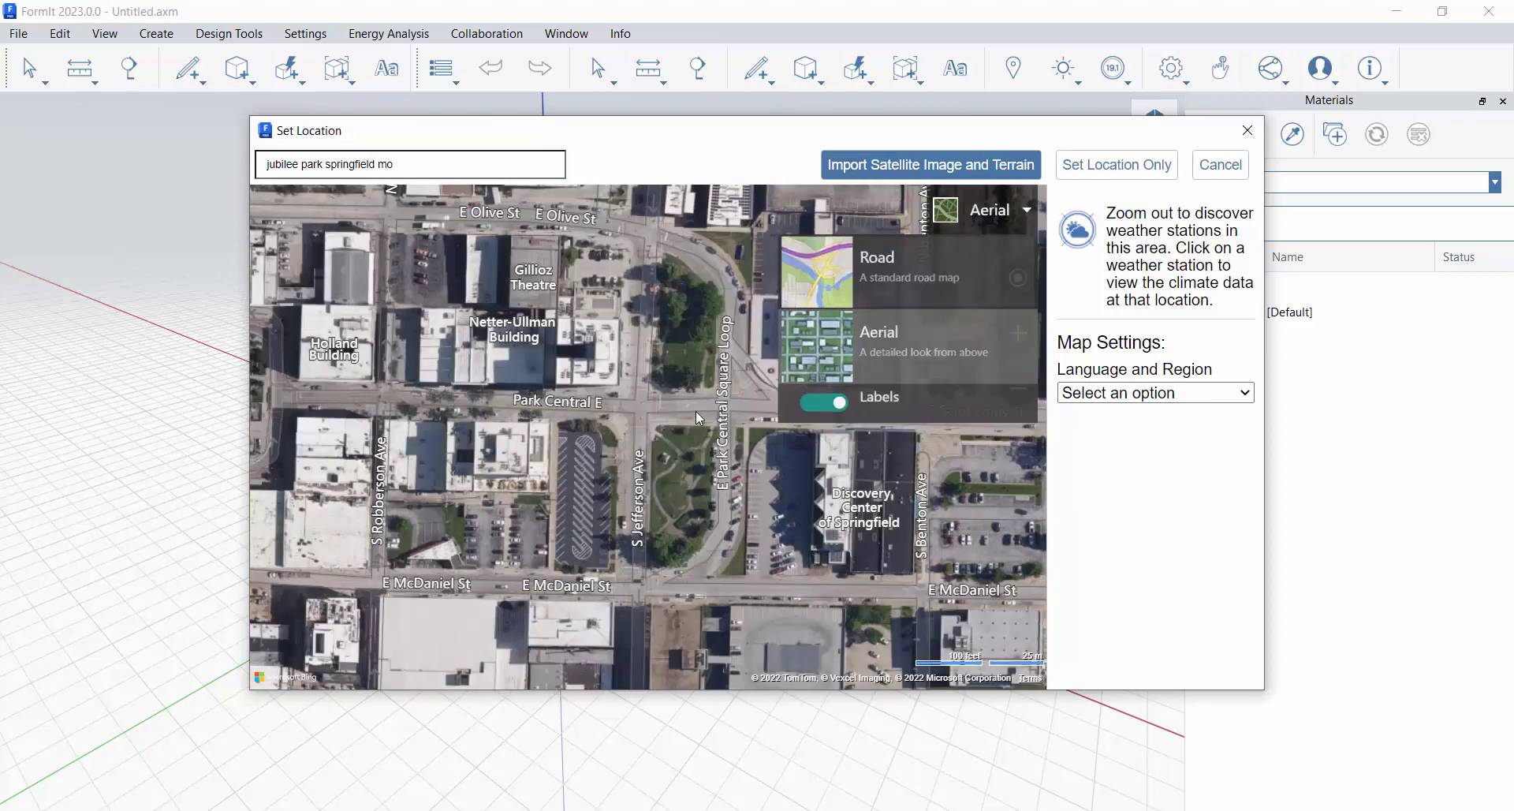
left_click(696, 410)
scroll(688, 381, "down", 3)
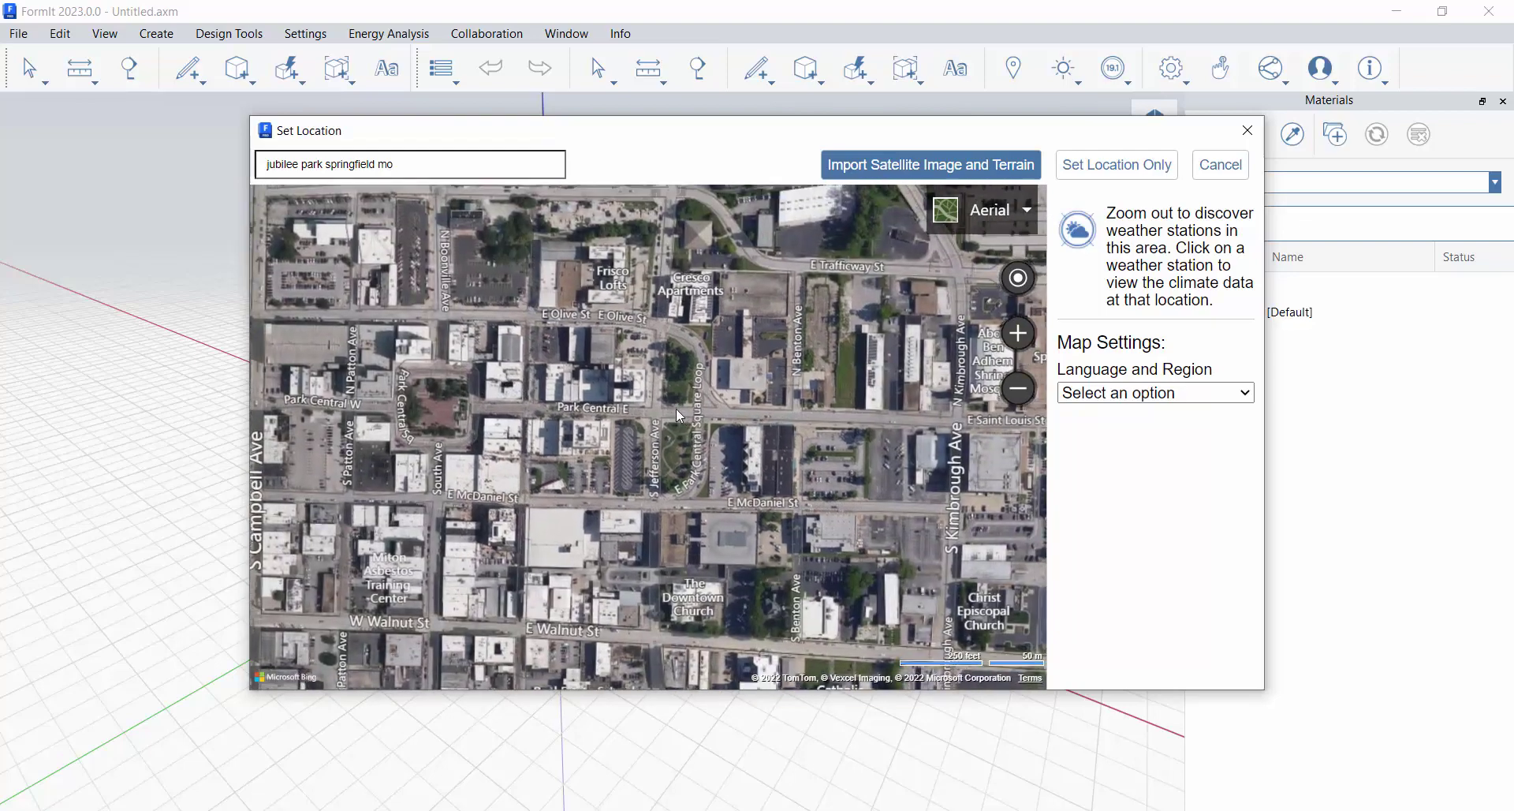
scroll(683, 456, "up", 2)
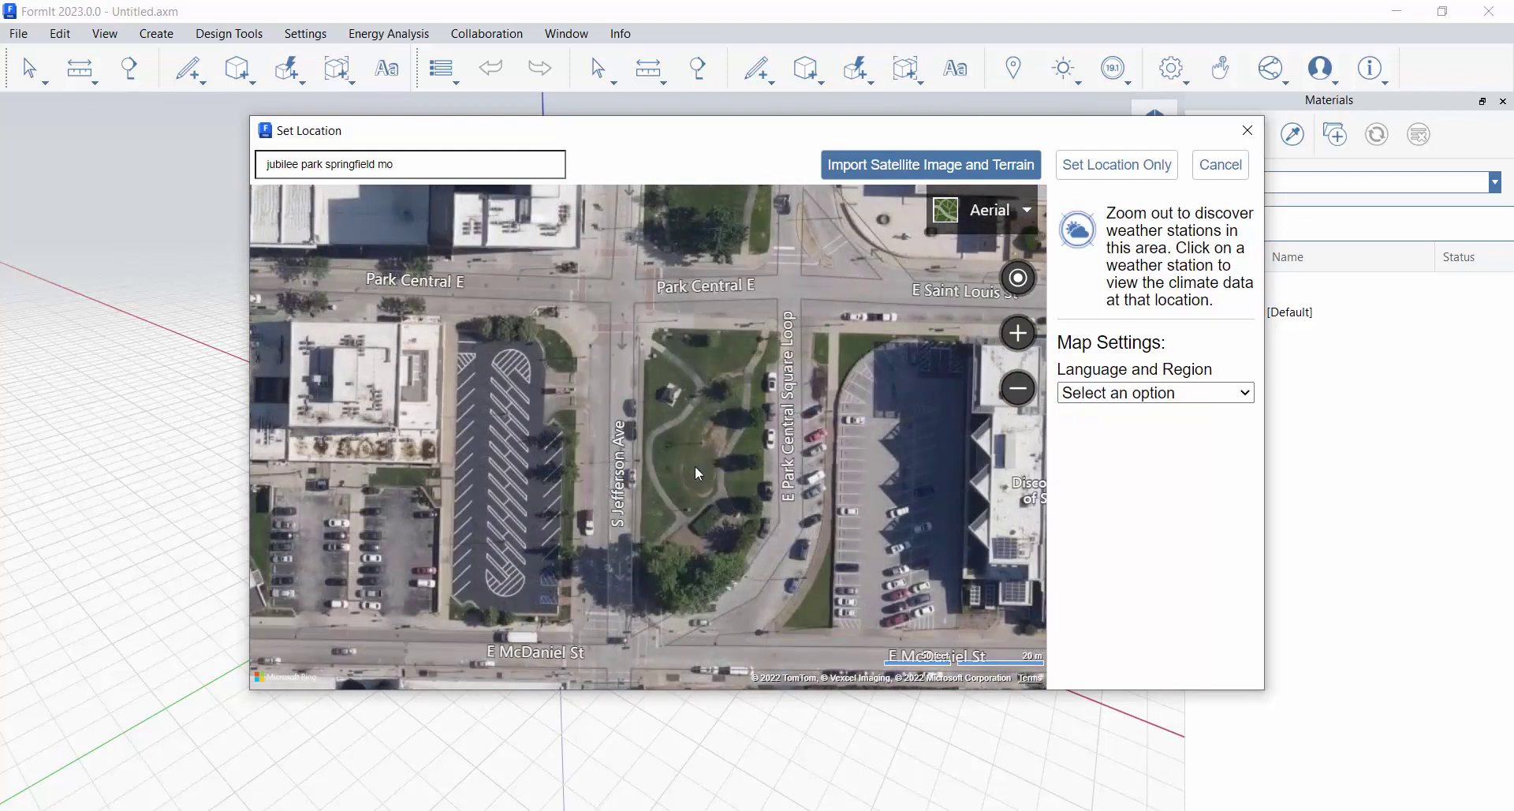
left_click_drag(698, 474, 688, 419)
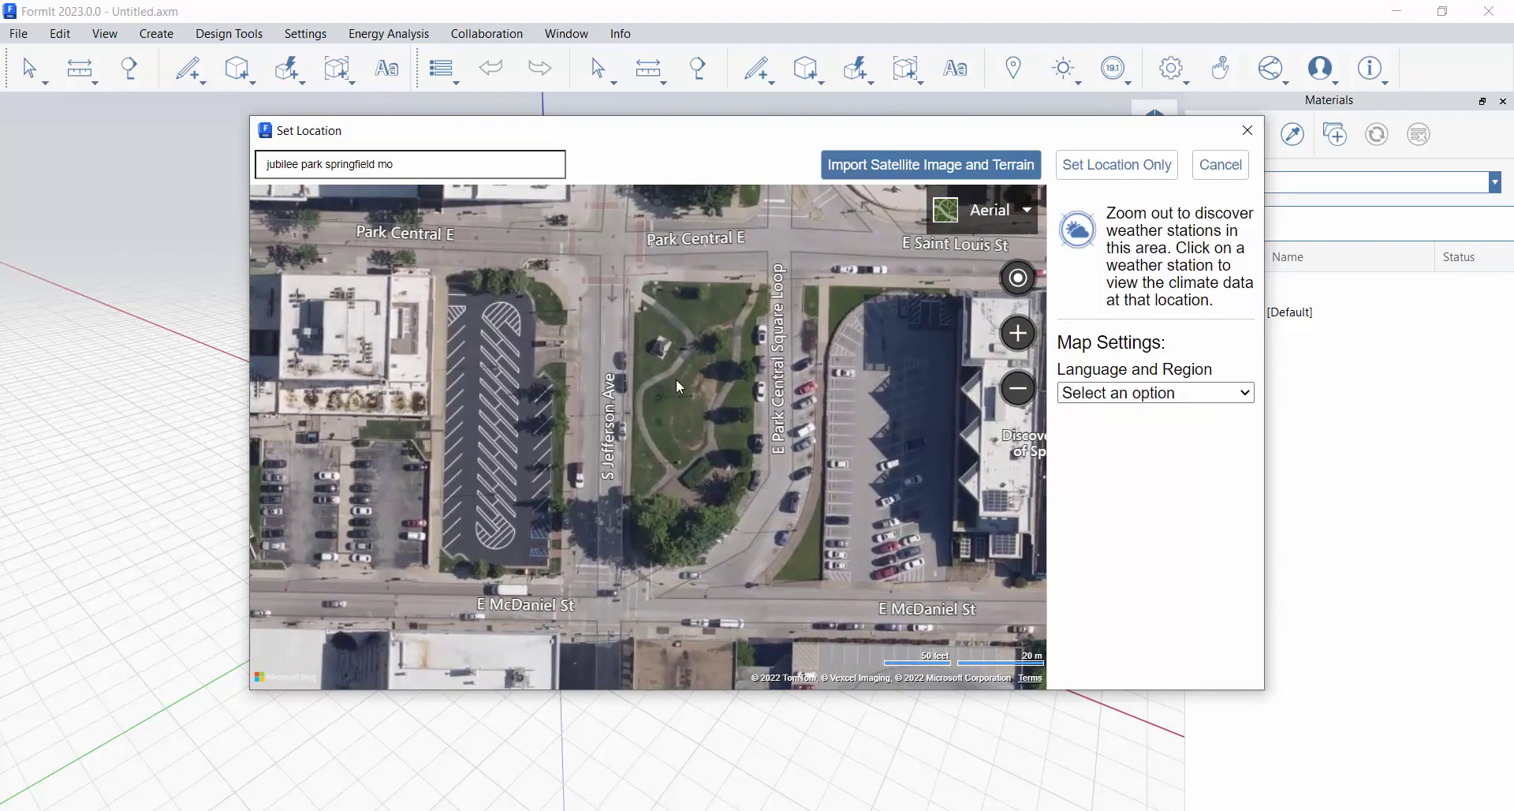
scroll(723, 391, "down", 1)
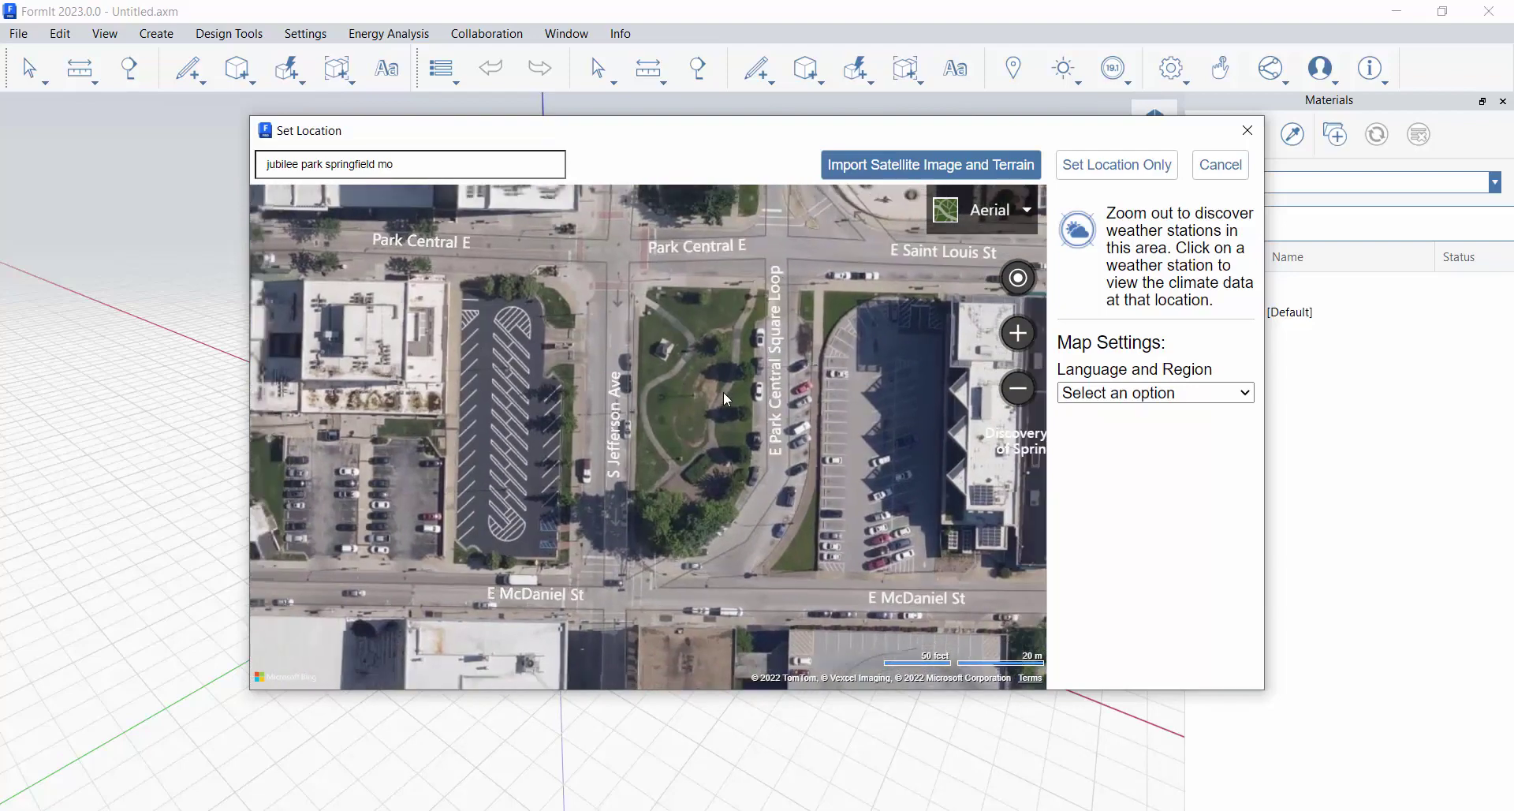
left_click_drag(713, 393, 688, 404)
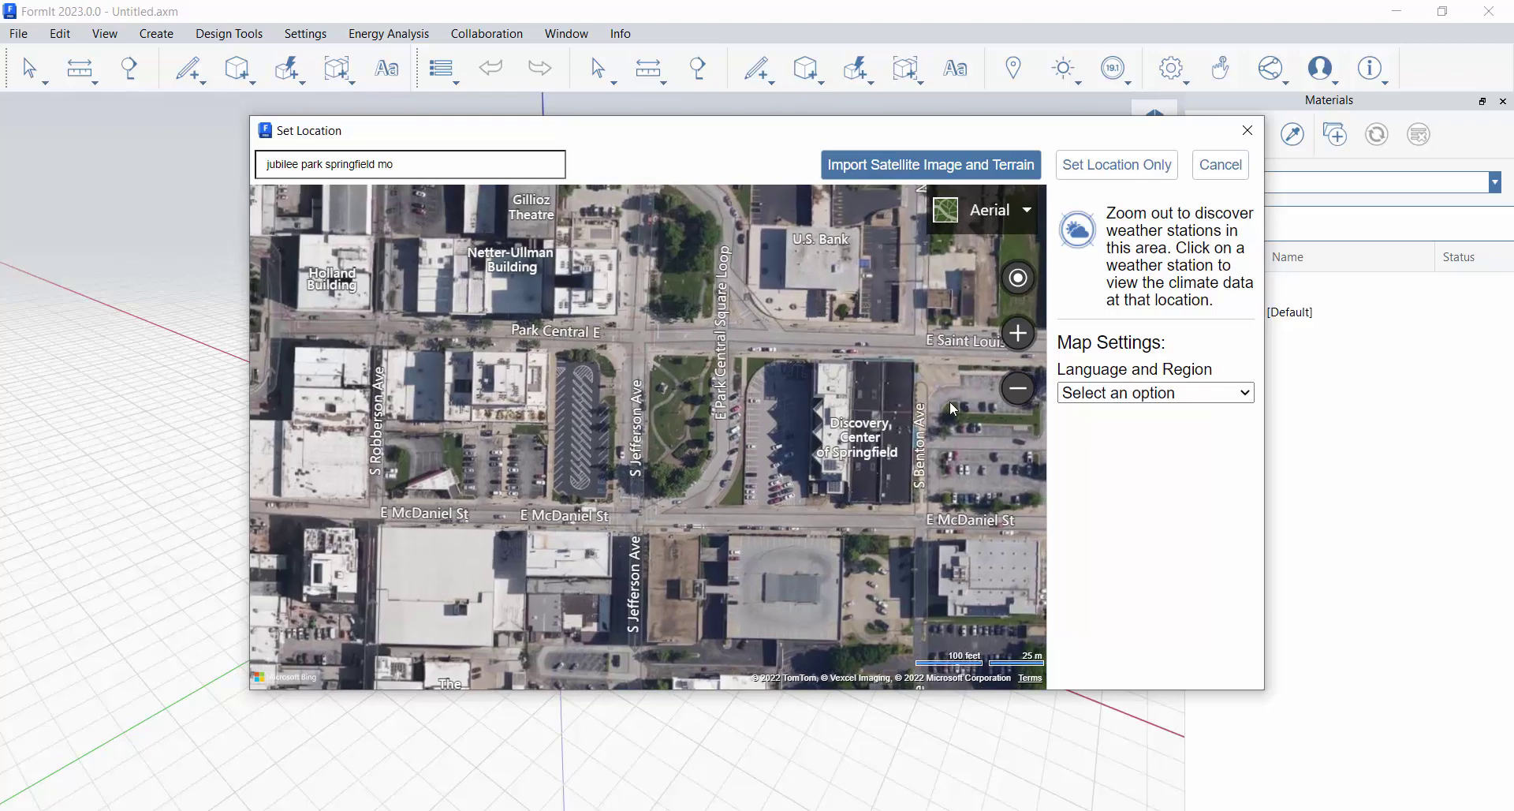
Import the framed satellite image and terrain, then orbit to check the new site plane
left_click(921, 167)
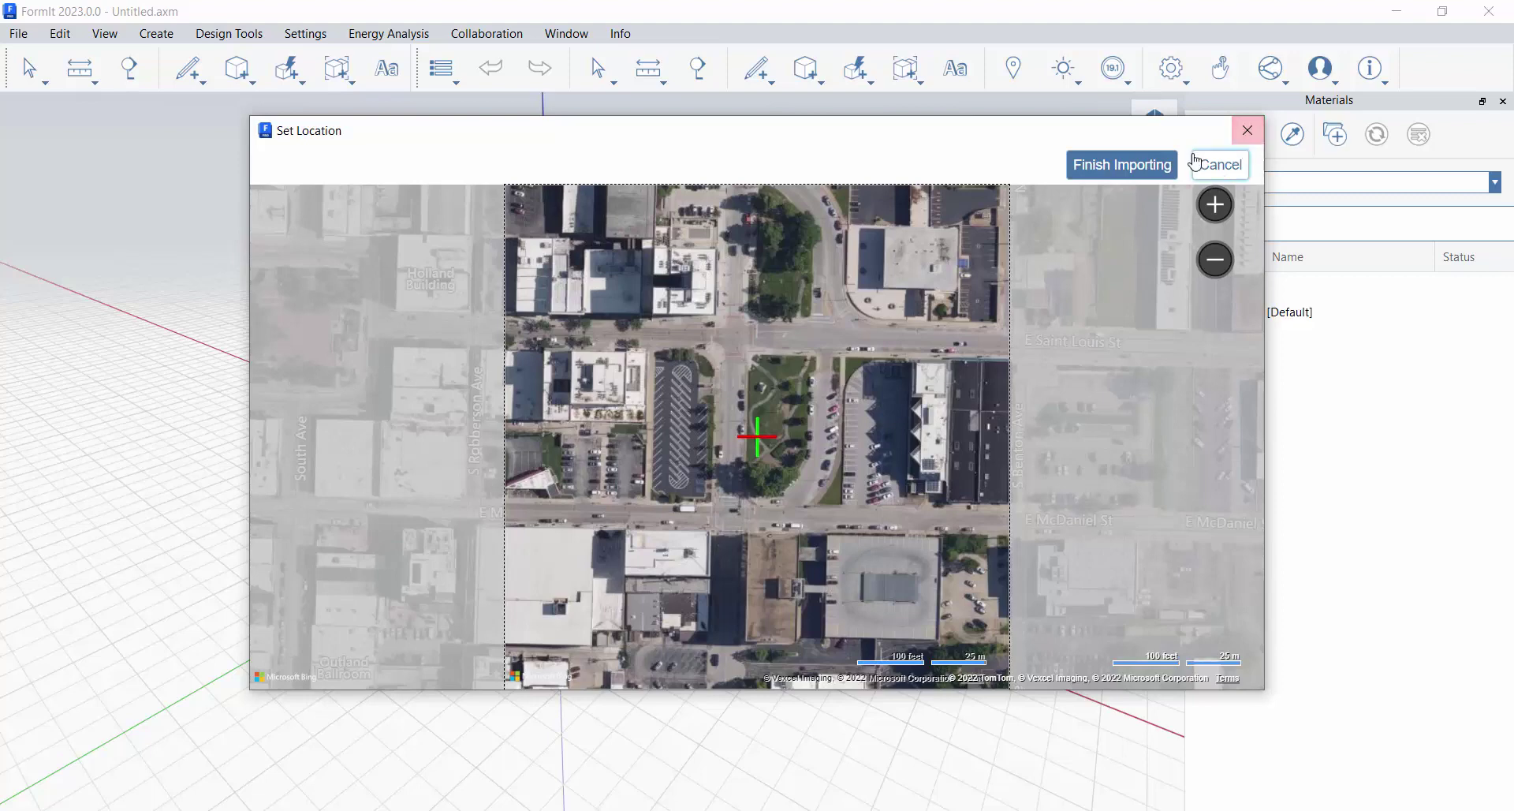
left_click(1130, 168)
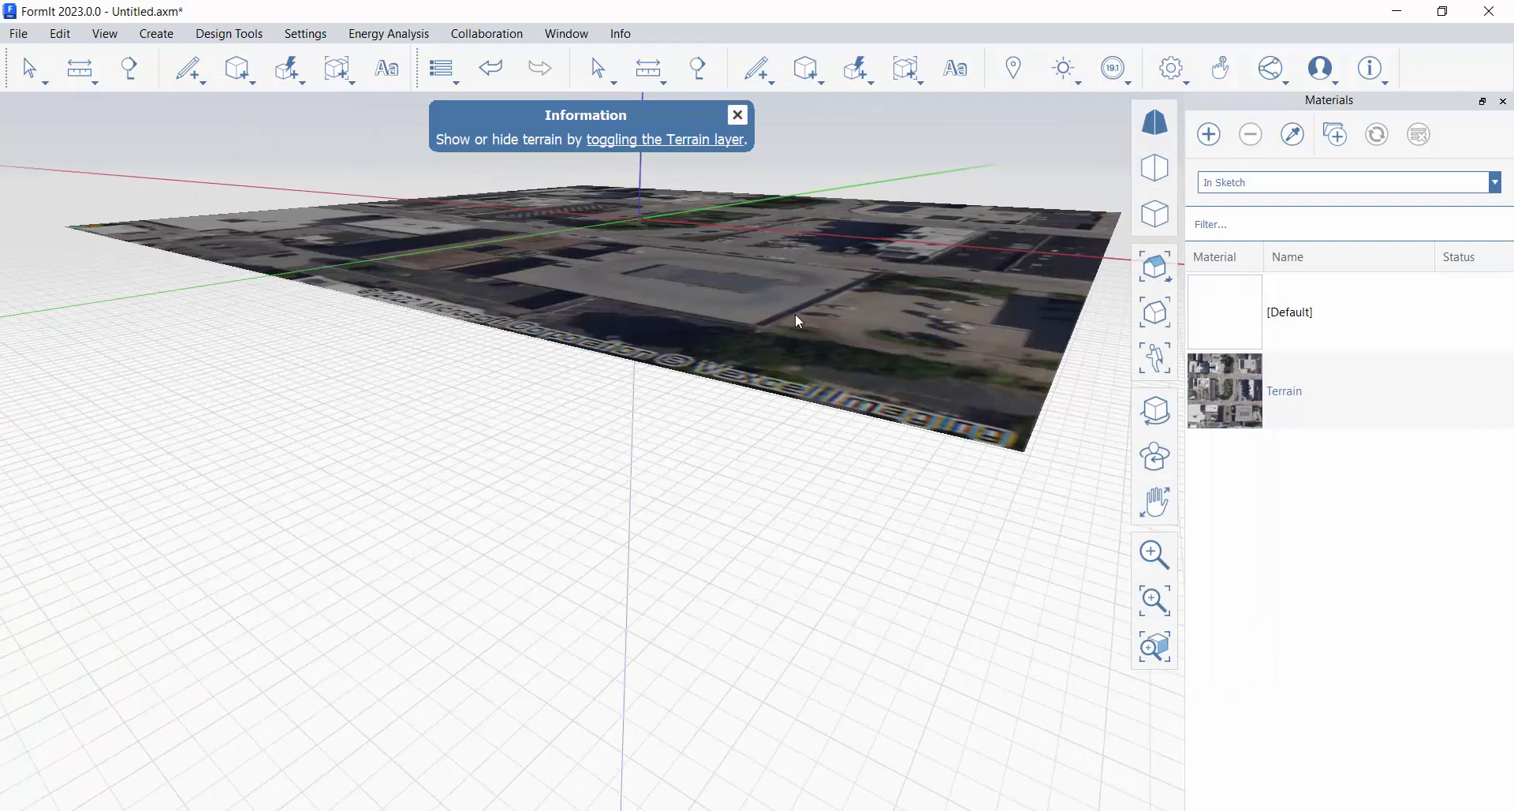
middle_click_drag(792, 471, 608, 503)
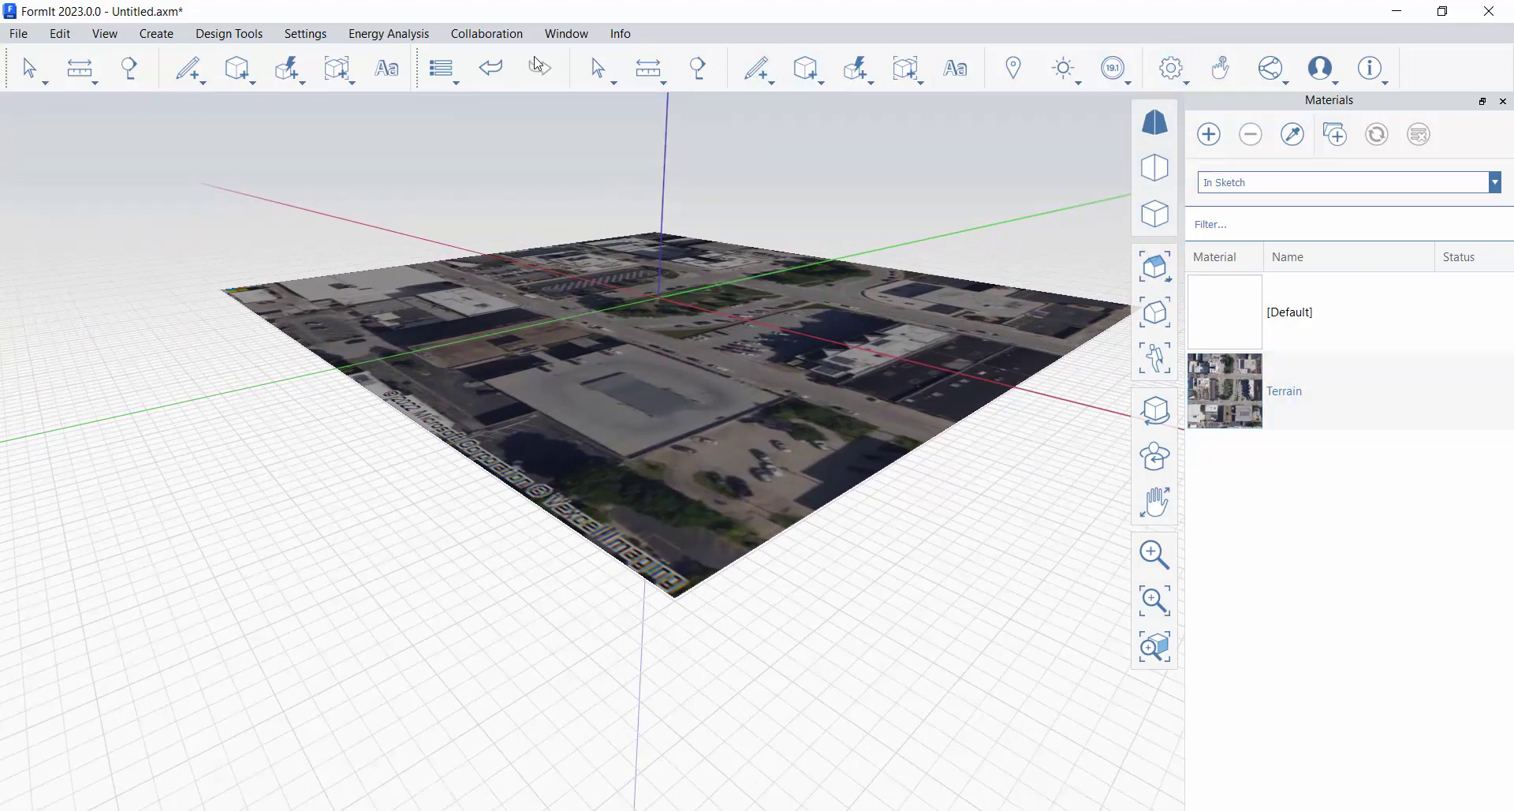
In the Layers panel make Terrain visible and hide Satellite Image, then inspect the textured slab
left_click(572, 33)
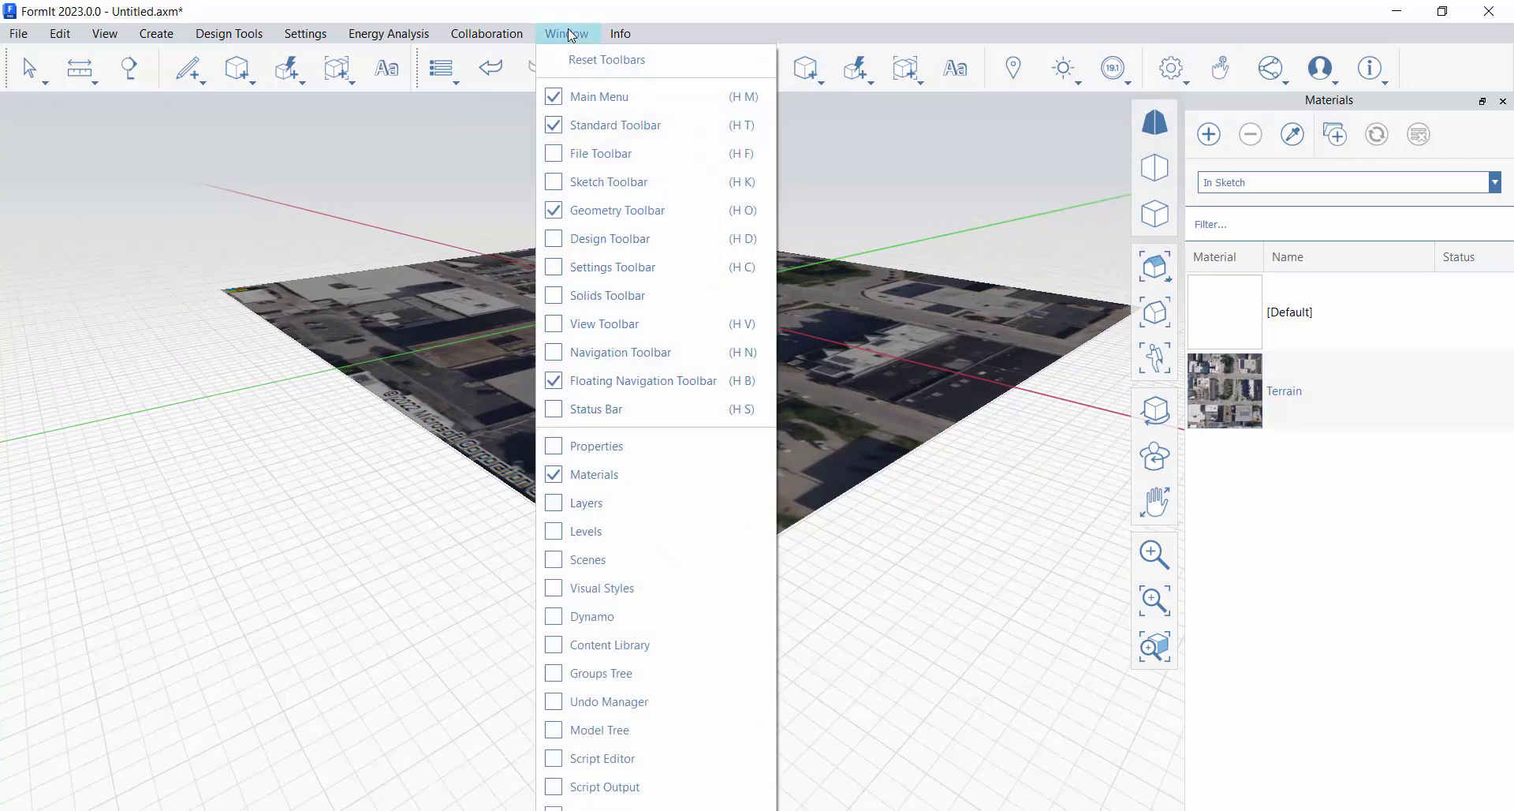
left_click(583, 503)
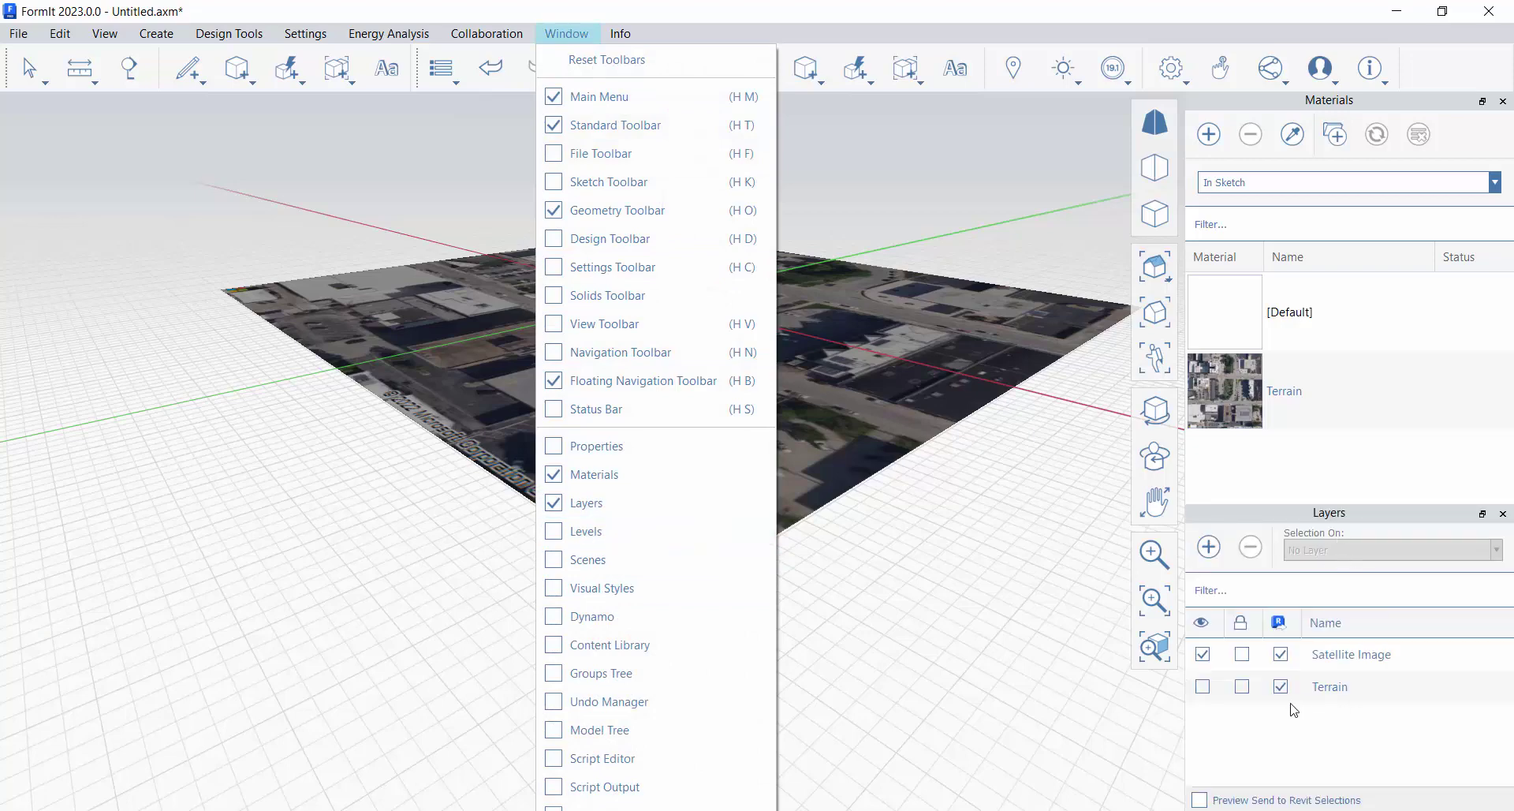
left_click(1202, 686)
left_click(1203, 654)
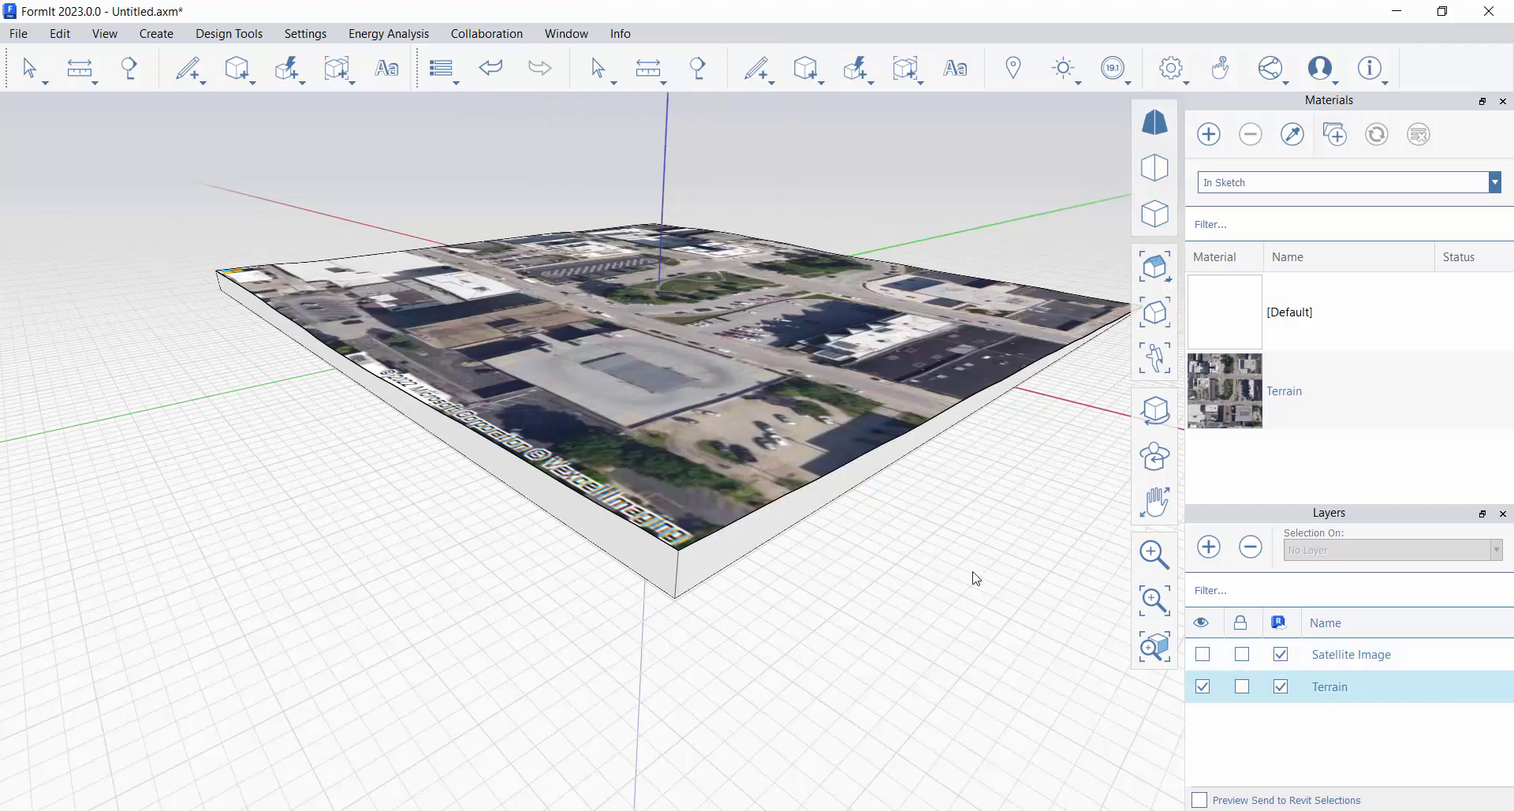
middle_click_drag(976, 578, 922, 534)
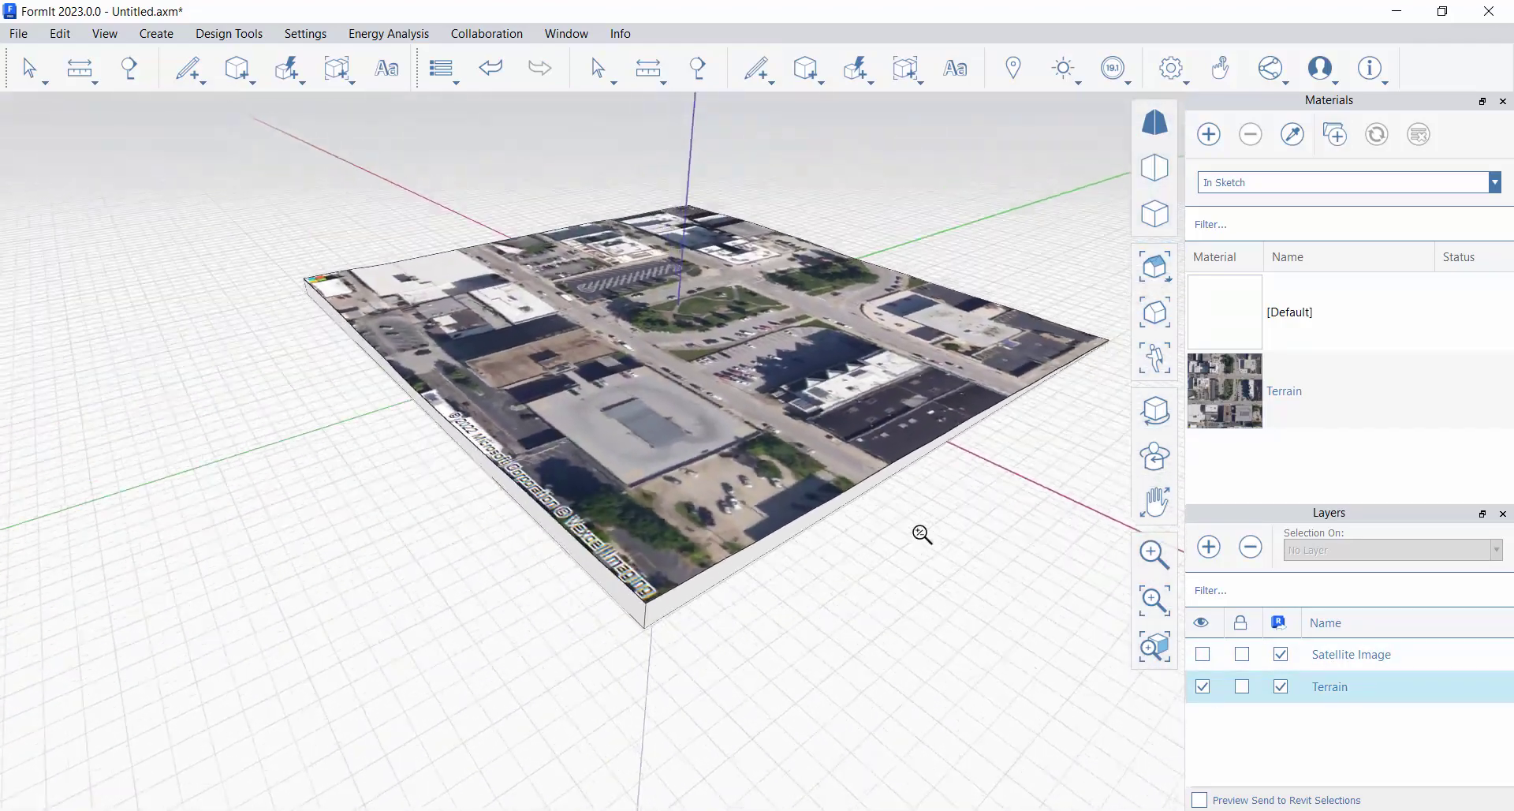
scroll(922, 534, "up", 2)
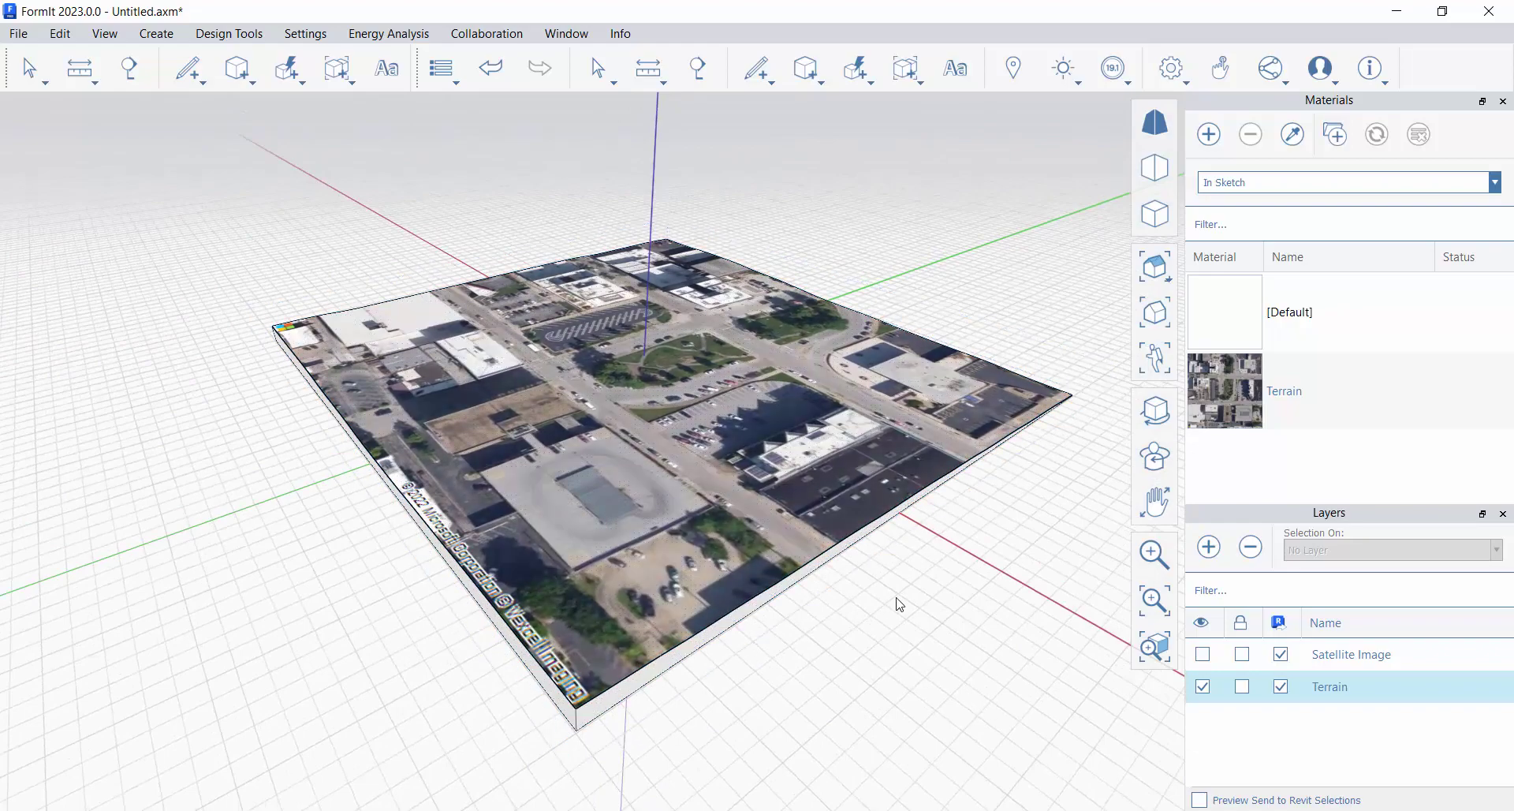
middle_click_drag(986, 567, 789, 584)
scroll(742, 590, "up", 3)
scroll(741, 590, "down", 2)
middle_click_drag(602, 392, 884, 615)
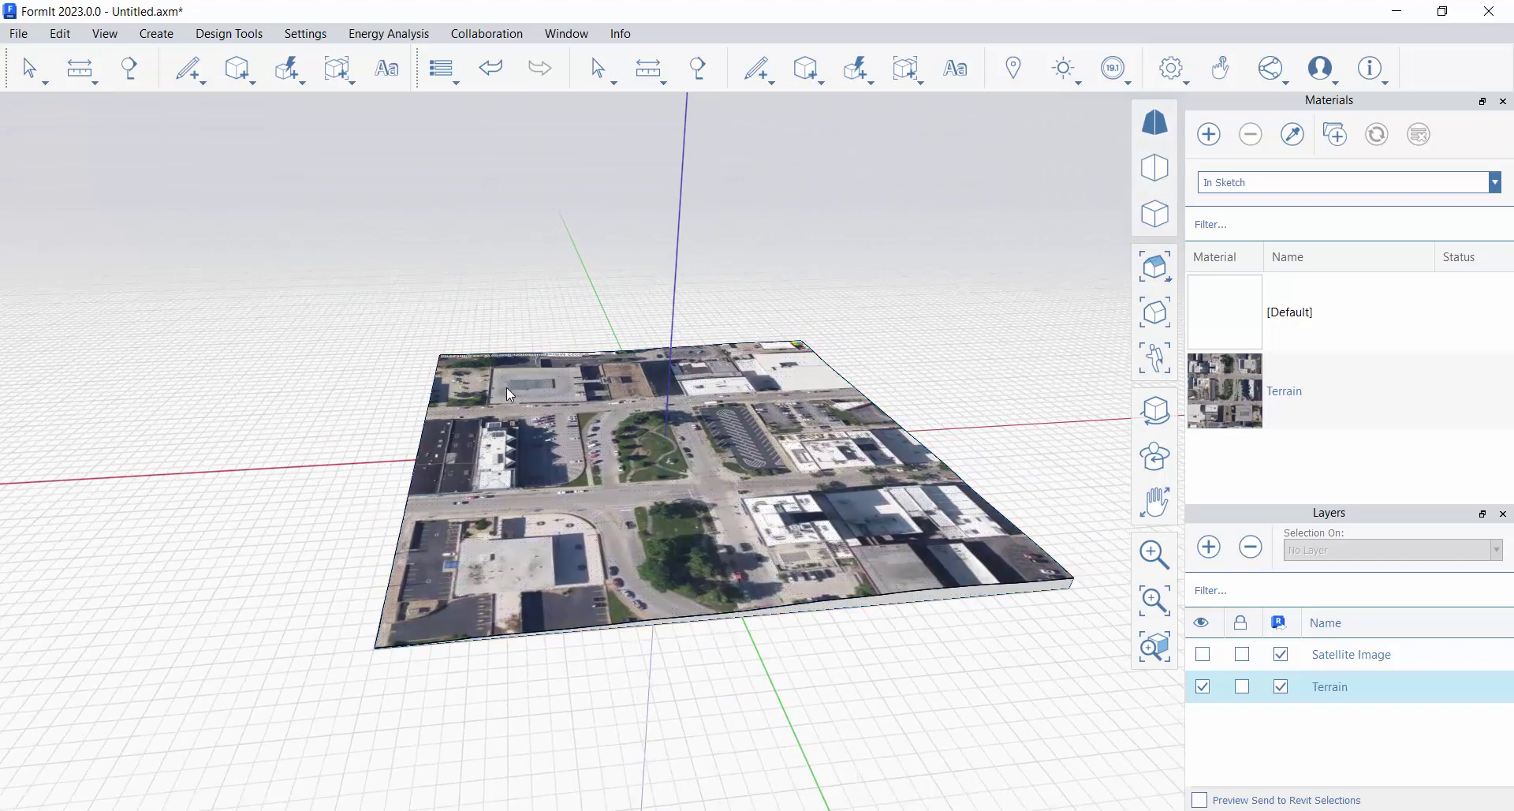
middle_click_drag(369, 550, 430, 600)
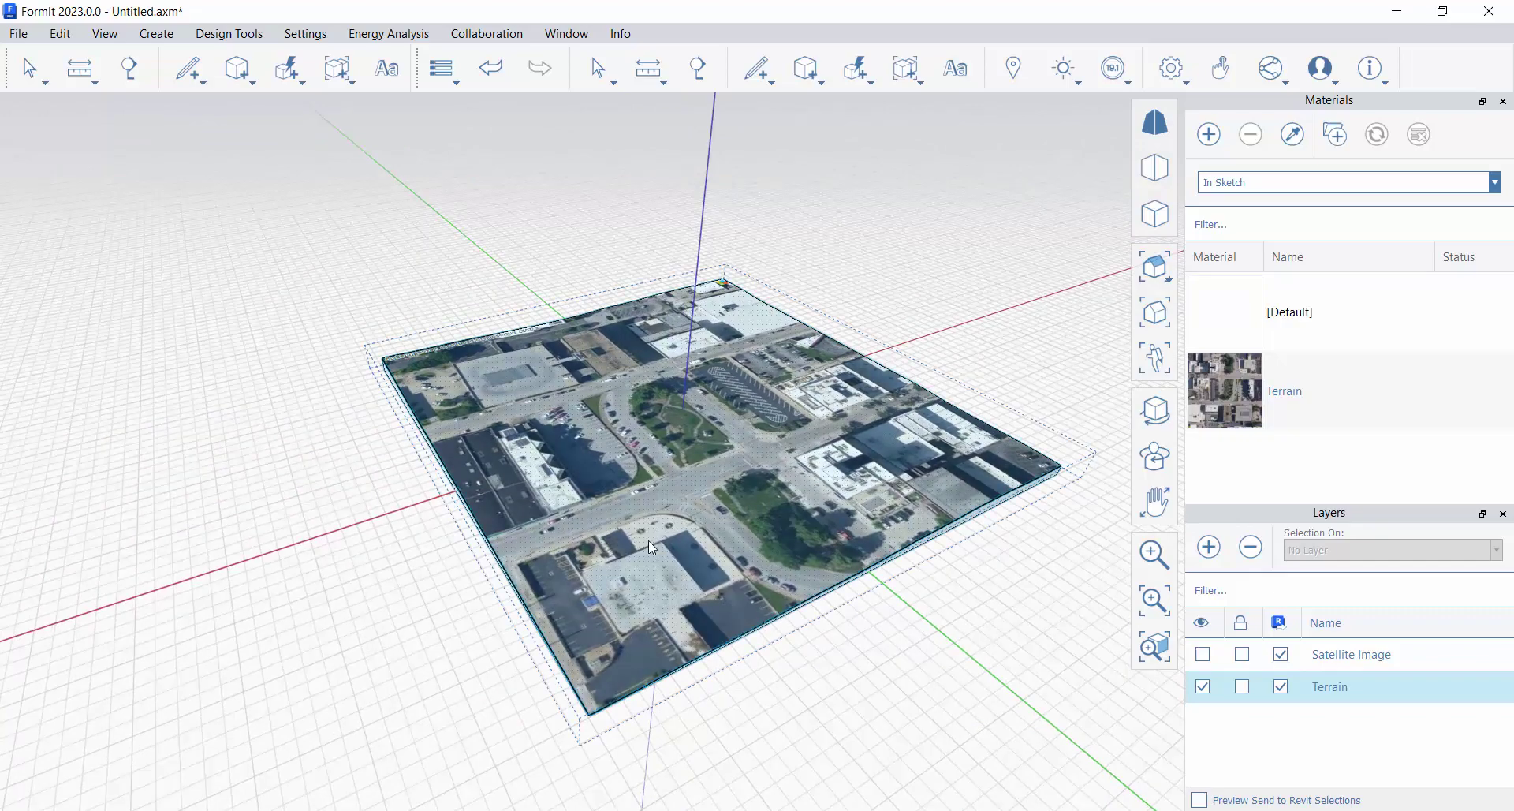
Save the sketch locally as Jubilee Site.axm, replacing the existing file
left_click(17, 36)
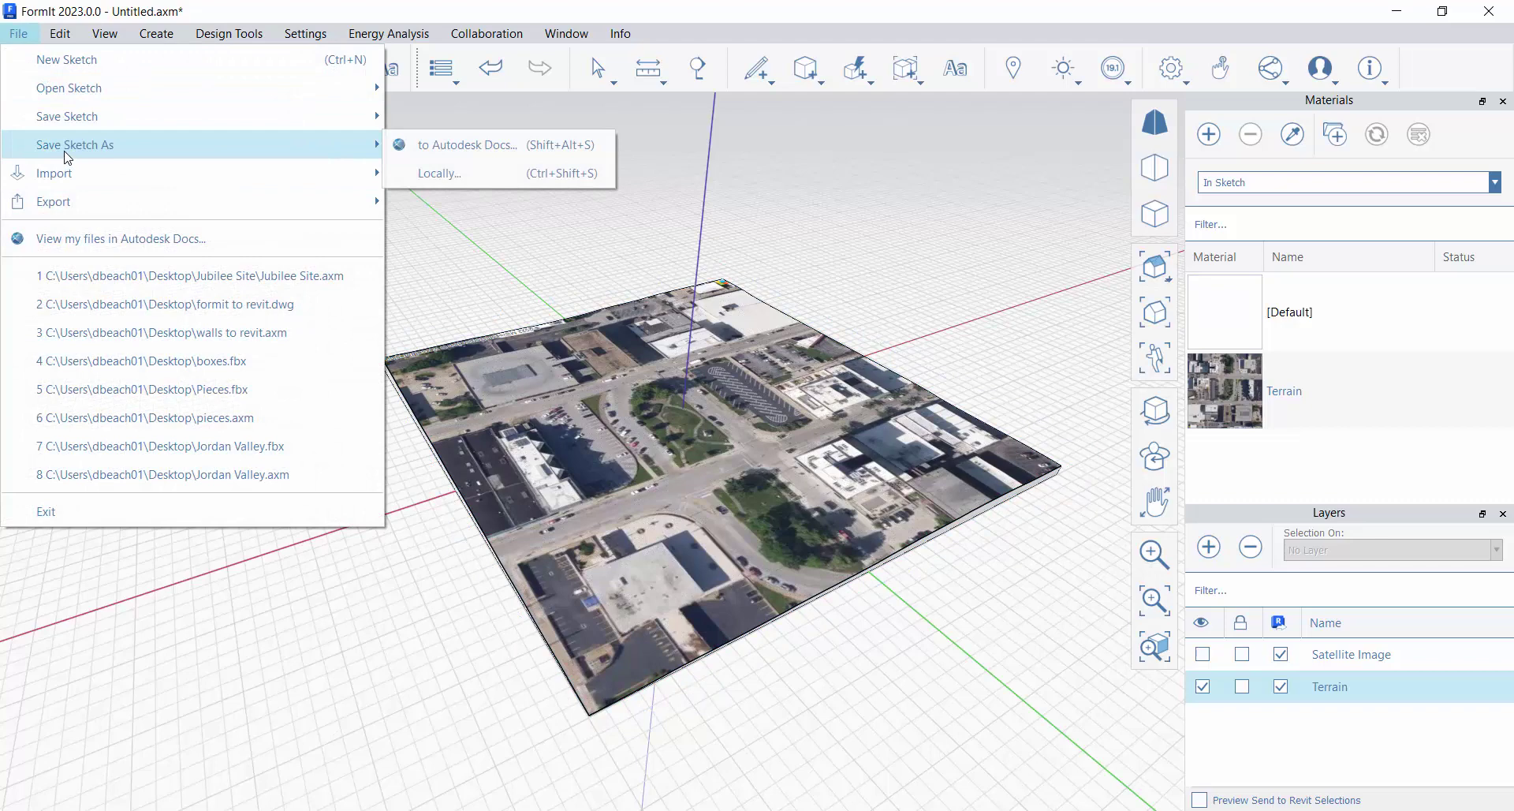
left_click(451, 183)
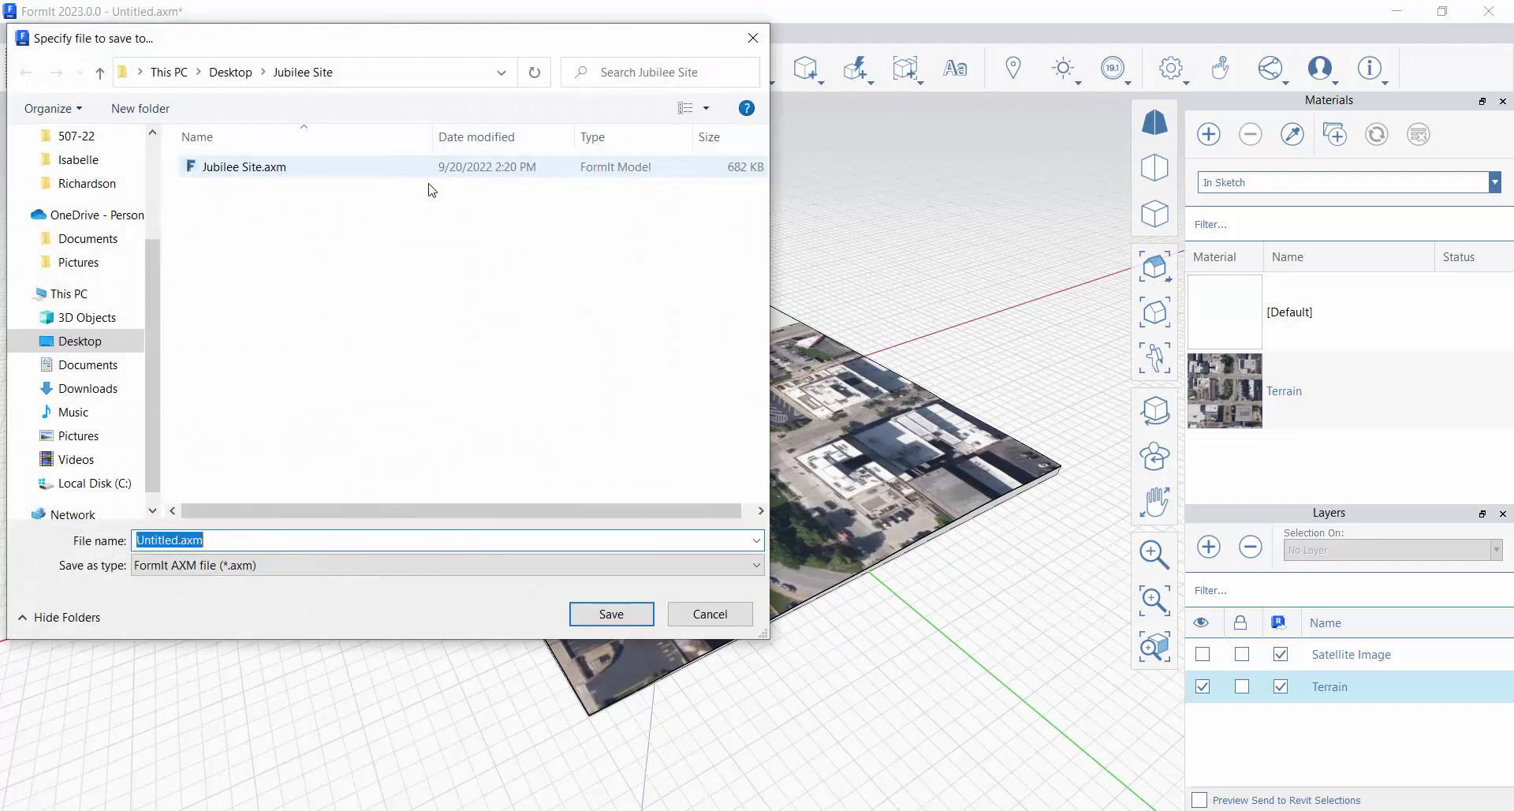
left_click(244, 167)
left_click(611, 614)
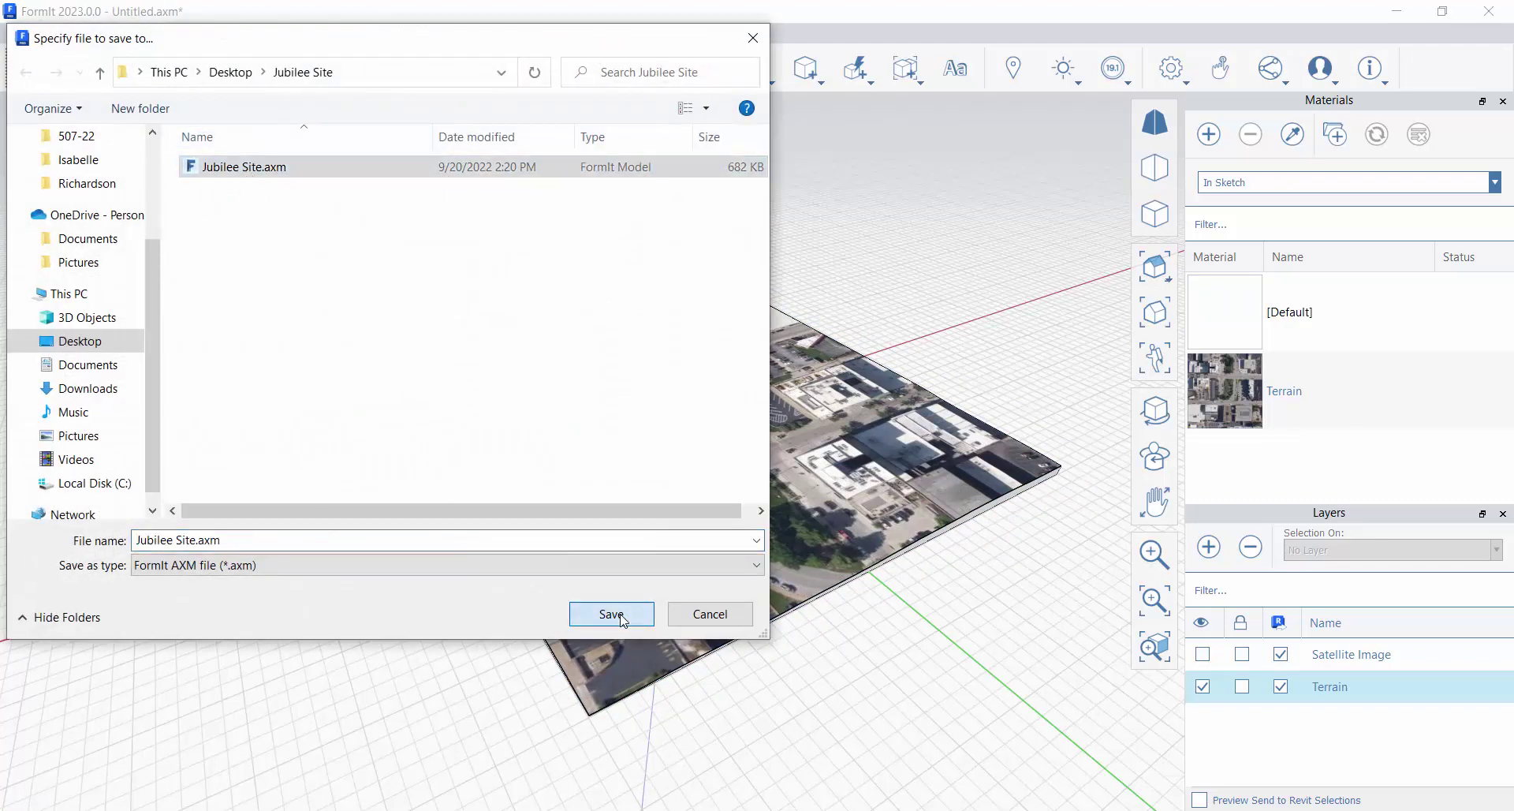
left_click(804, 418)
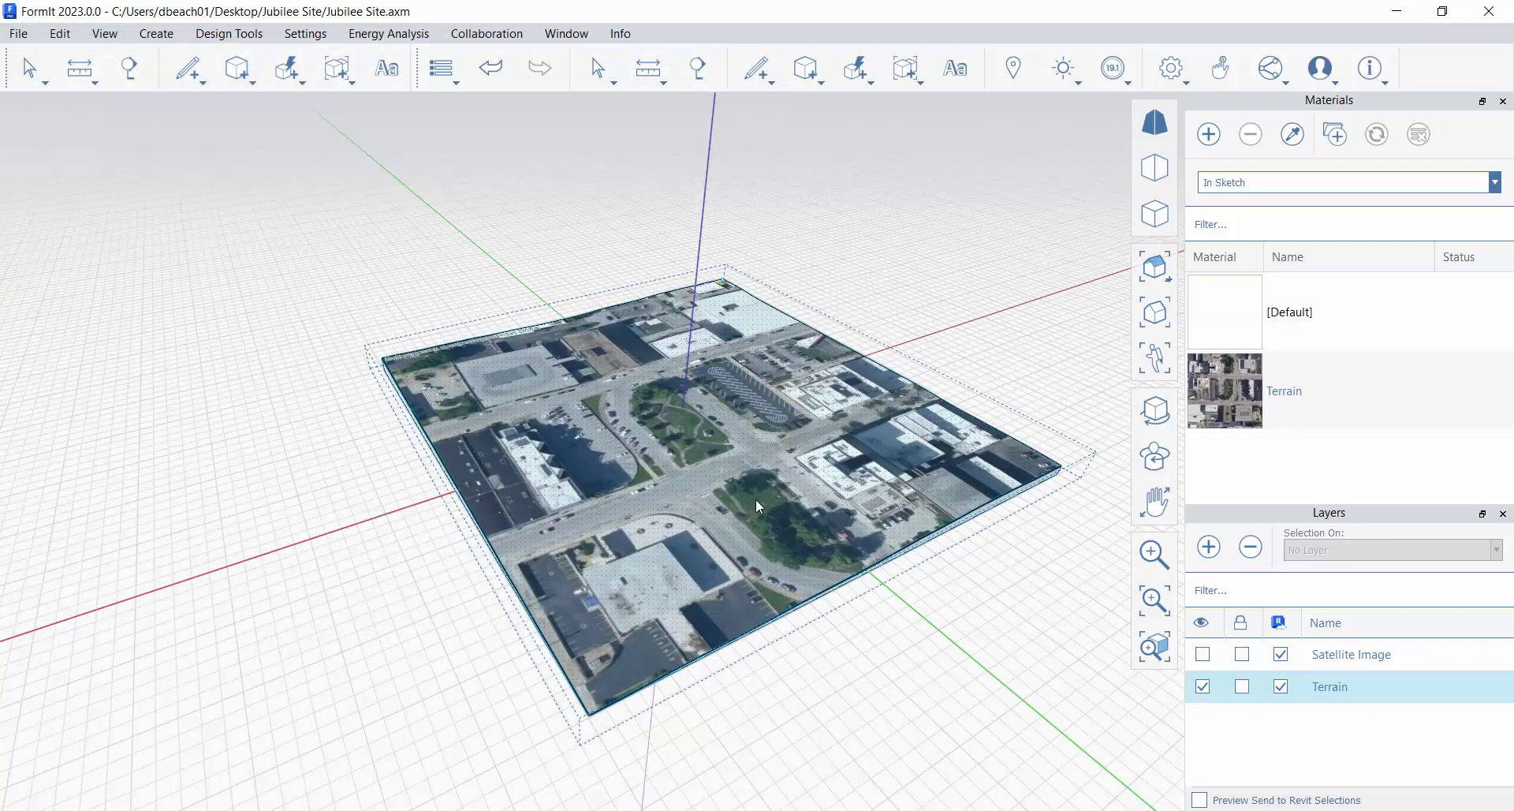
In Revit, create a new project from the Imperial-Architectural Template
left_click(867, 805)
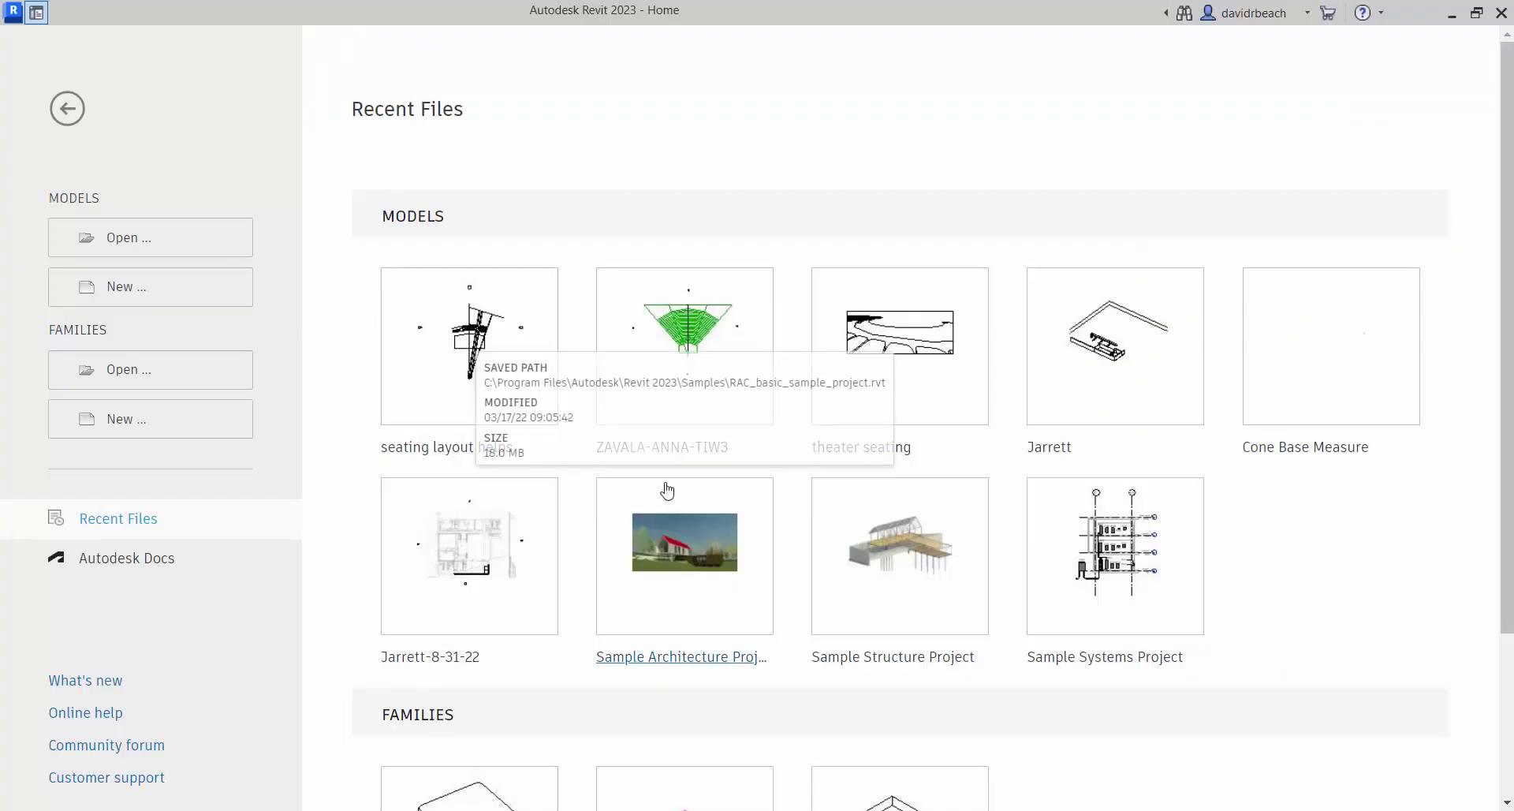
left_click(131, 292)
left_click(654, 375)
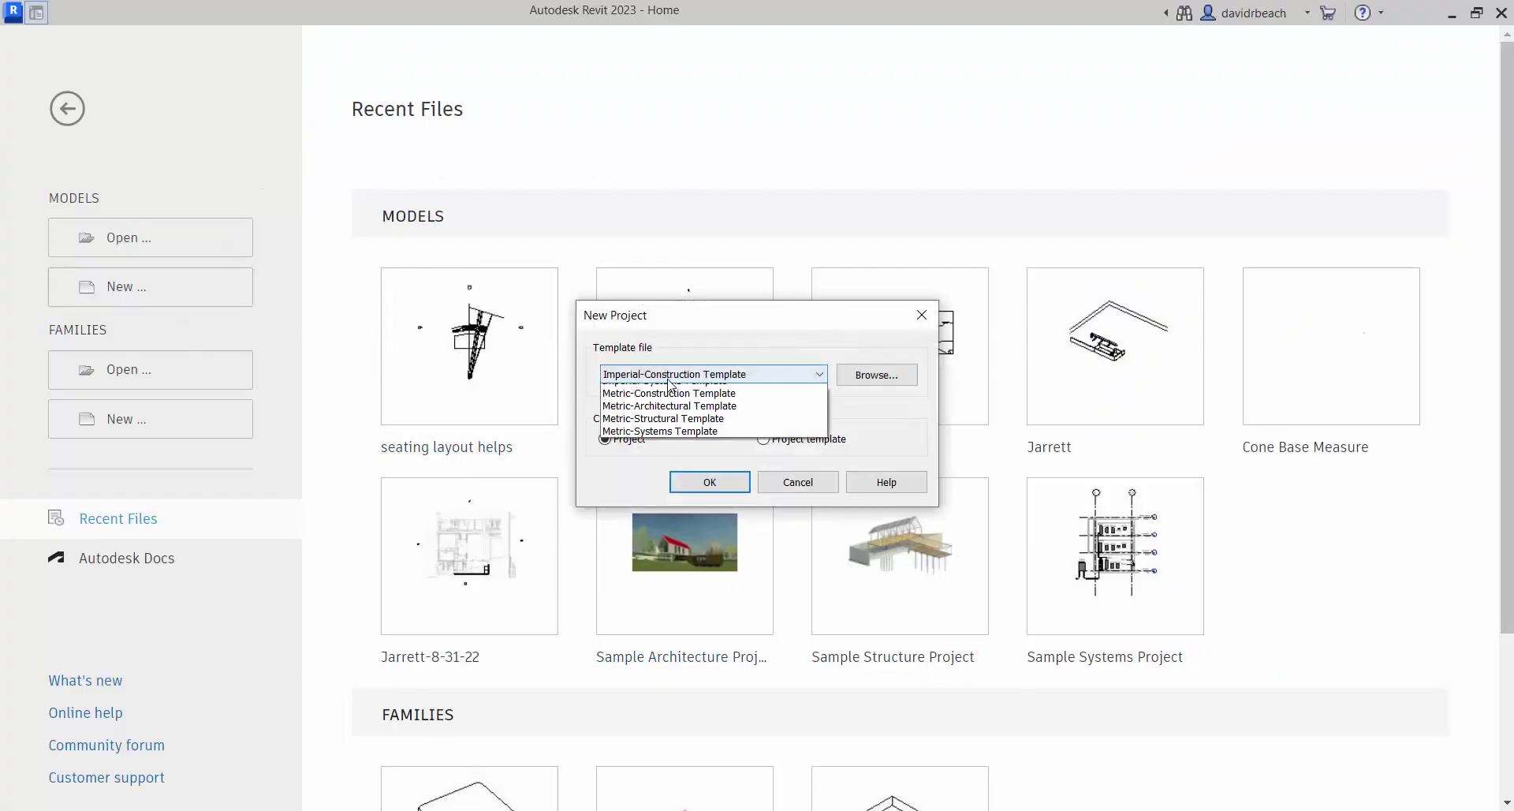
left_click(688, 416)
left_click(704, 482)
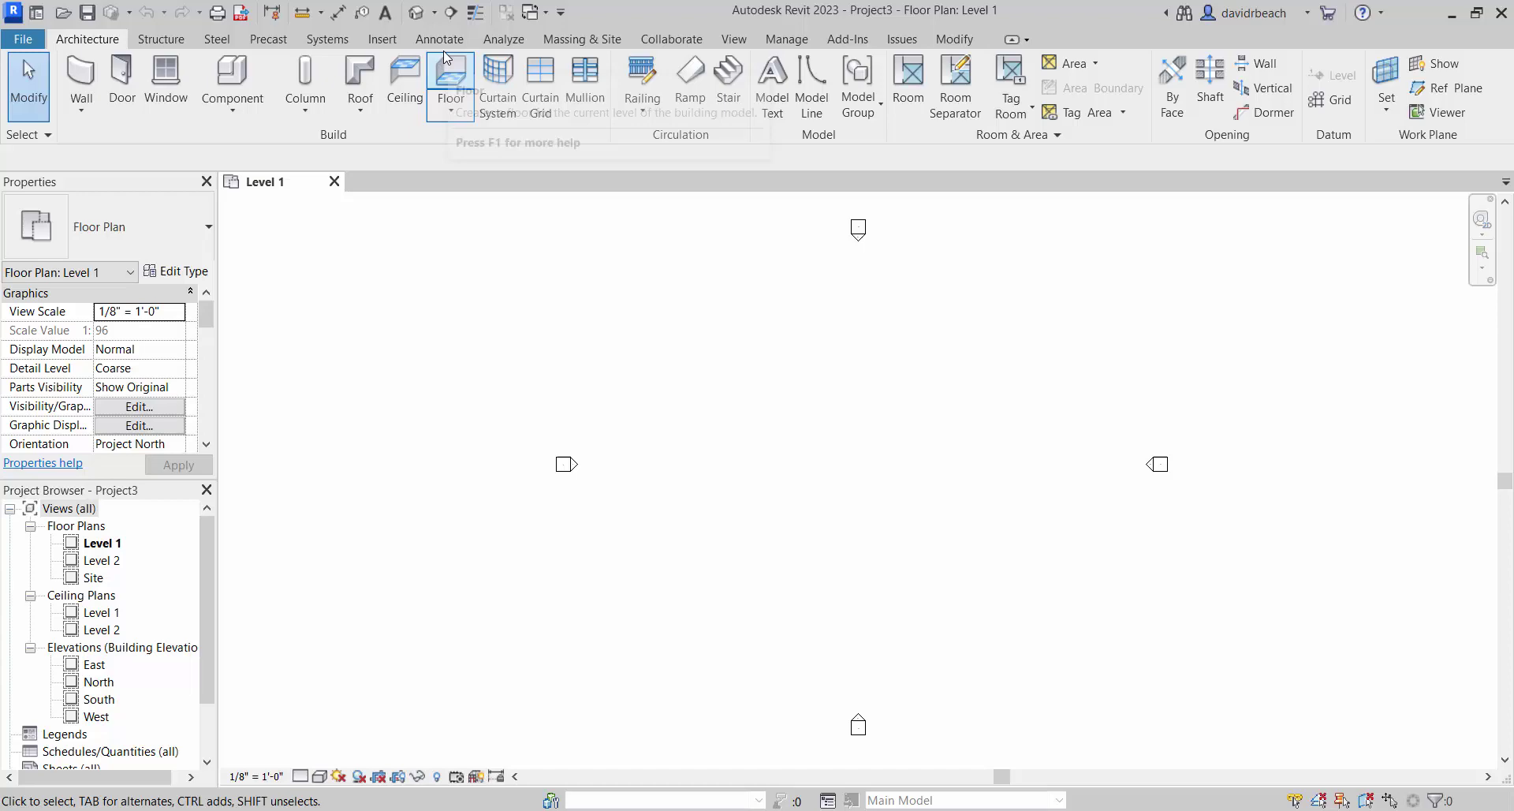
Import Jubilee Site.axm as a FormIt file into Level 1 and centre it in view
left_click(392, 45)
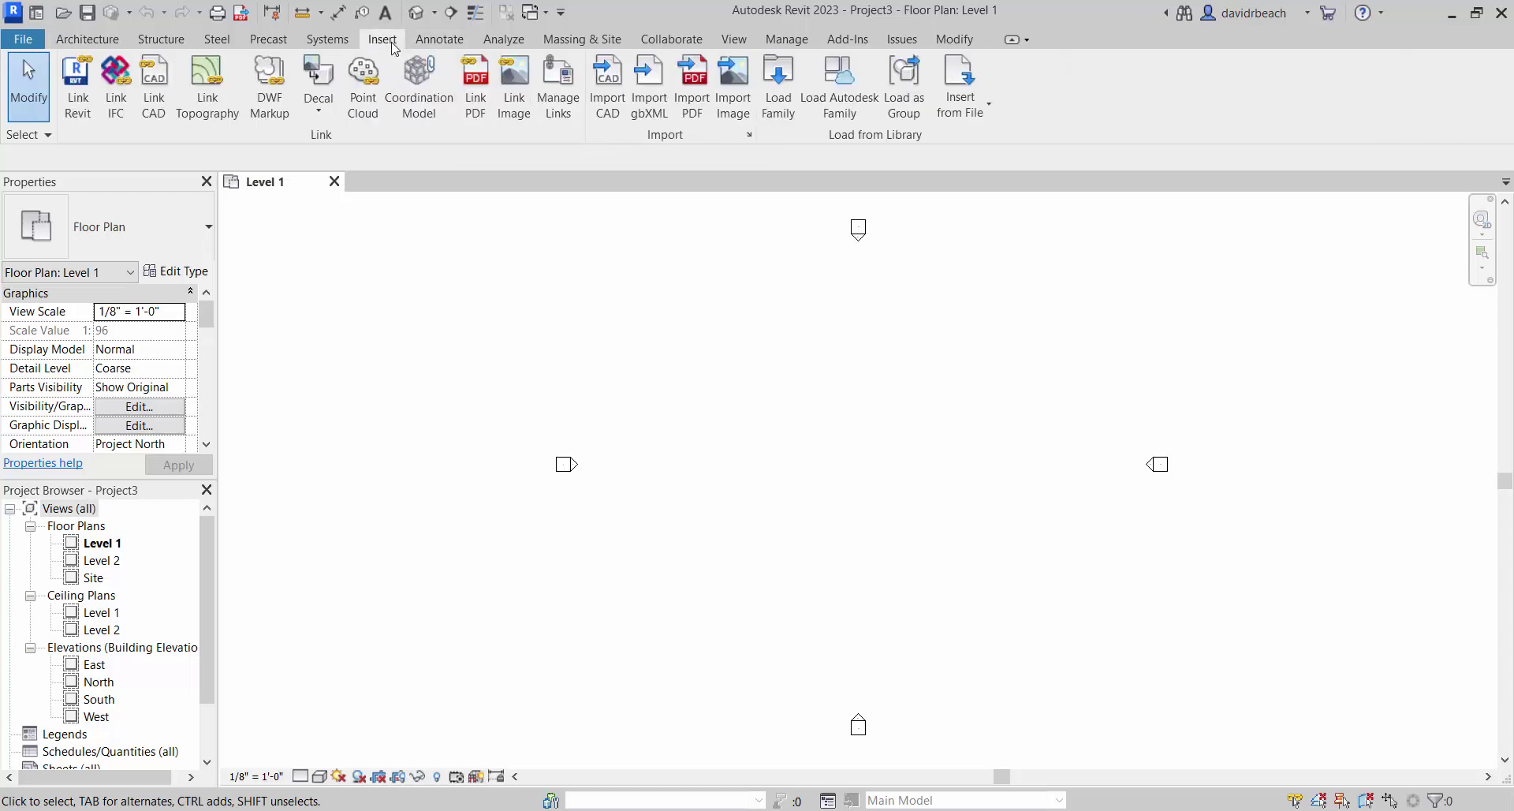
left_click(607, 87)
left_click(660, 545)
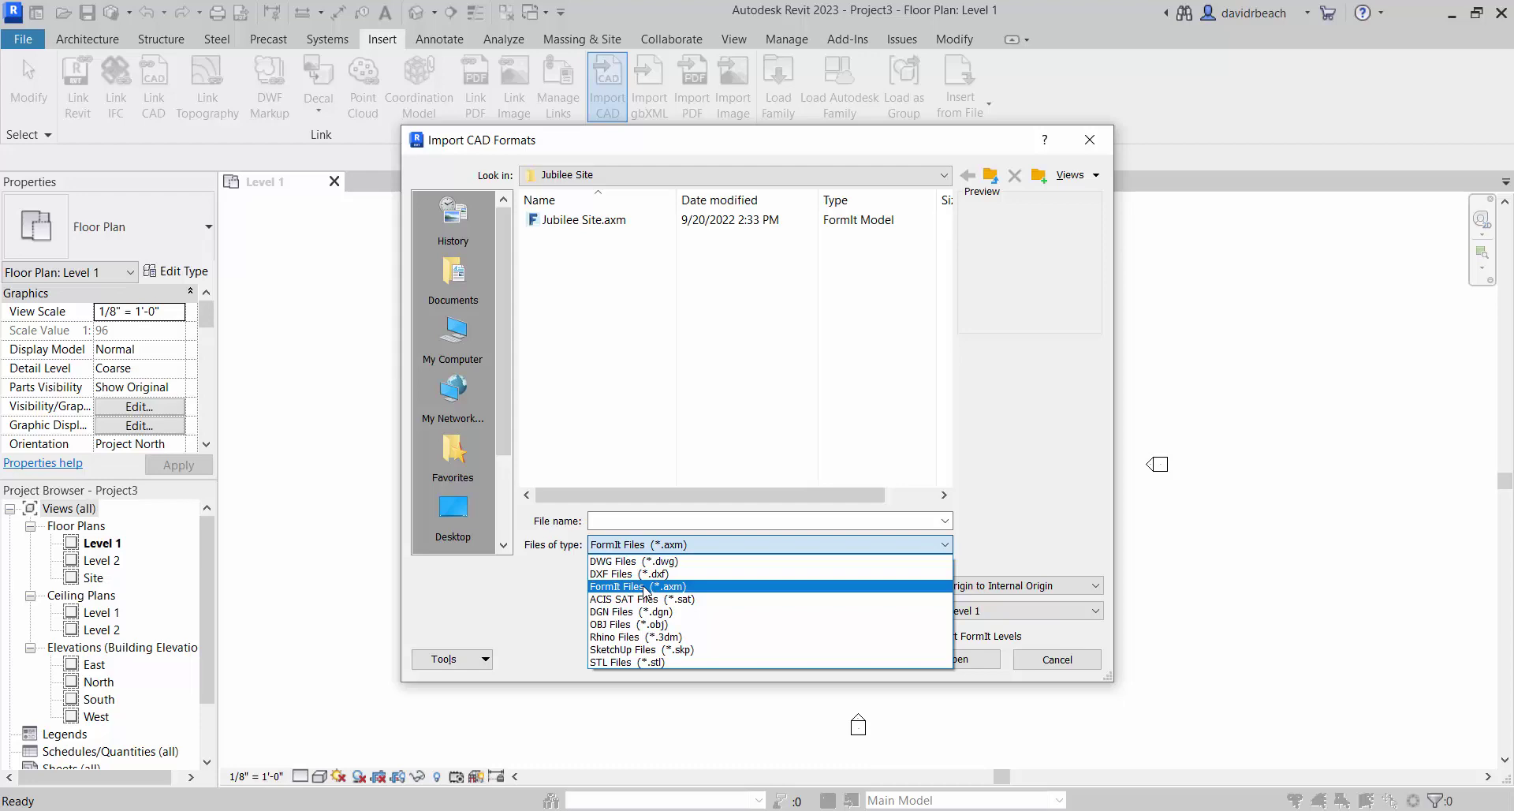
left_click(647, 587)
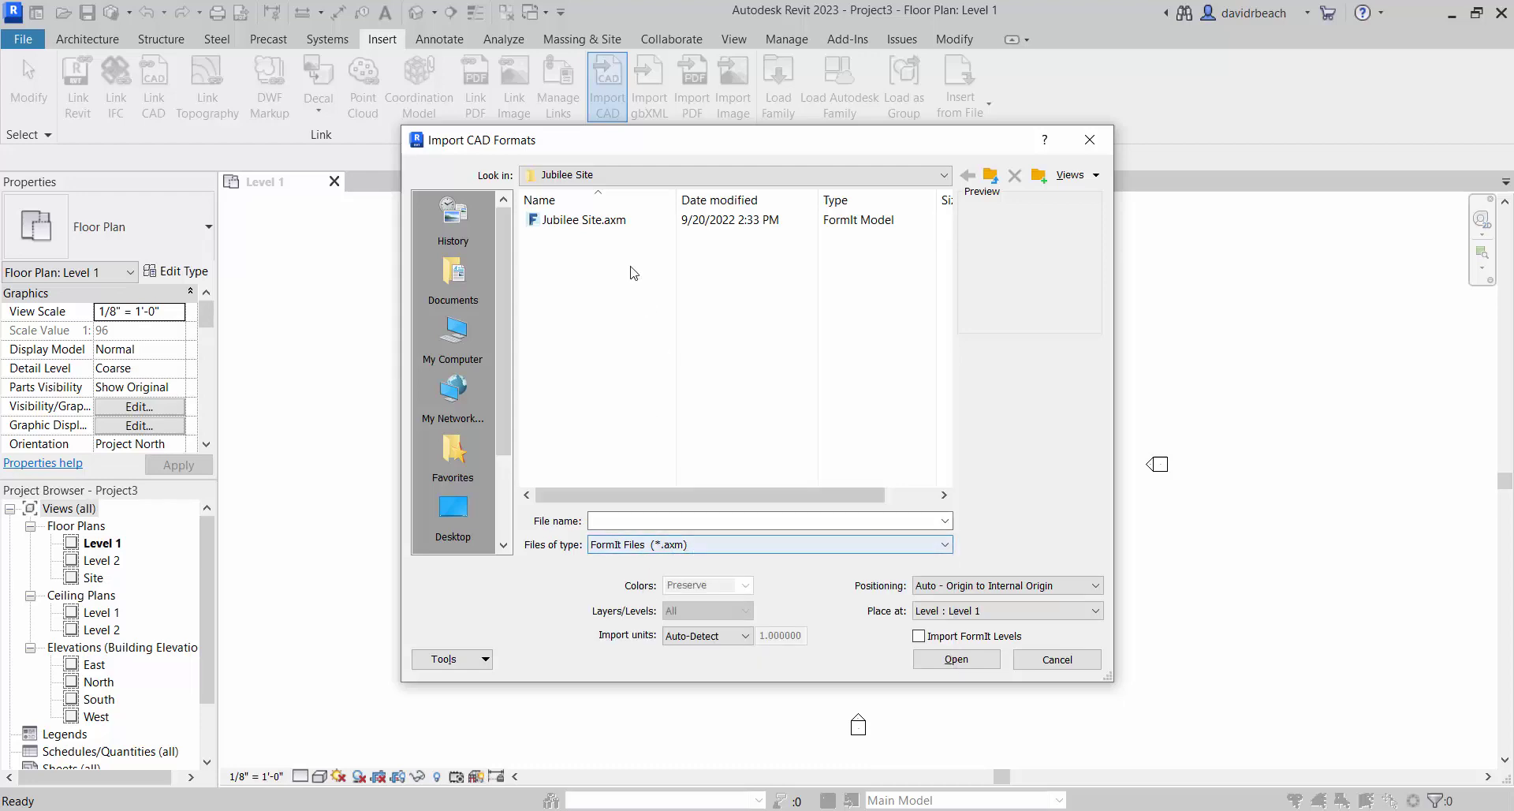
left_click(584, 220)
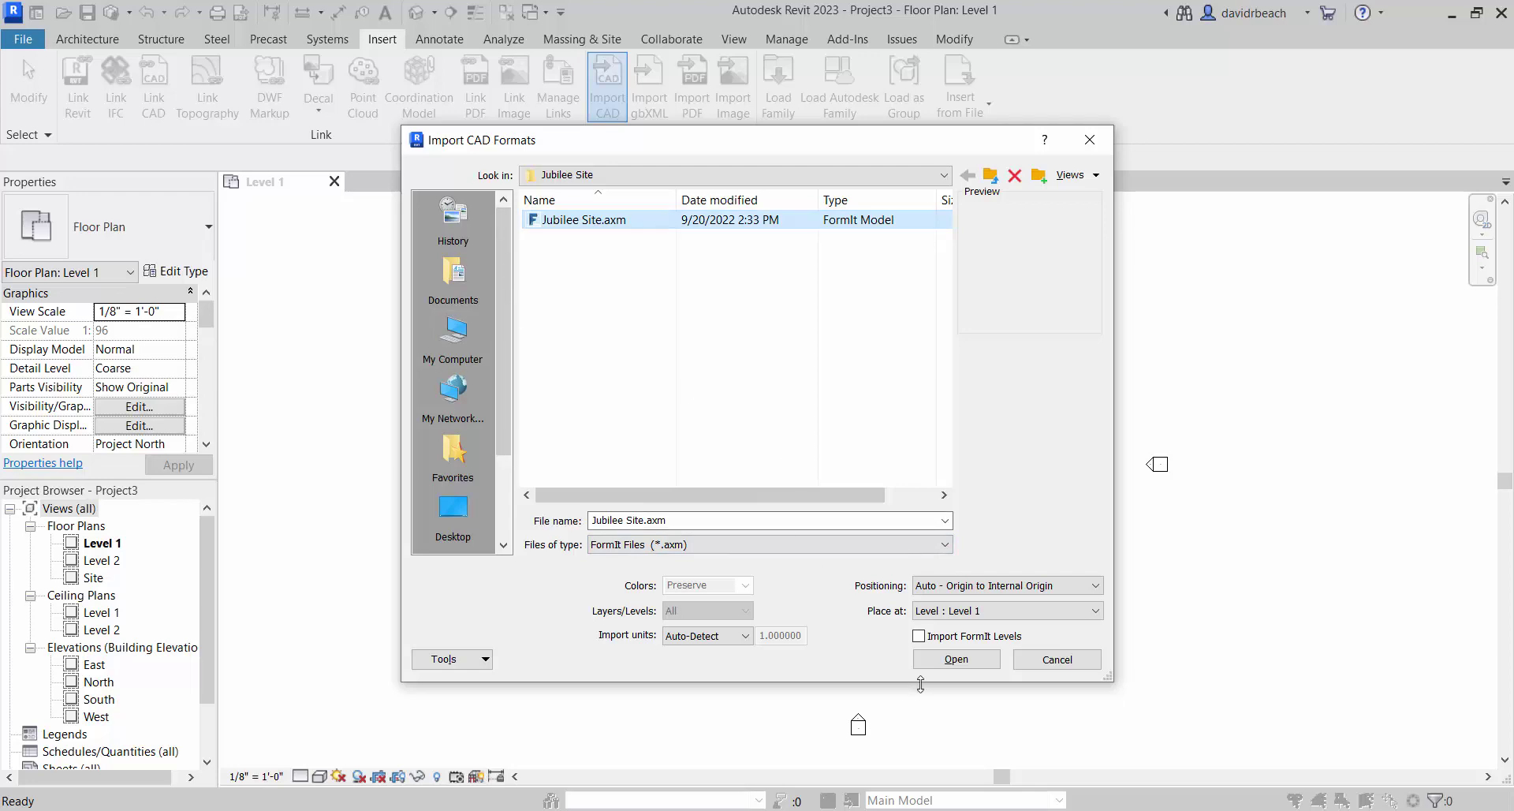
left_click(956, 659)
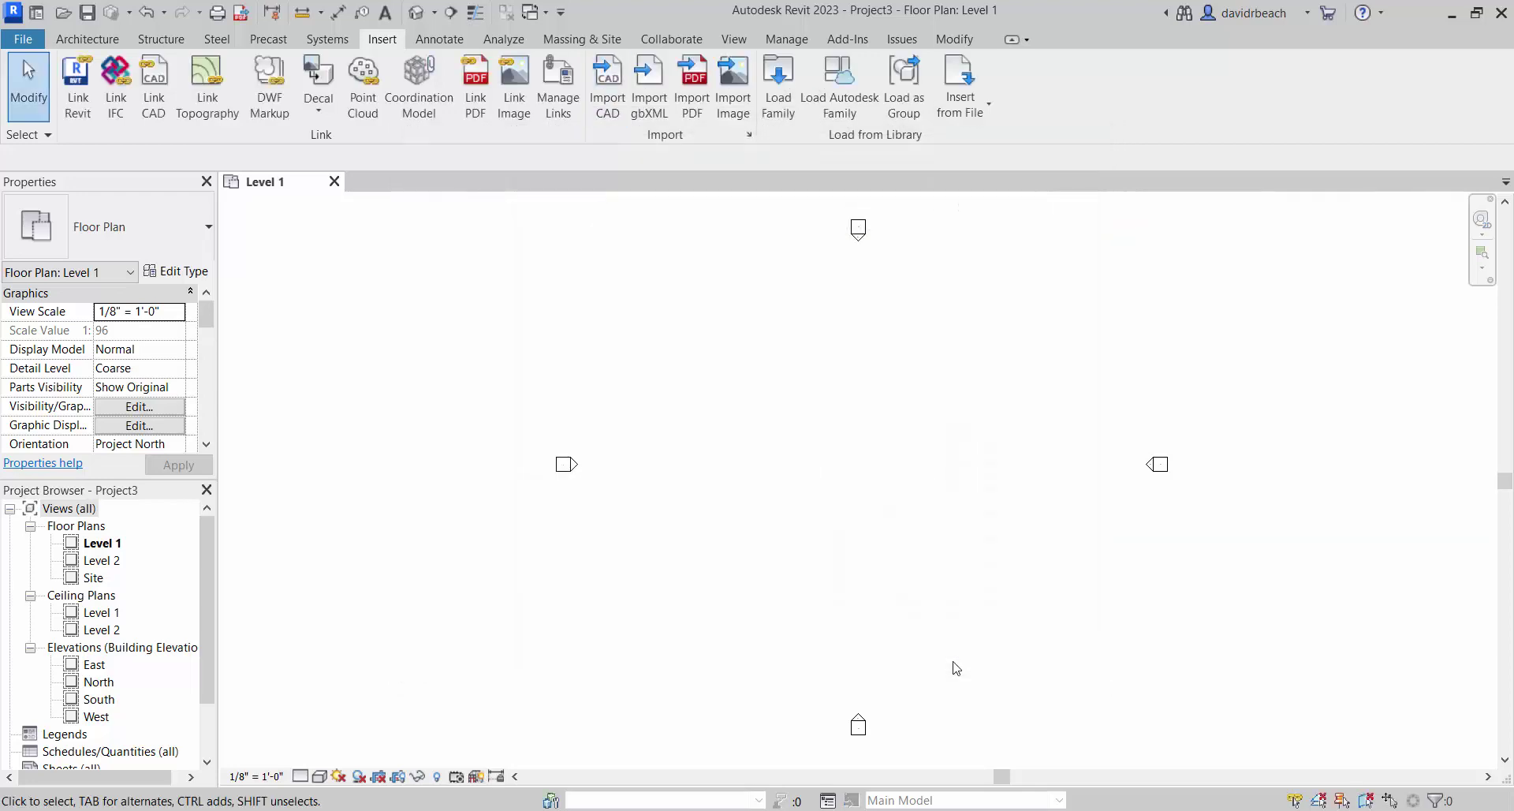
scroll(852, 492, "down", 6)
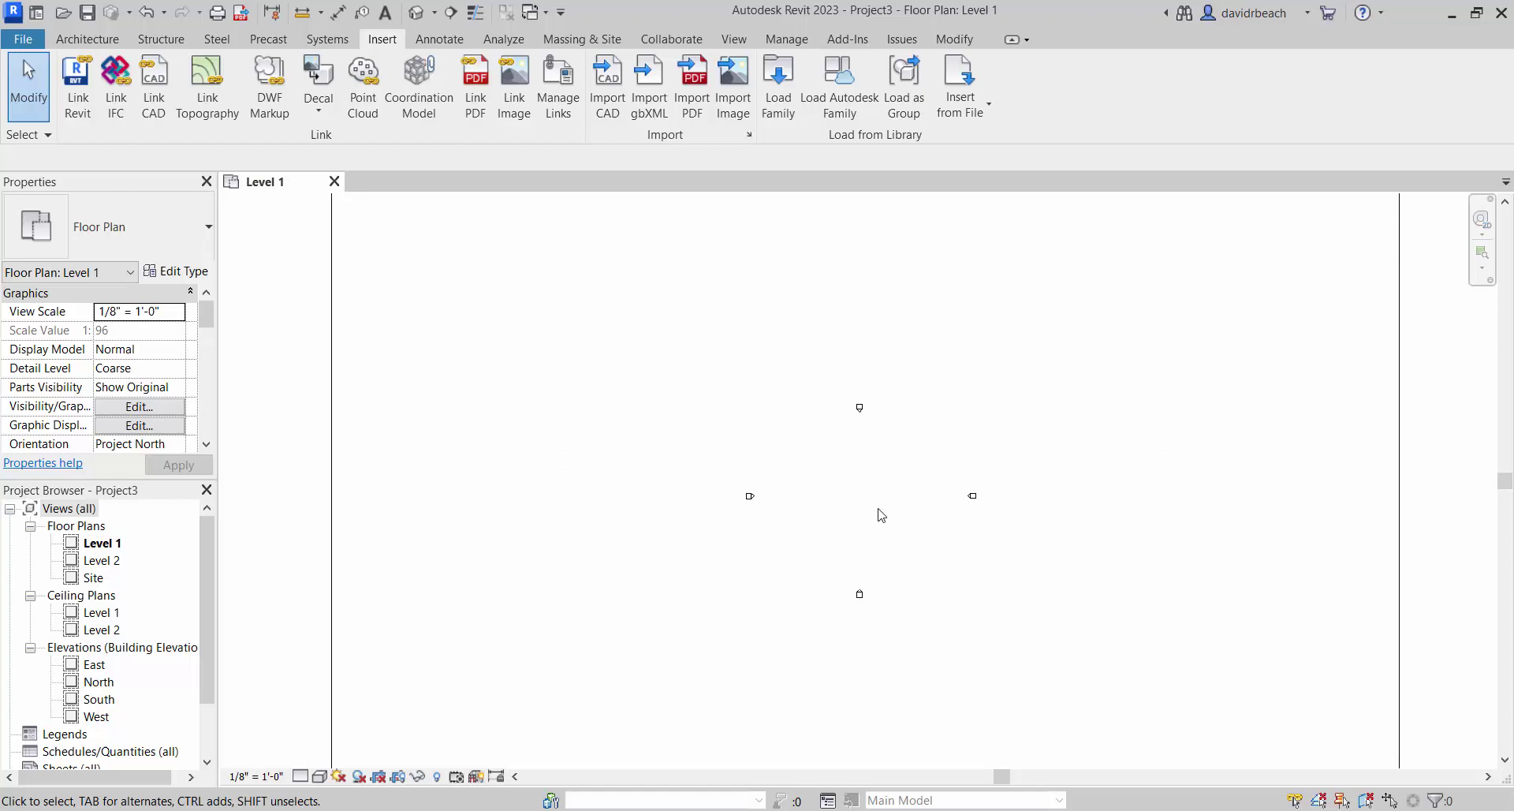
middle_click_drag(824, 523, 812, 552)
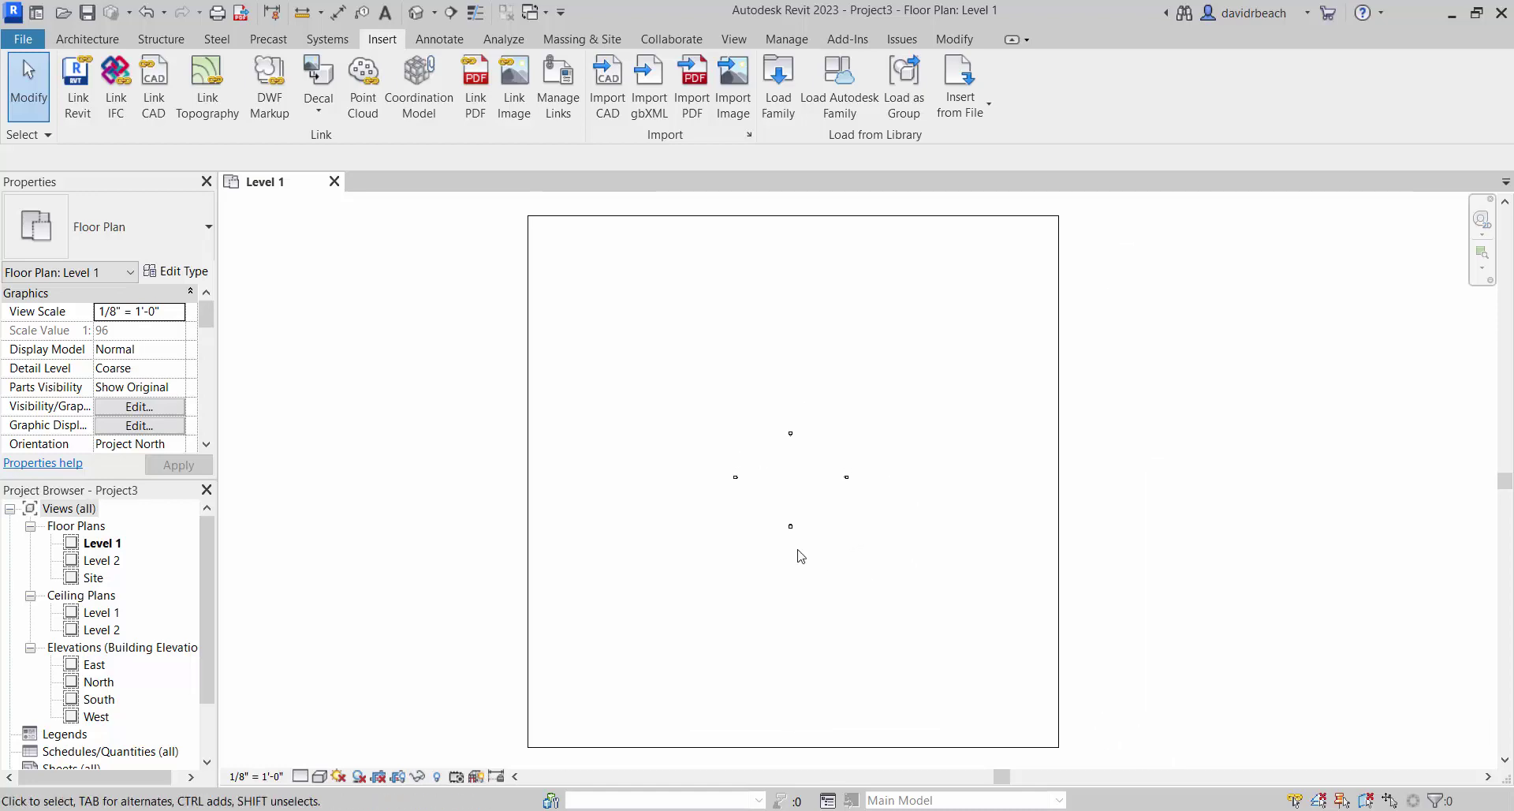
Open the default 3D view, set Visual Style to Realistic, and orbit the aerial-textured slab
left_click(416, 13)
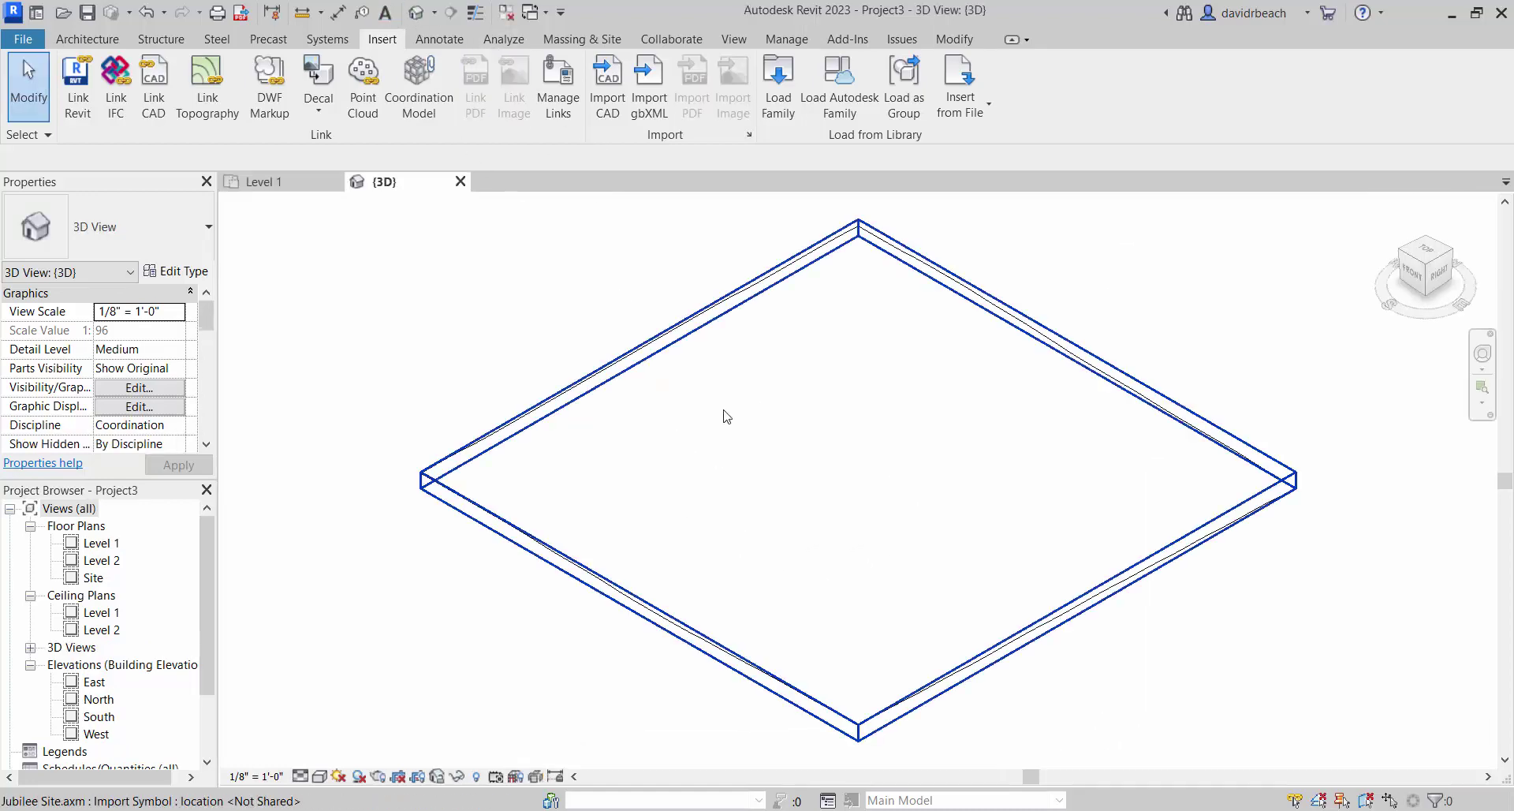
middle_click_drag(723, 416, 399, 450, "shift")
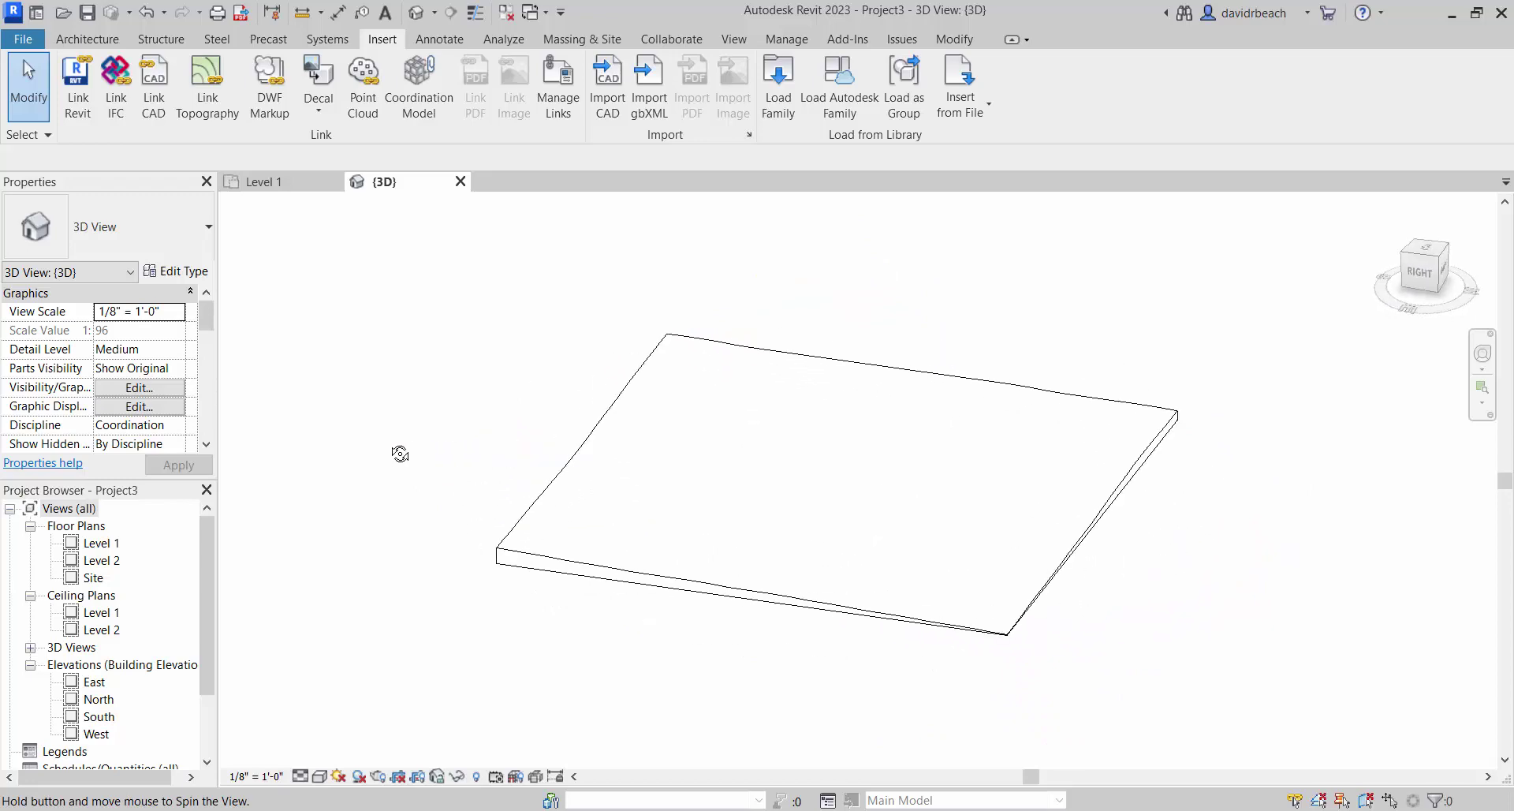
middle_click_drag(1167, 537, 1171, 575, "shift")
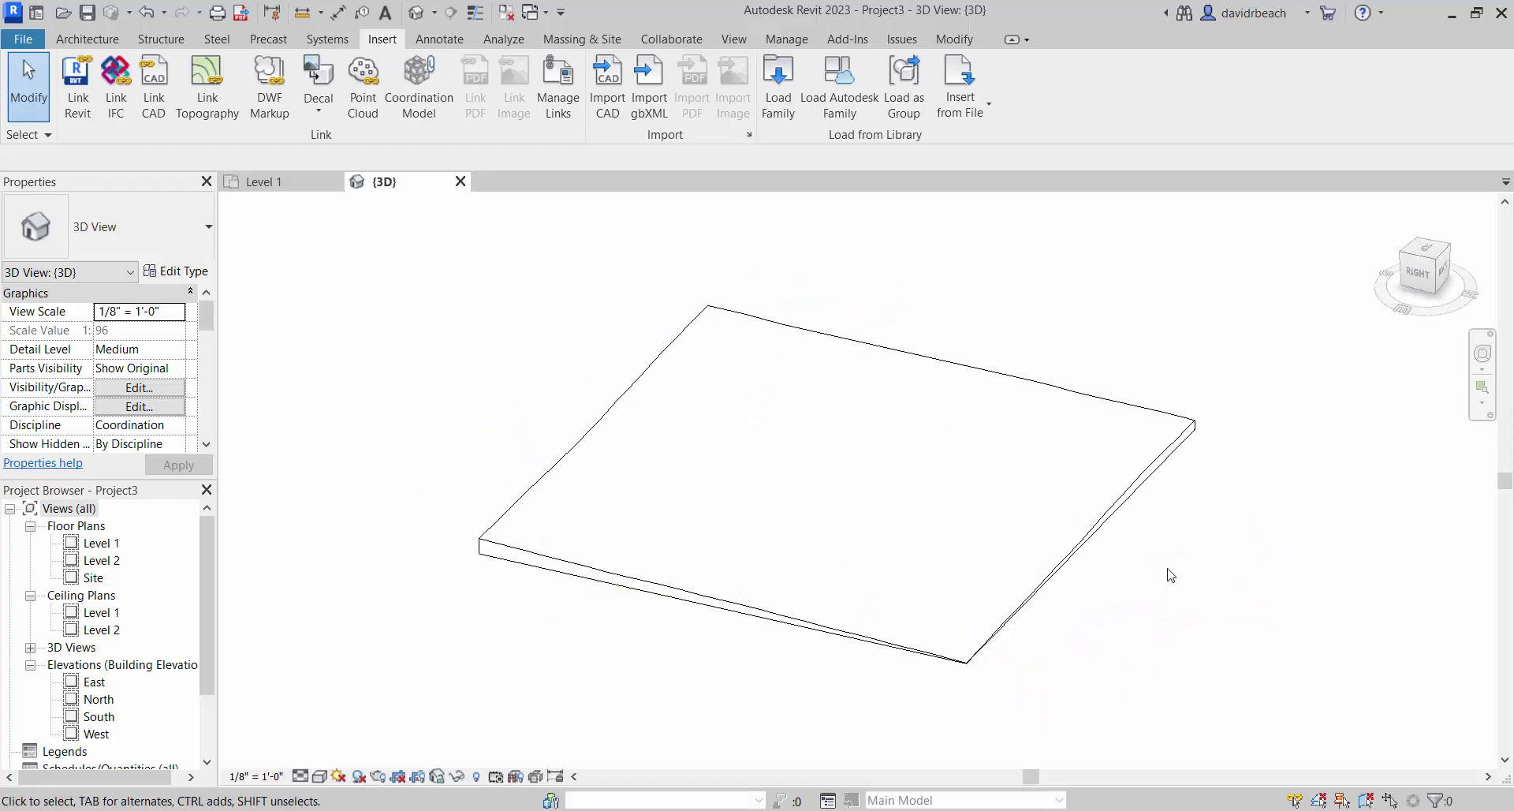
left_click(322, 781)
left_click(347, 760)
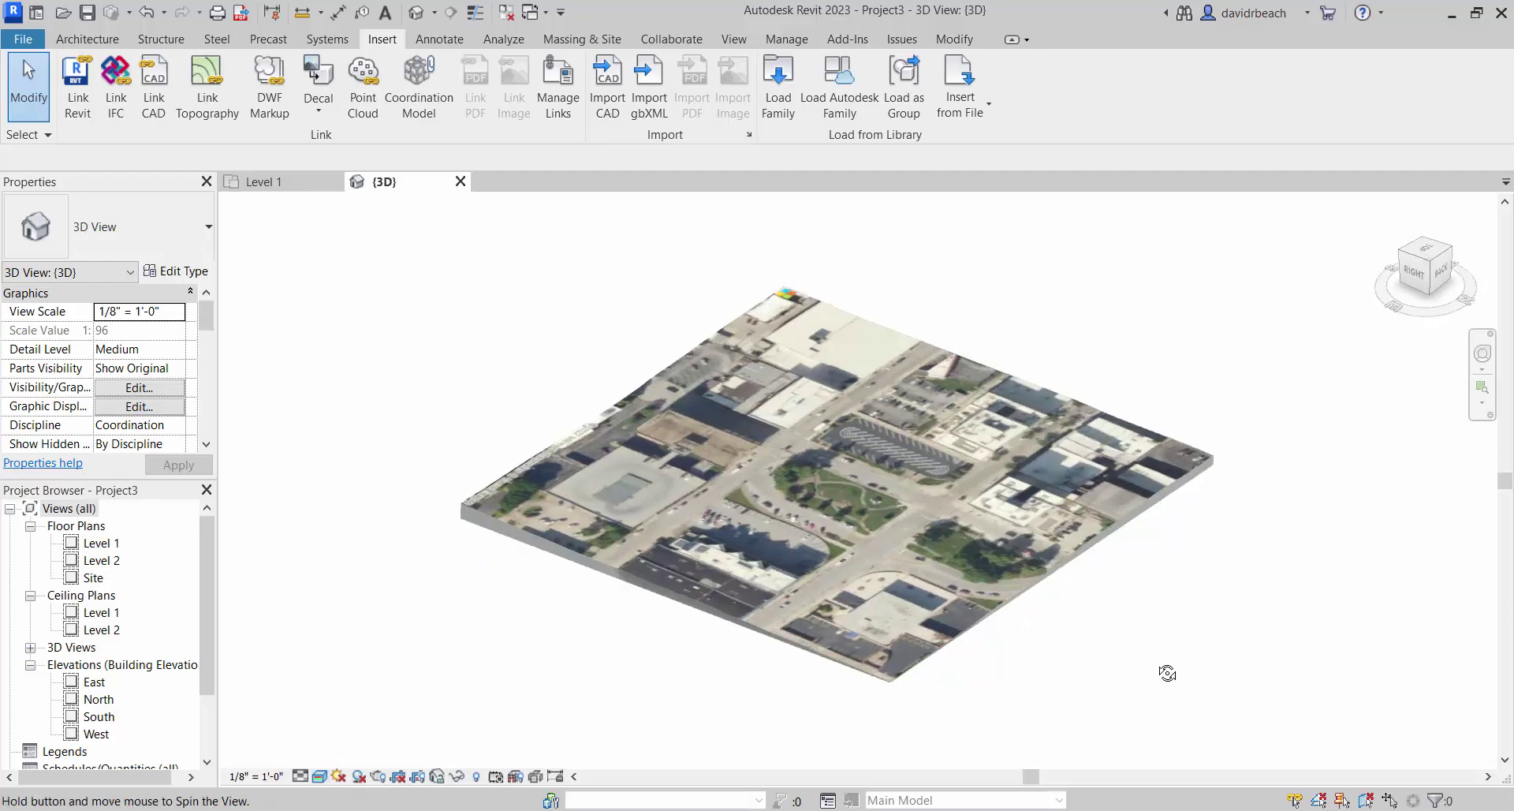
left_click_drag(1167, 673, 519, 708)
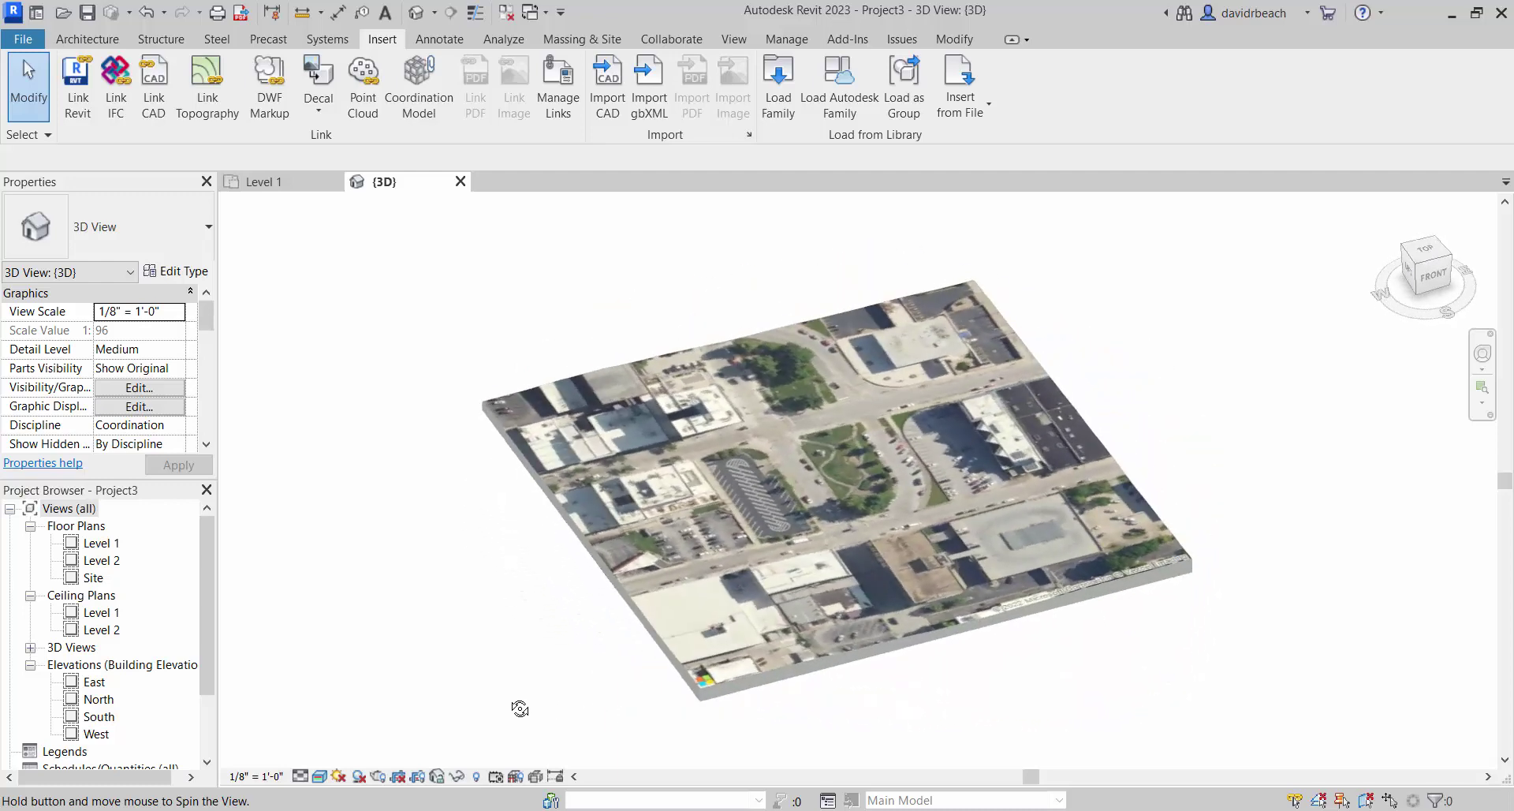
middle_click_drag(520, 708, 1406, 718, "shift")
middle_click_drag(1139, 635, 687, 618, "shift")
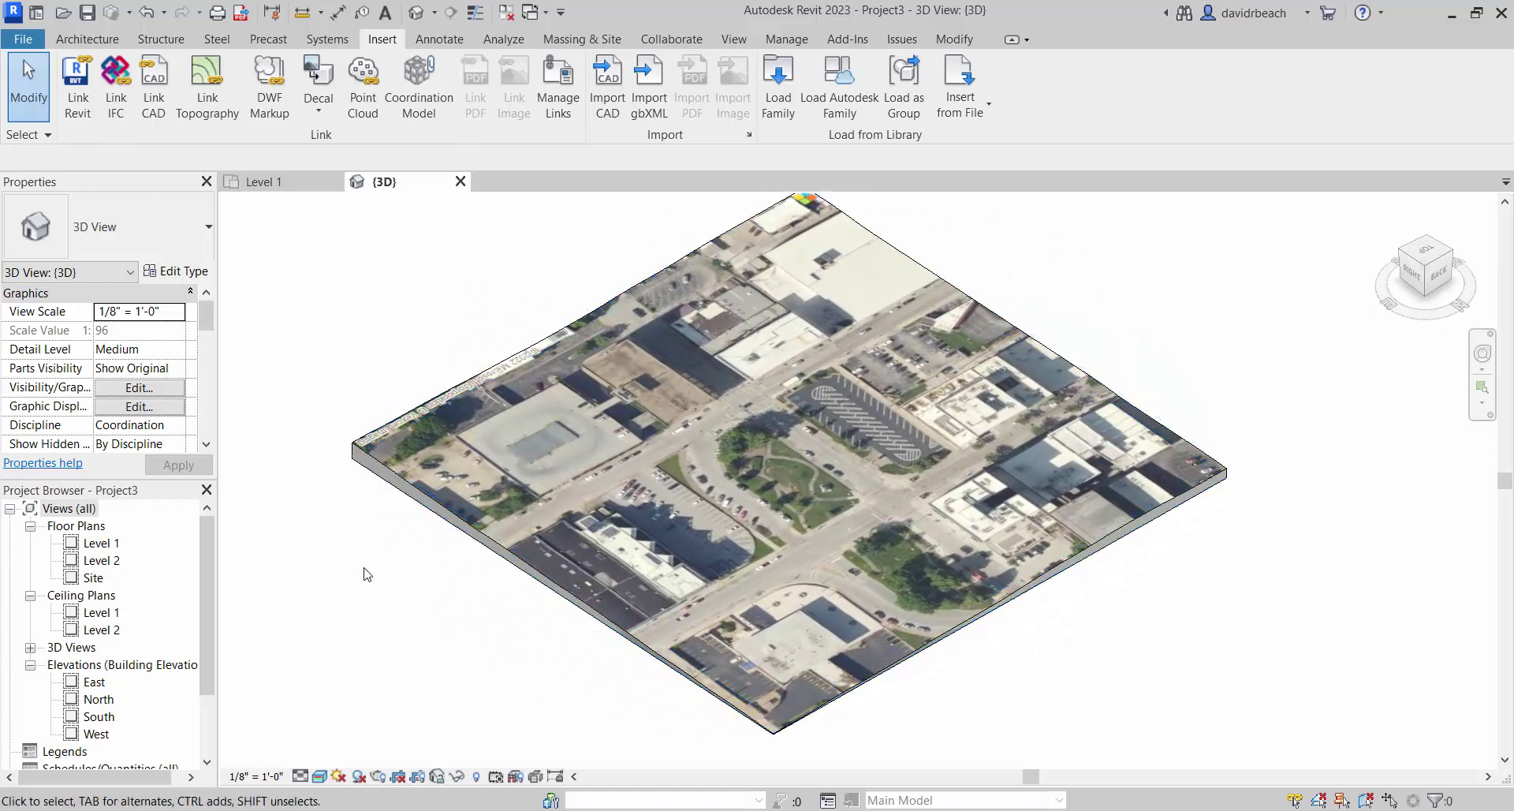
middle_click_drag(376, 588, 1335, 568, "shift")
middle_click_drag(1106, 567, 1129, 568)
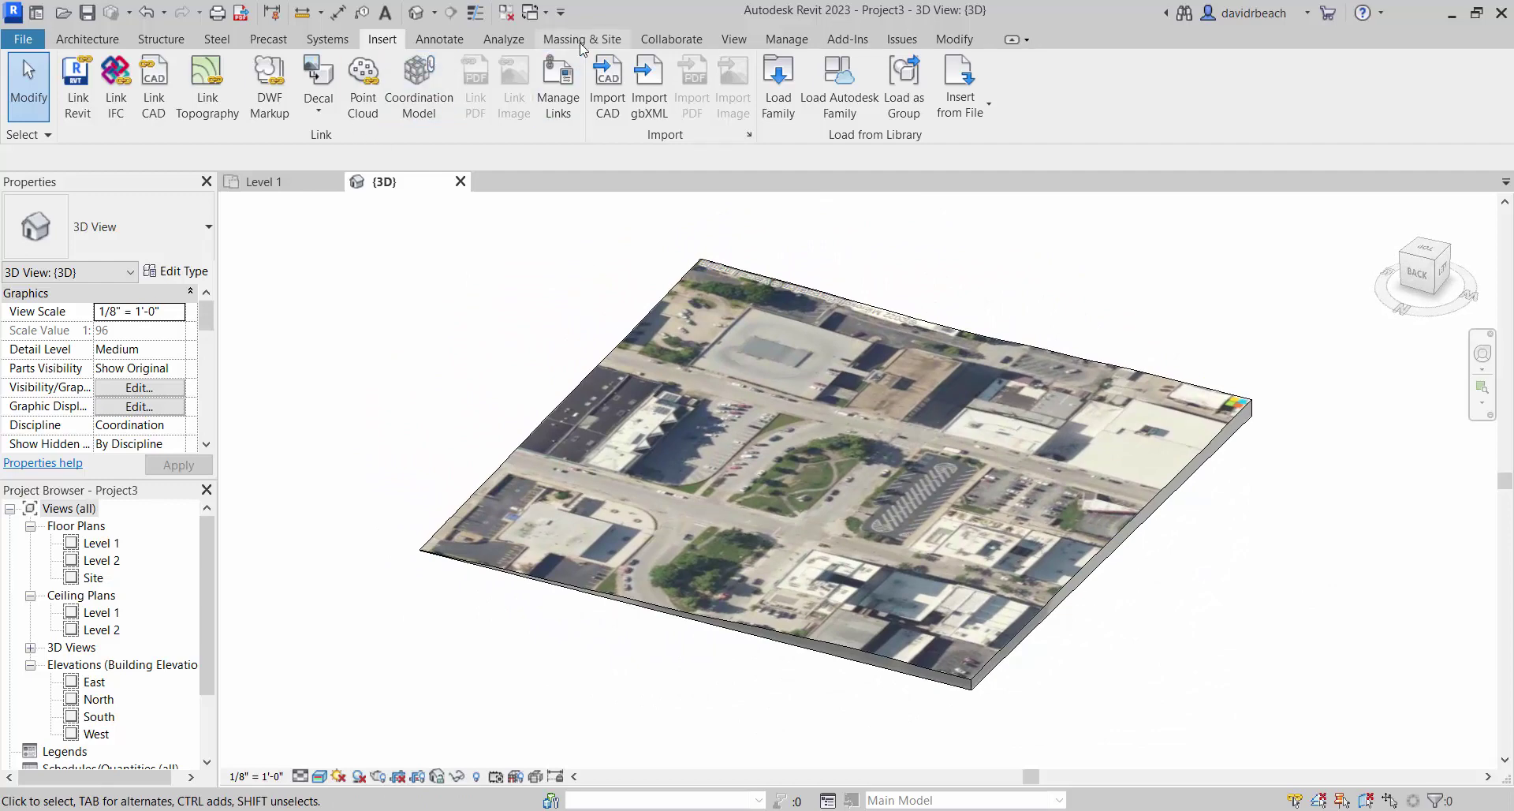
Create a toposurface from the Jubilee Site import instance with all layers selected
left_click(582, 41)
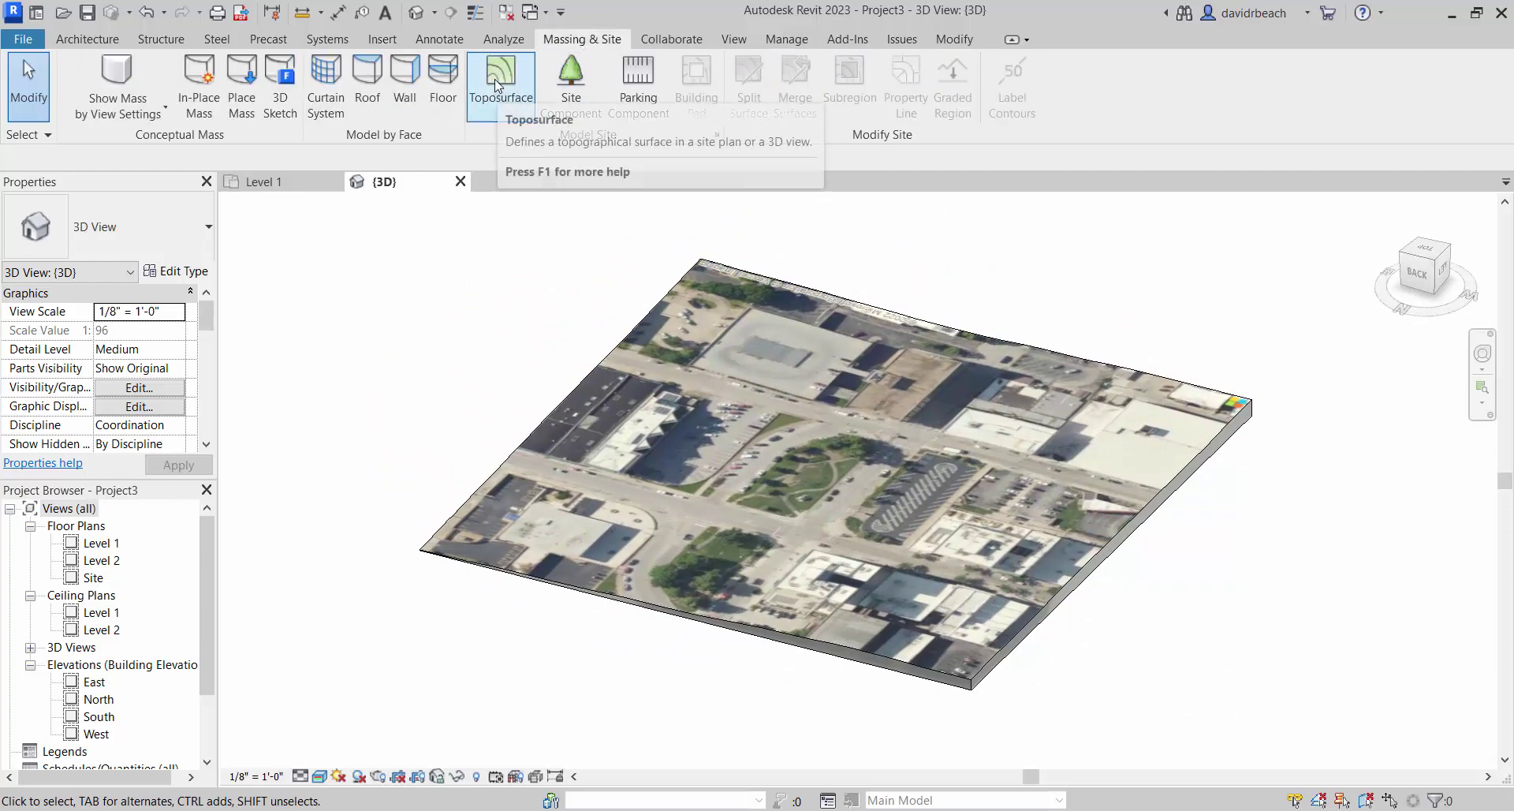
left_click(497, 79)
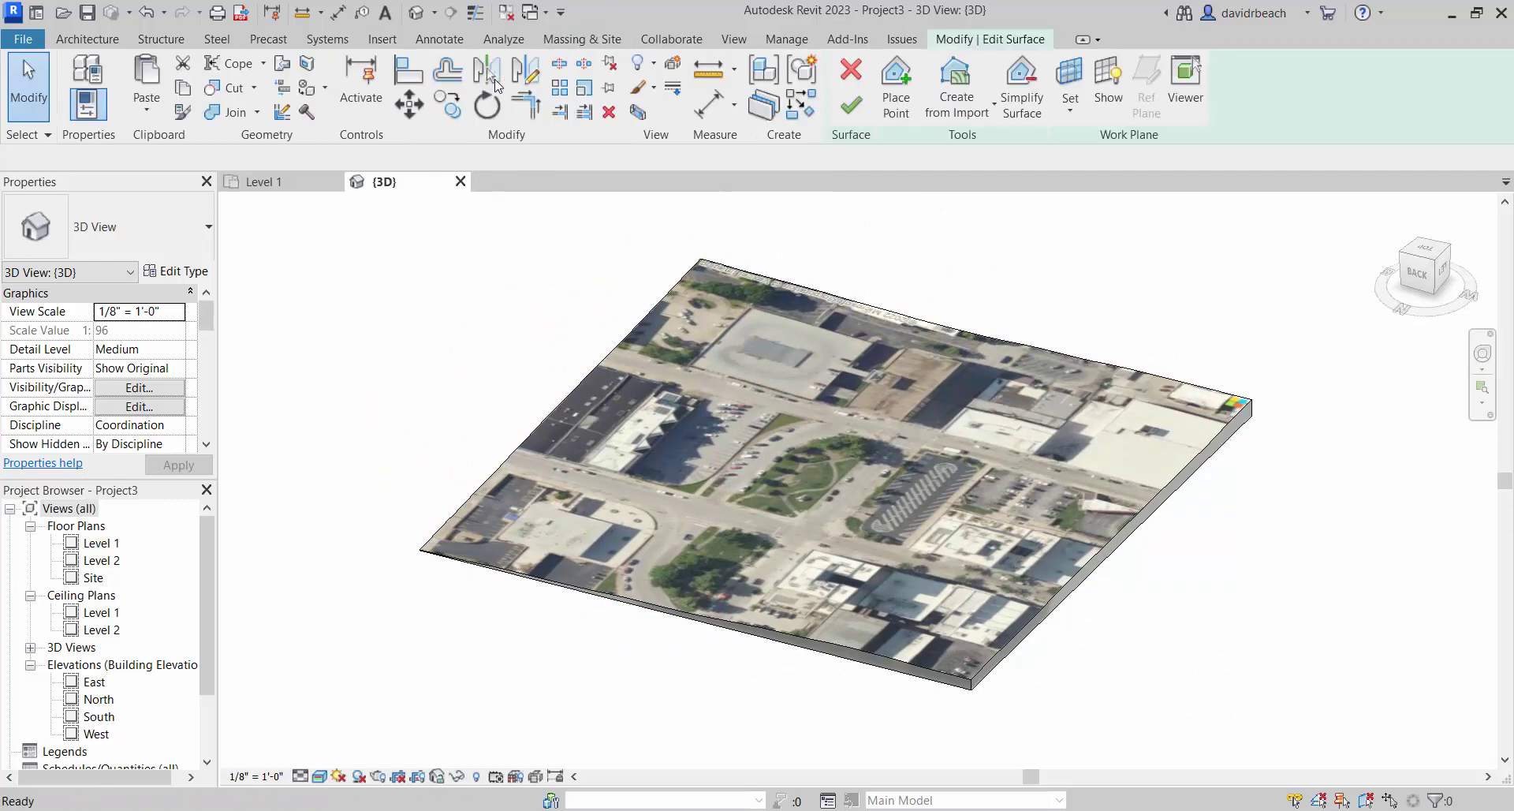
left_click(960, 83)
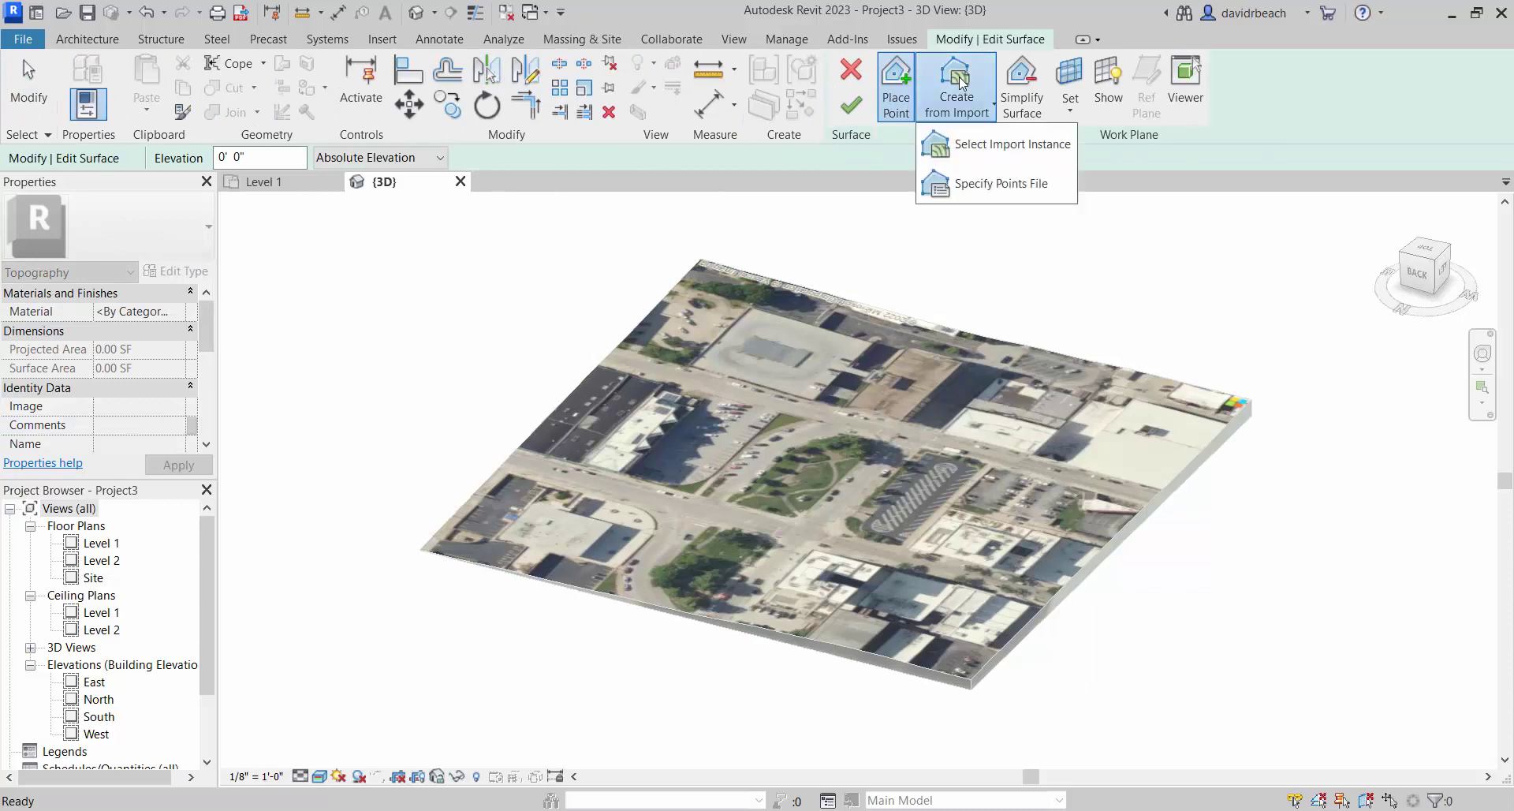
left_click(1002, 145)
left_click(856, 305)
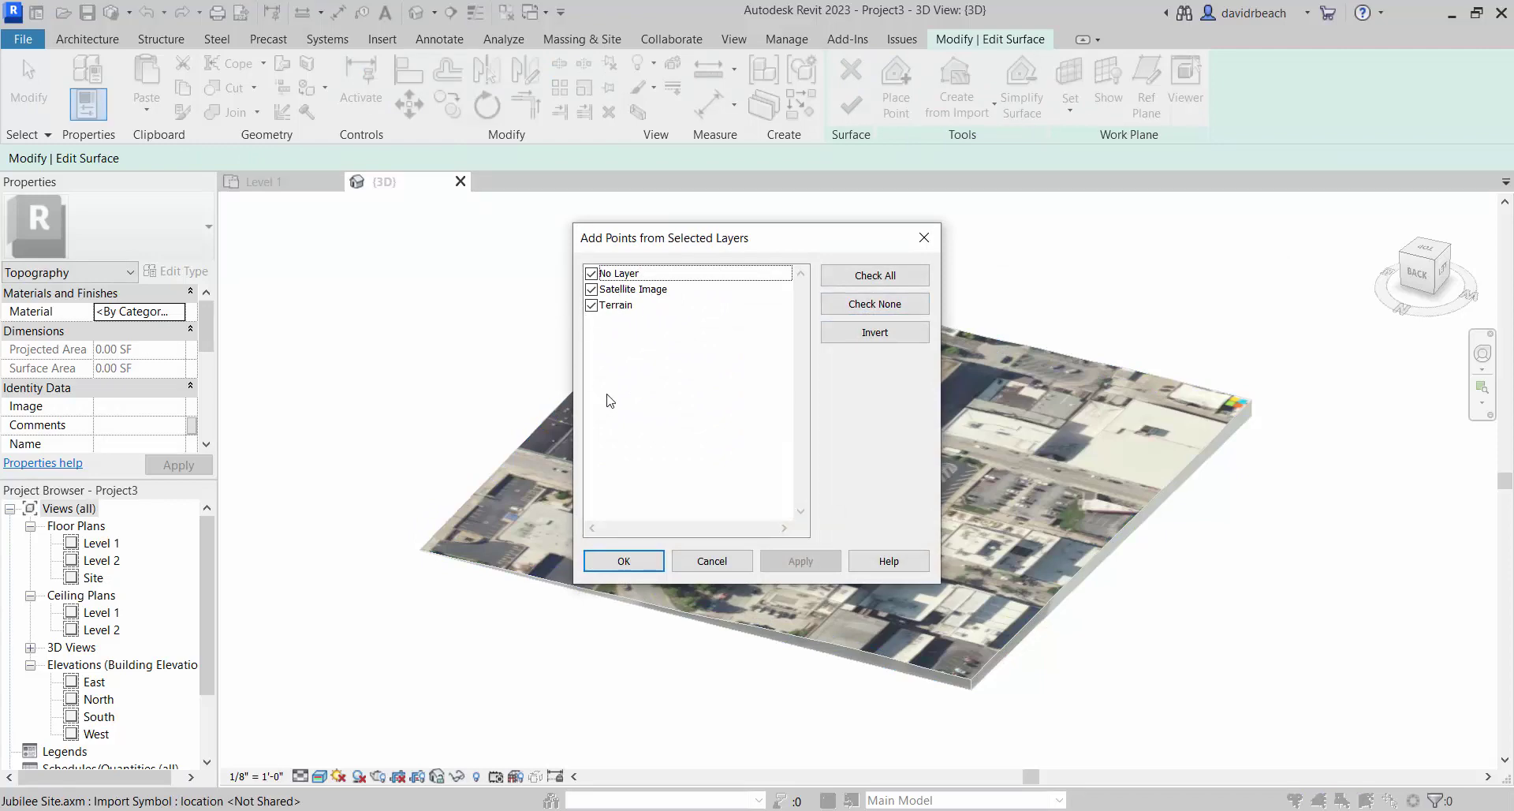
left_click(624, 561)
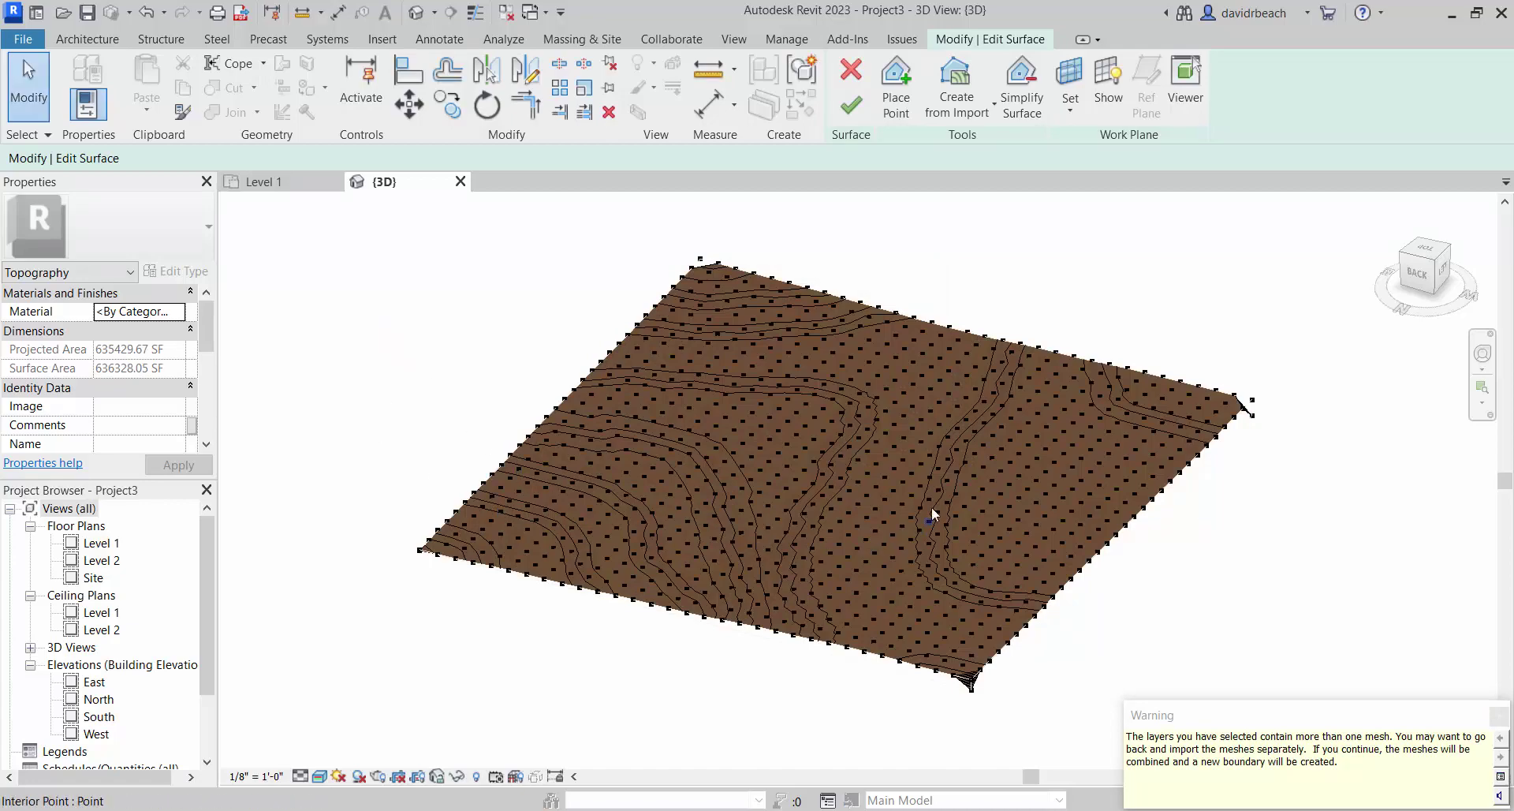
Delete the first stray low corner point of the toposurface
middle_click_drag(495, 459, 864, 579, "shift")
scroll(1018, 663, "up", 6)
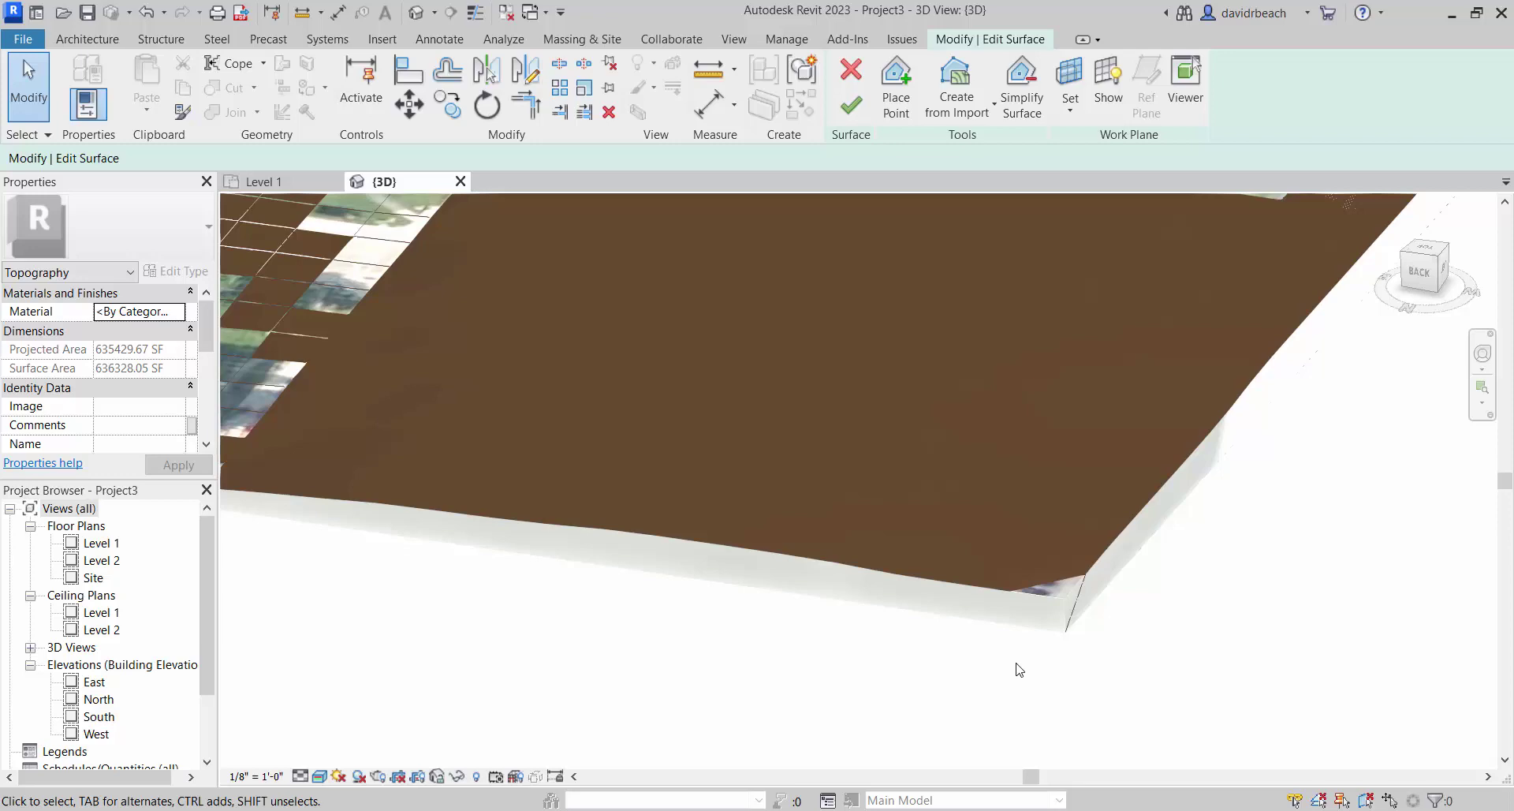
left_click(1066, 631)
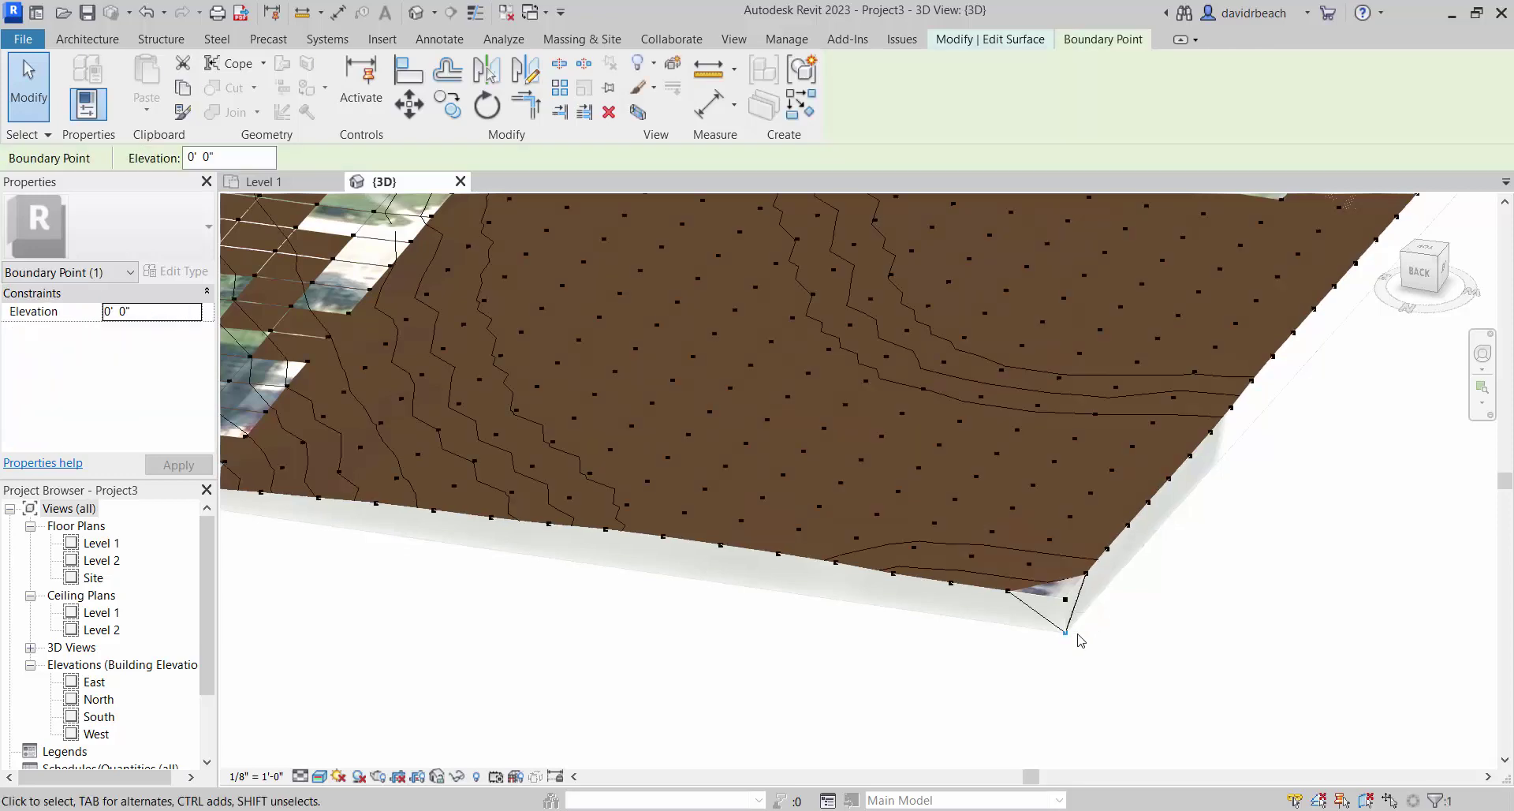
key("Delete")
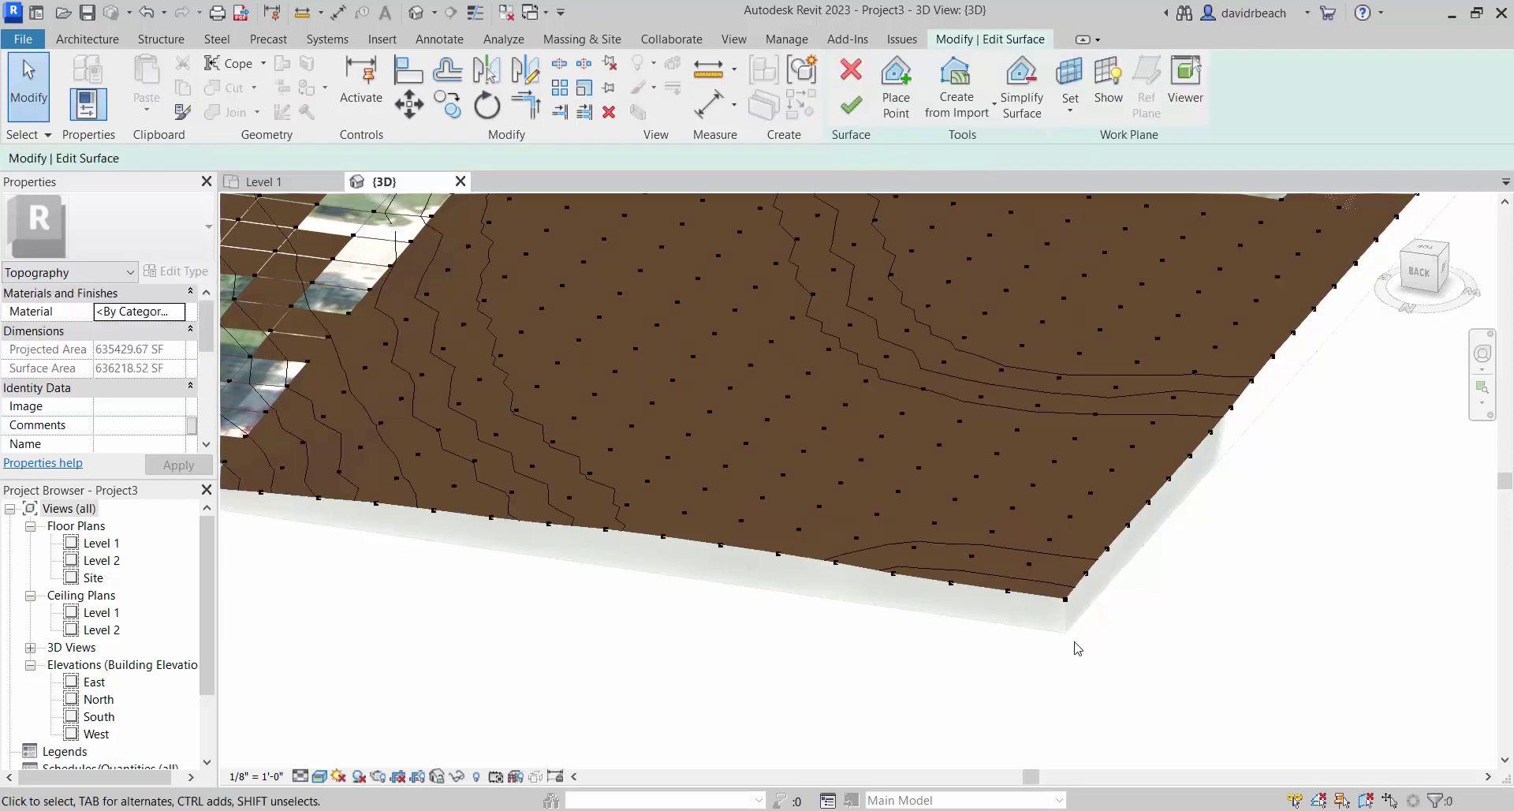
Switch to Hidden Line style and delete the second drooping corner point
left_click(320, 776)
left_click(361, 698)
scroll(702, 627, "down", 1)
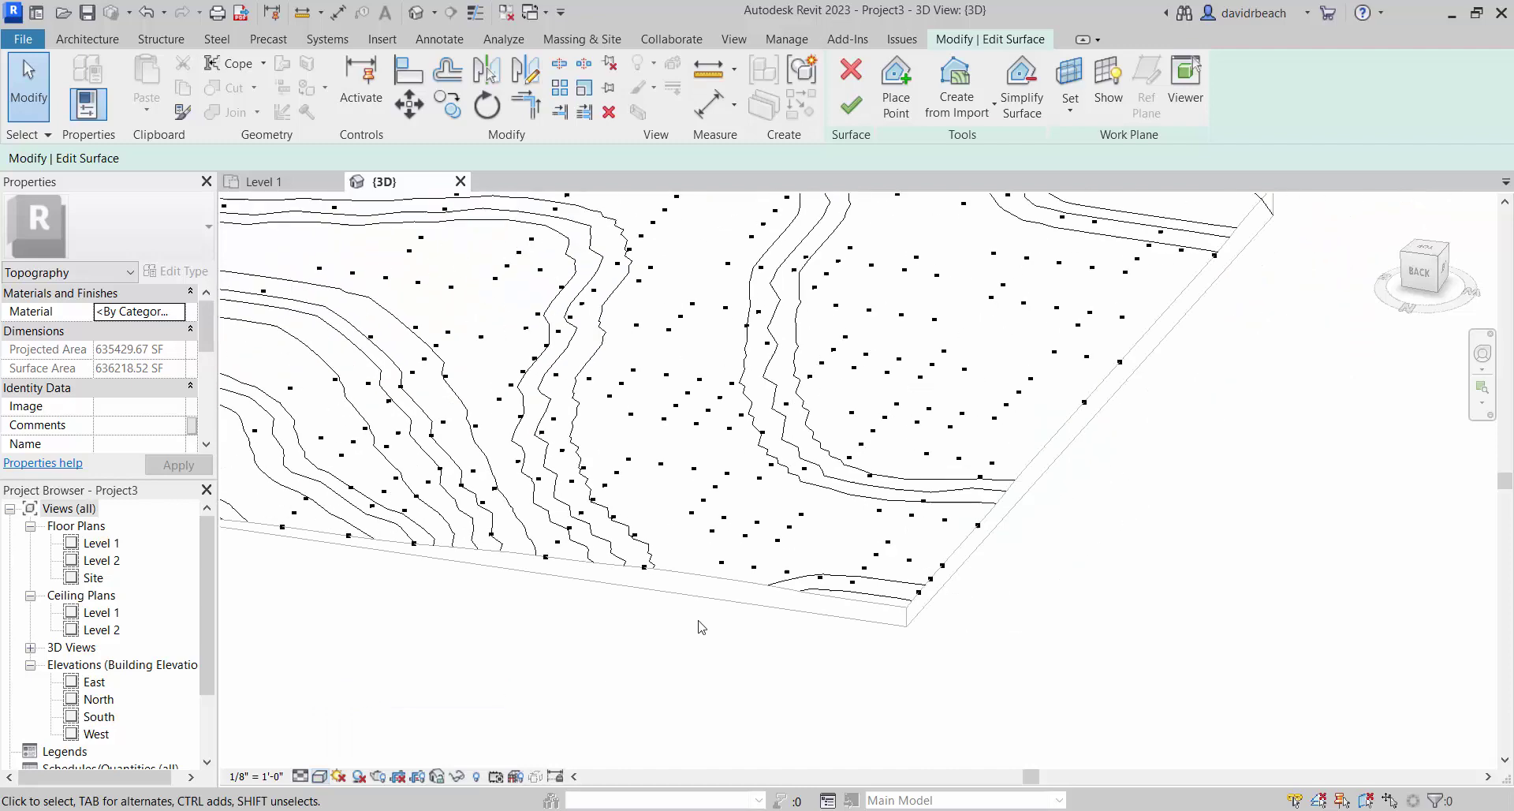
middle_click_drag(702, 627, 886, 561, "shift")
scroll(795, 566, "up", 5)
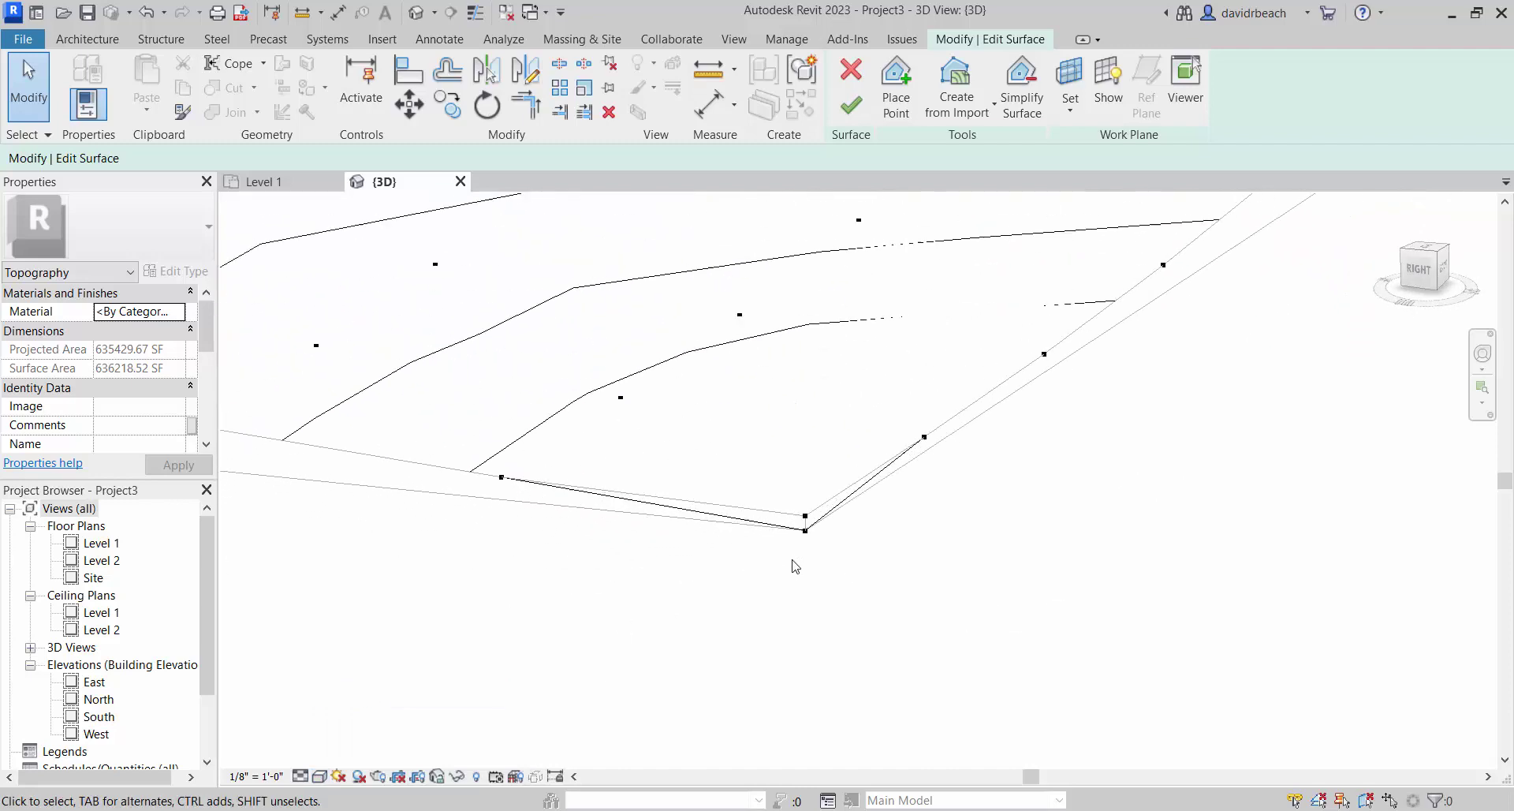
left_click_drag(792, 557, 837, 524)
key("Delete")
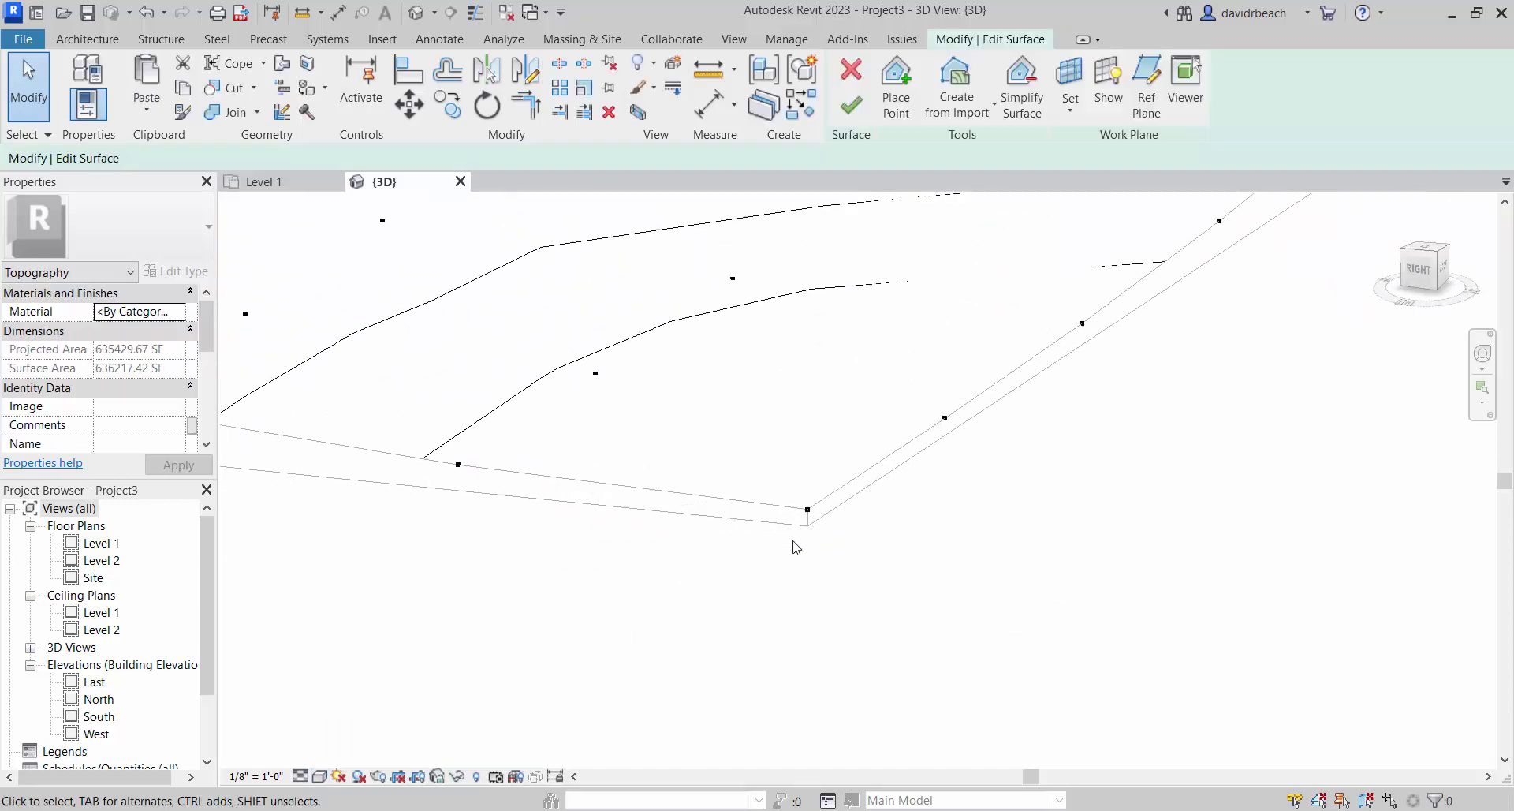
Delete the third drooping corner point on another side of the surface
scroll(795, 546, "down", 6)
middle_click_drag(608, 574, 433, 570, "shift")
scroll(433, 570, "up", 5)
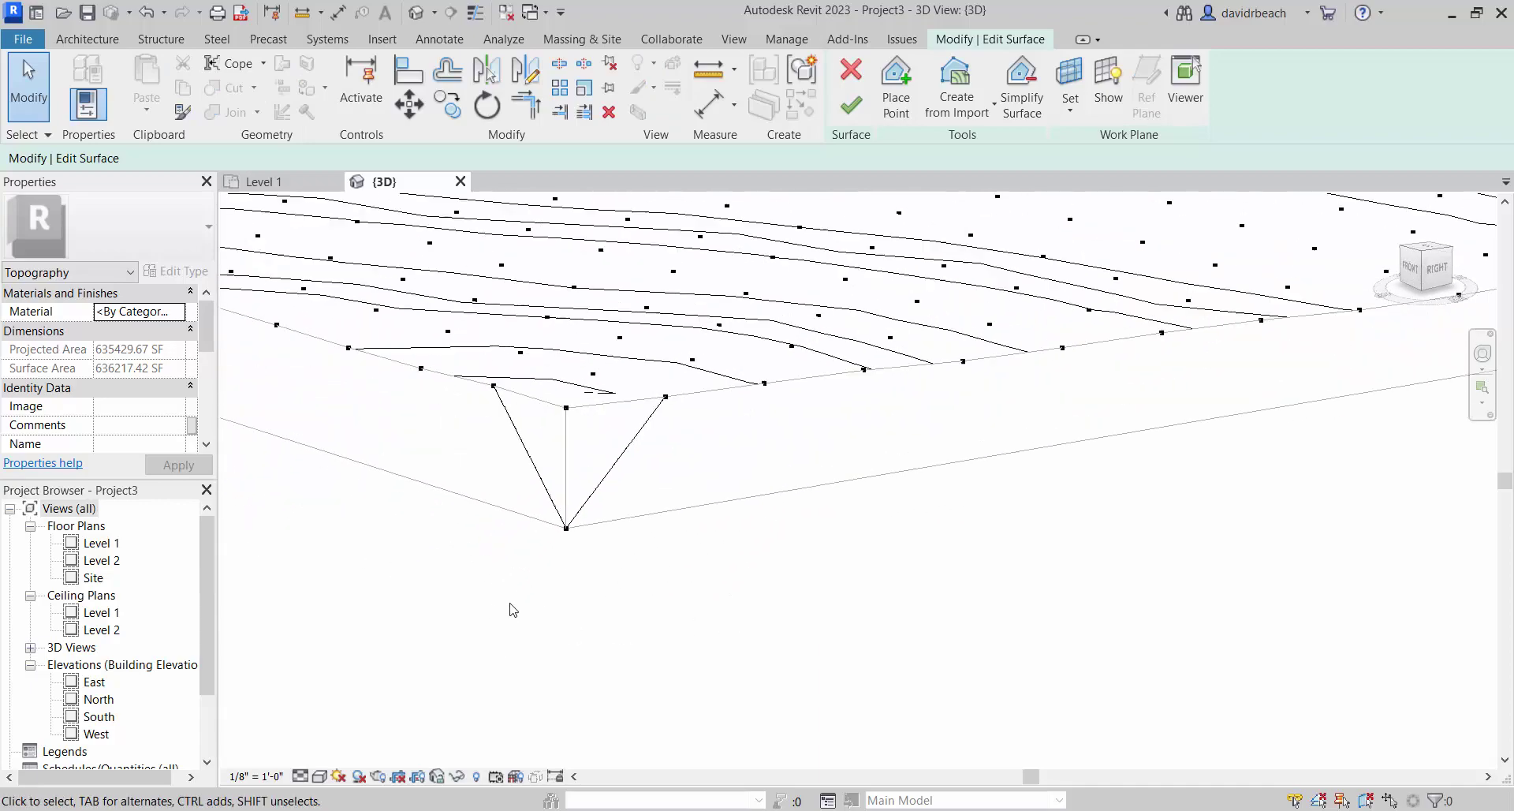
left_click_drag(530, 558, 607, 516)
key("Delete")
Check the last corner point, then review the whole flattened toposurface
scroll(568, 540, "down", 5)
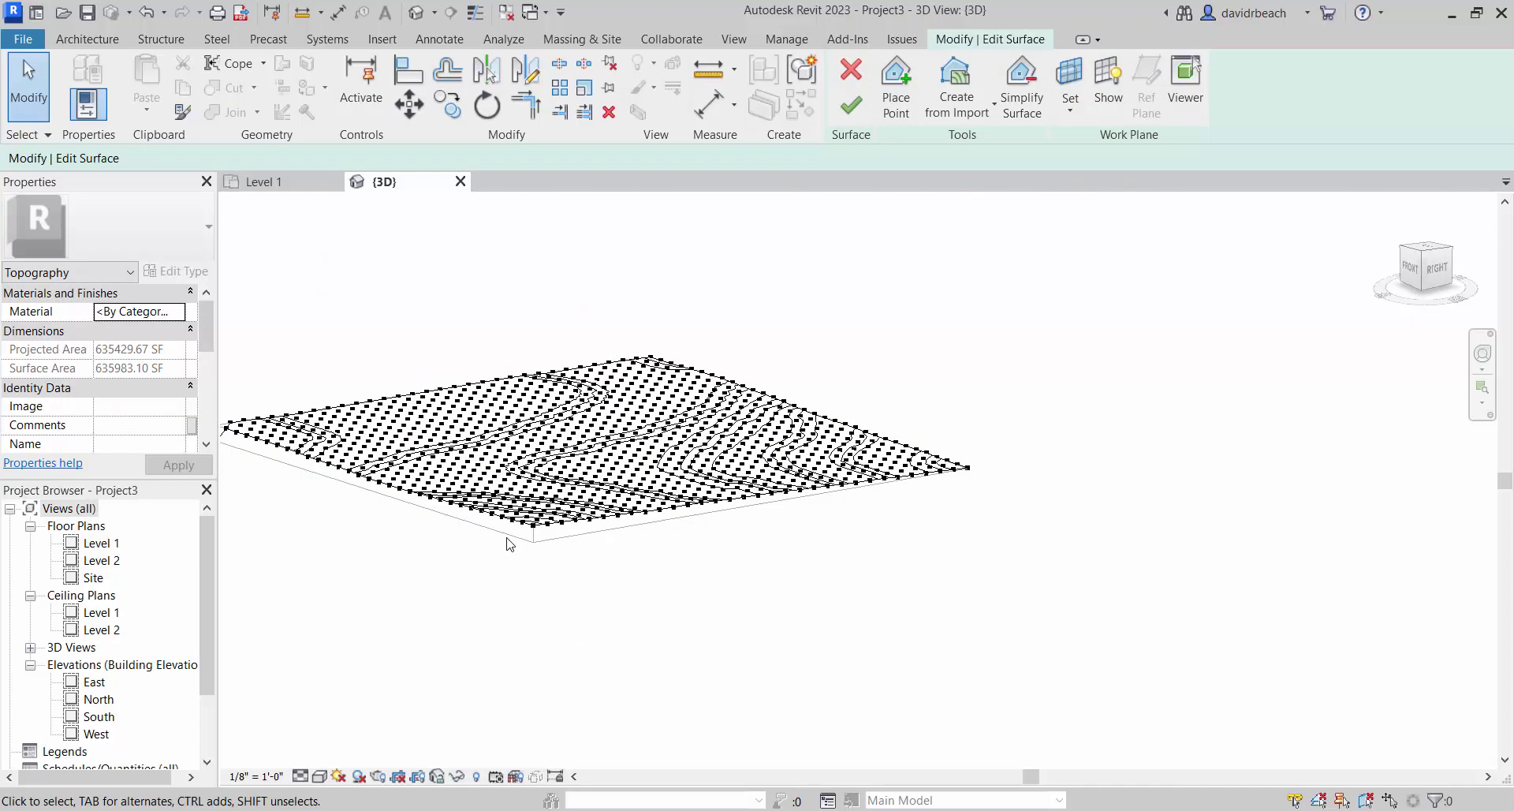
middle_click_drag(507, 541, 639, 568, "shift")
scroll(639, 567, "up", 5)
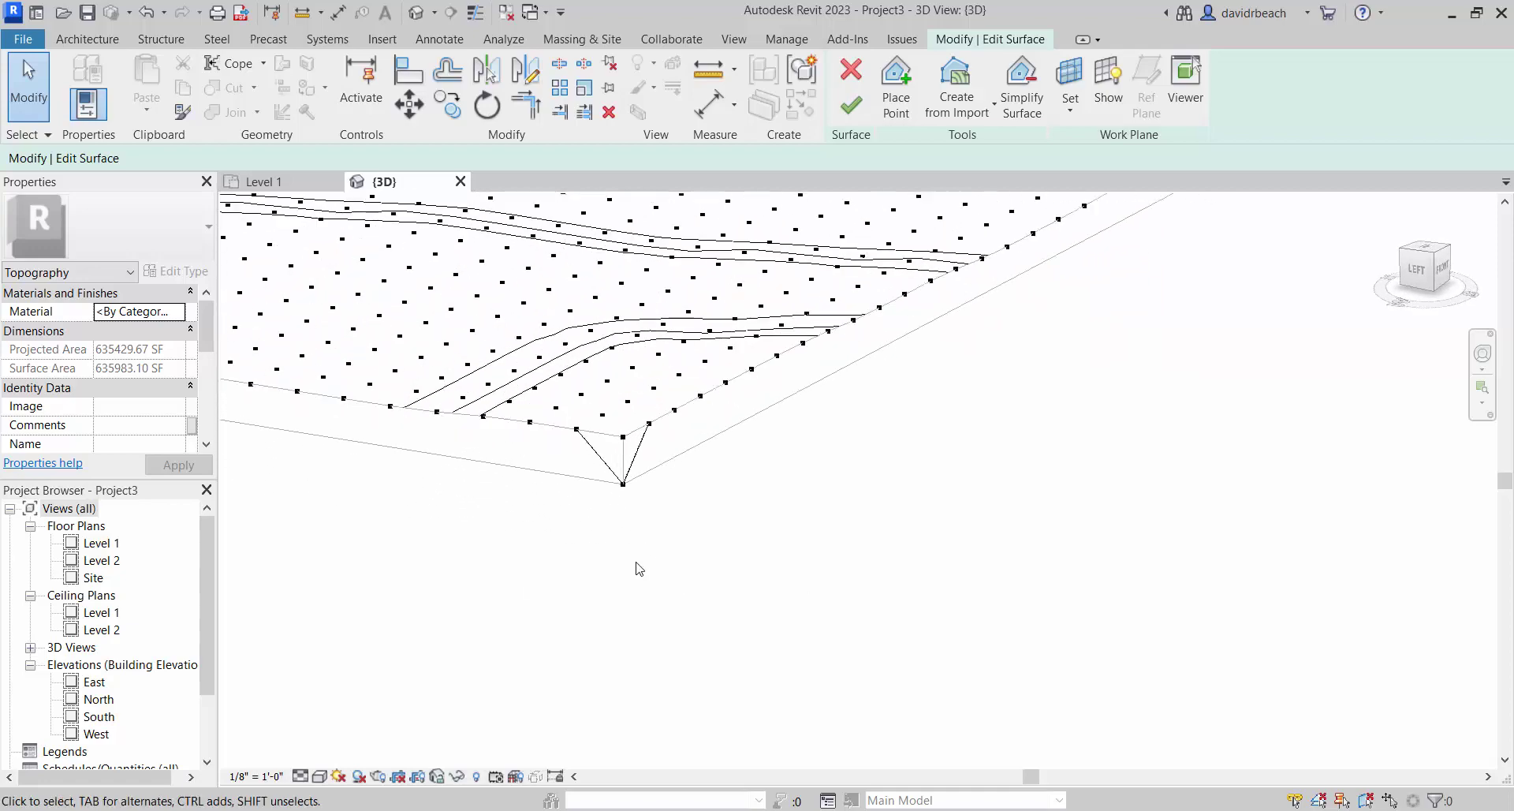
left_click_drag(609, 528, 655, 470)
left_click(659, 473)
scroll(663, 505, "down", 8)
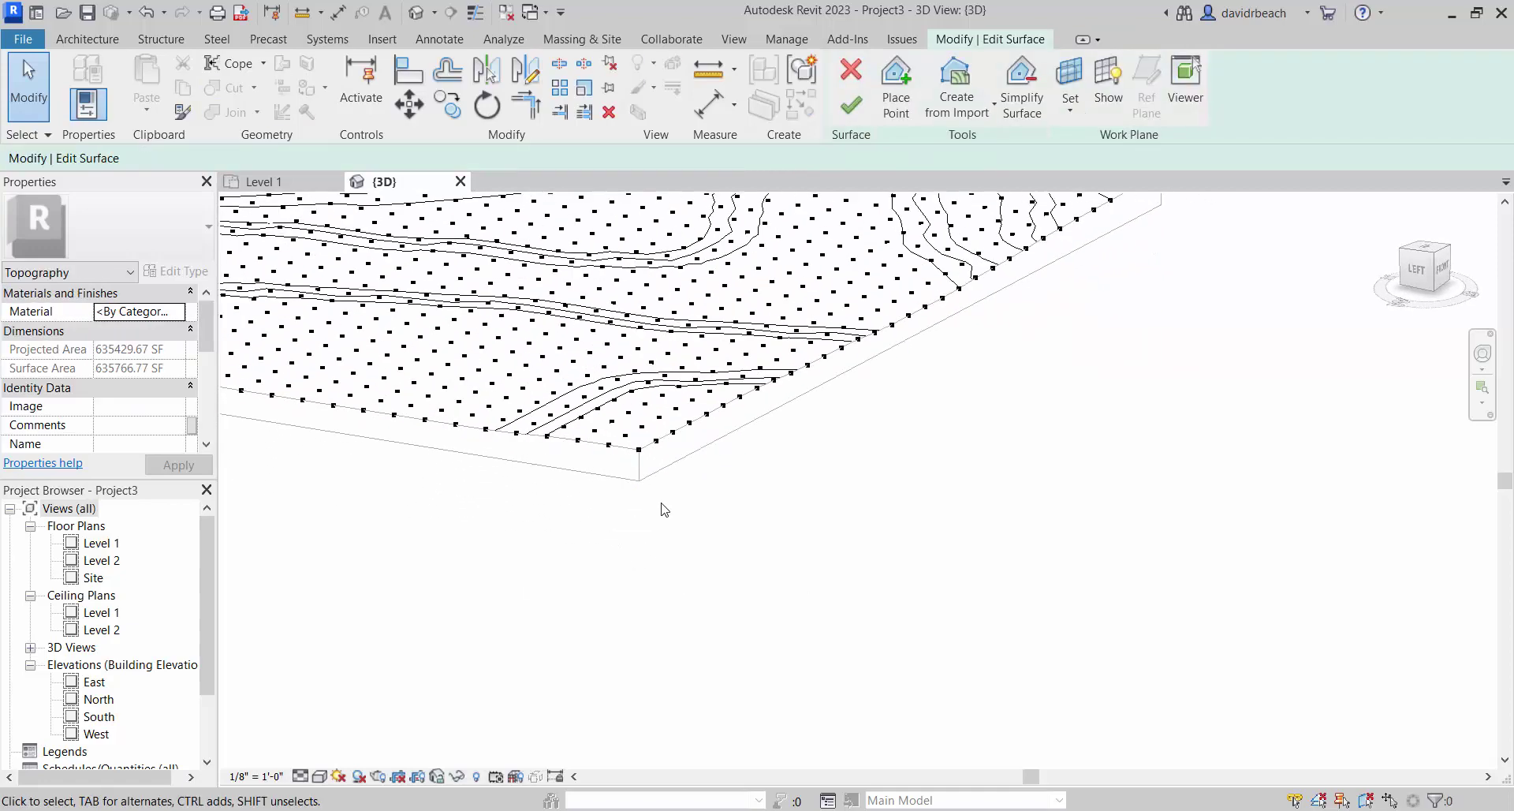
middle_click_drag(720, 474, 485, 646, "shift")
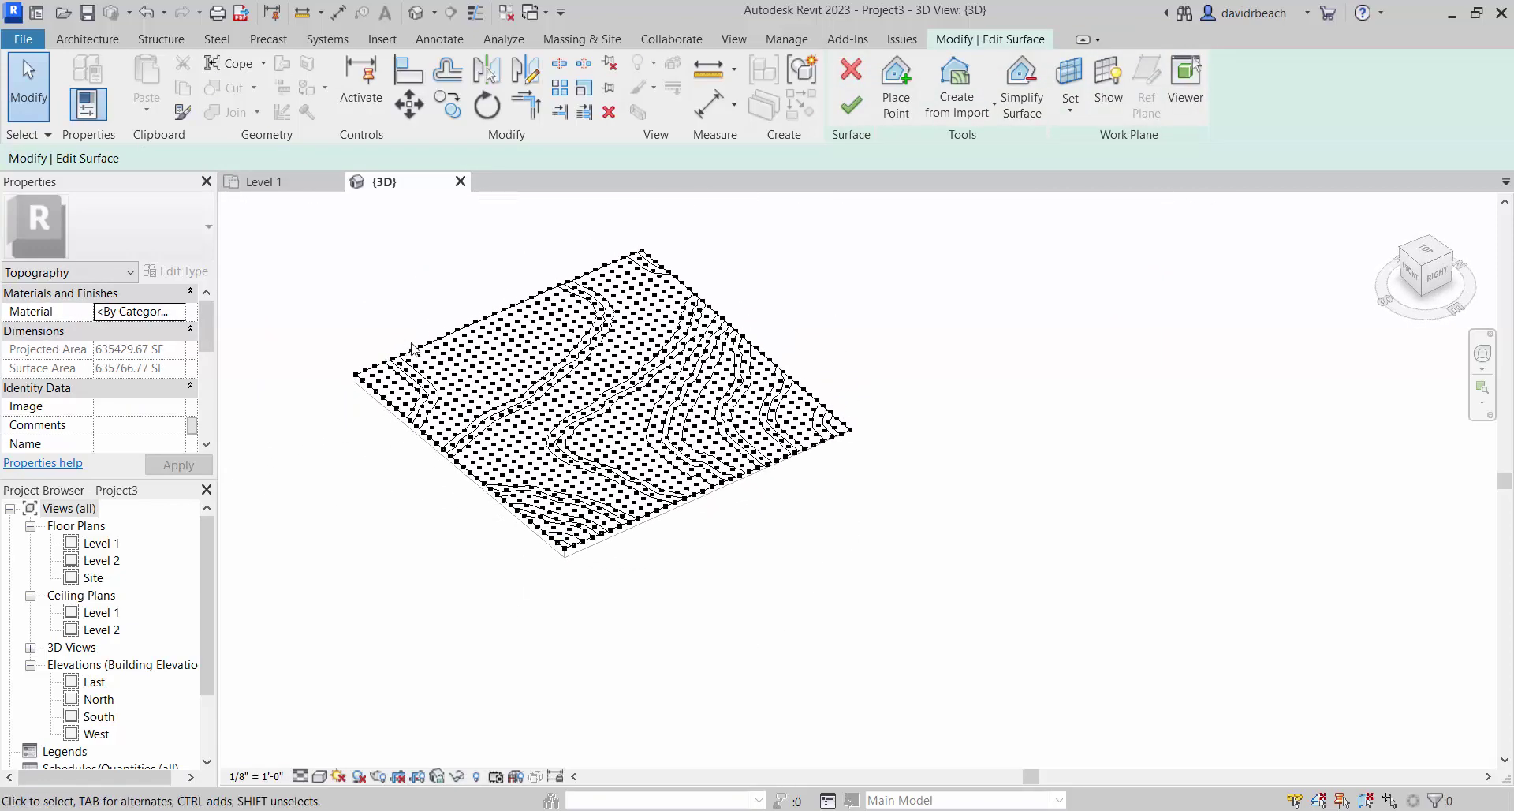
middle_click_drag(415, 348, 440, 534, "shift")
scroll(442, 535, "up", 2)
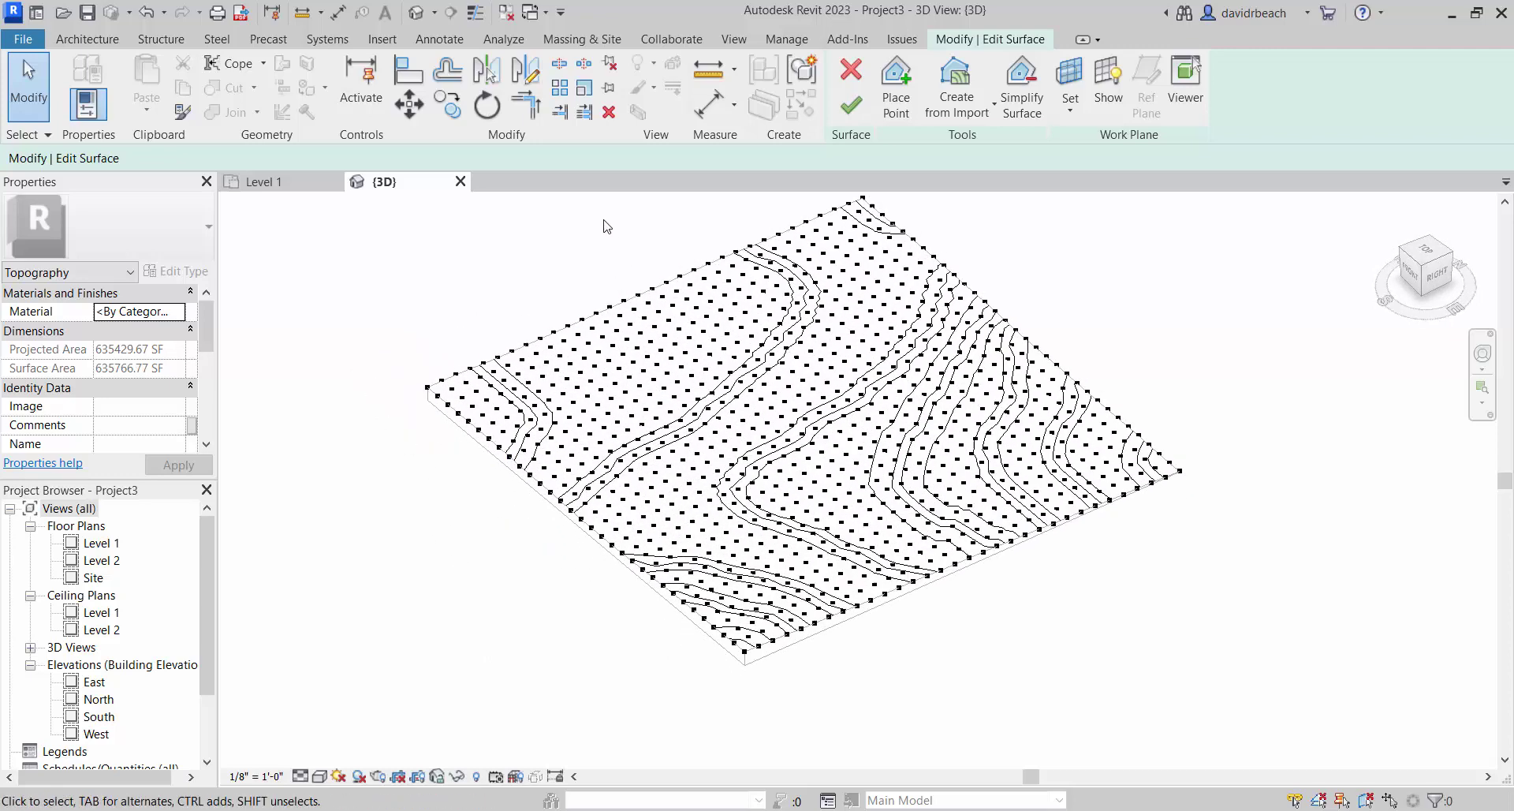
Finish the toposurface edit and orbit the 3D view to a corner view of the surface
left_click(851, 105)
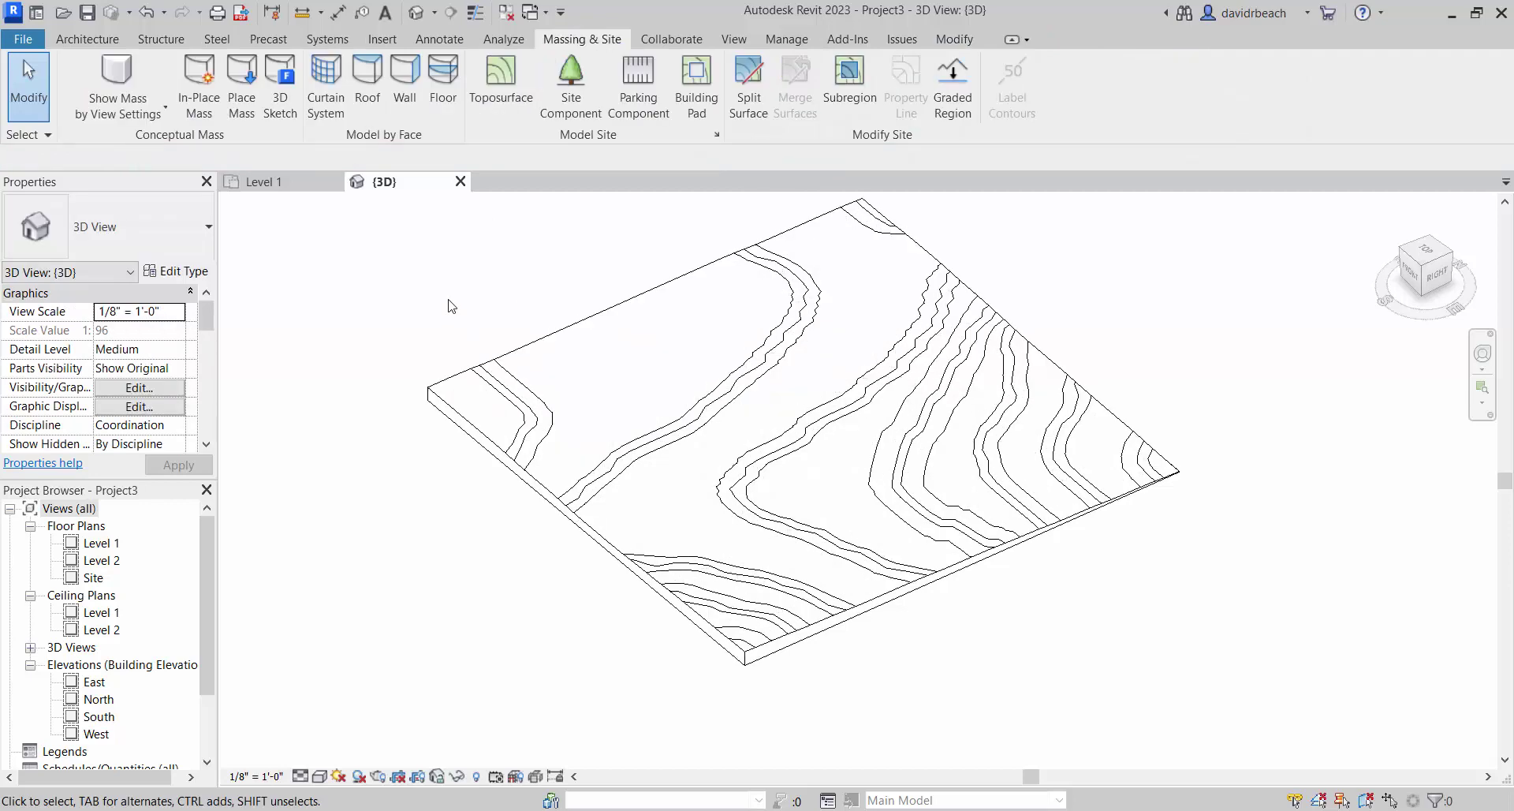
middle_click_drag(963, 568, 619, 564, "shift")
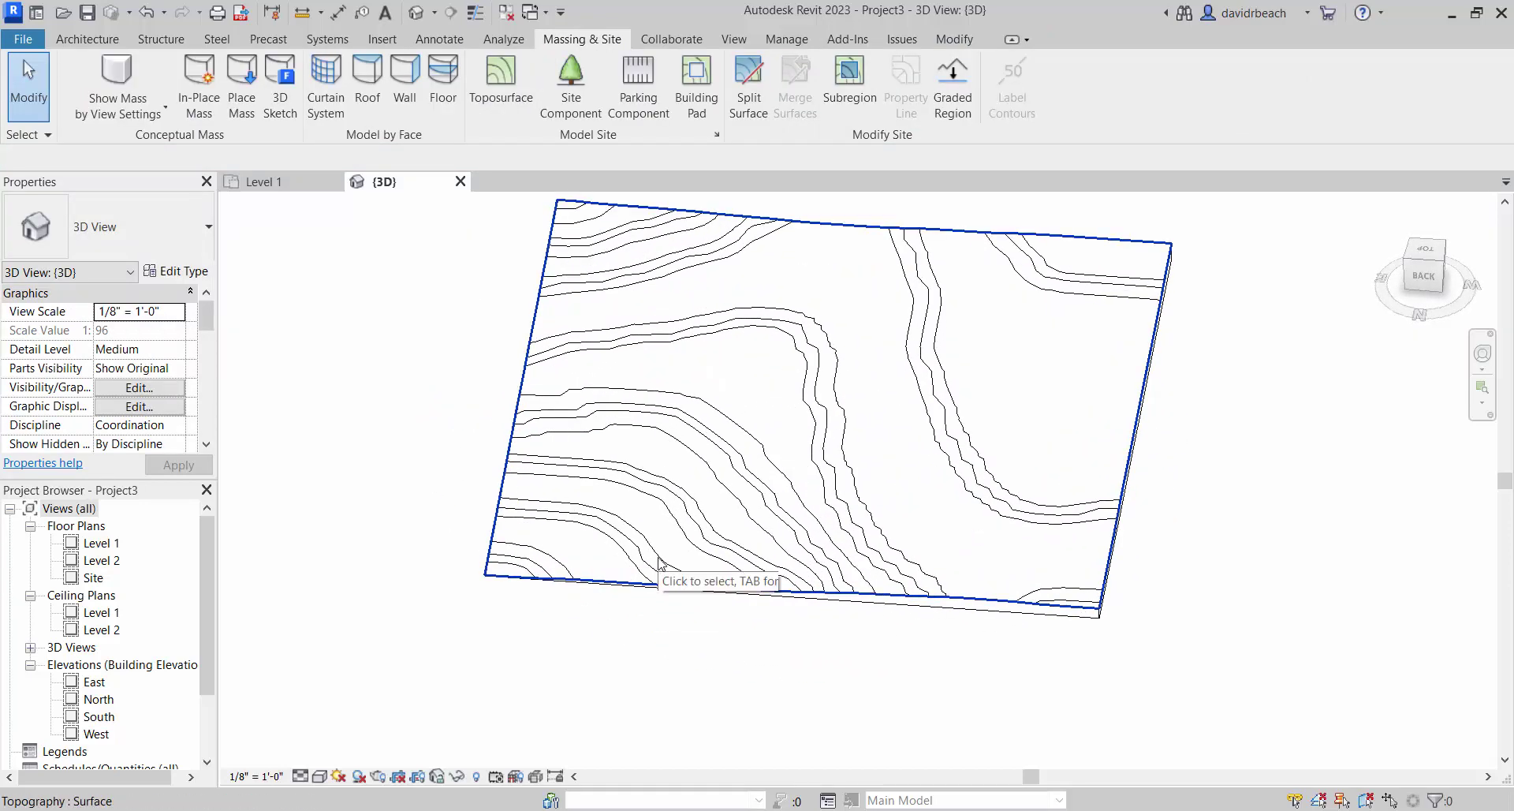
middle_click_drag(513, 677, 939, 659, "shift")
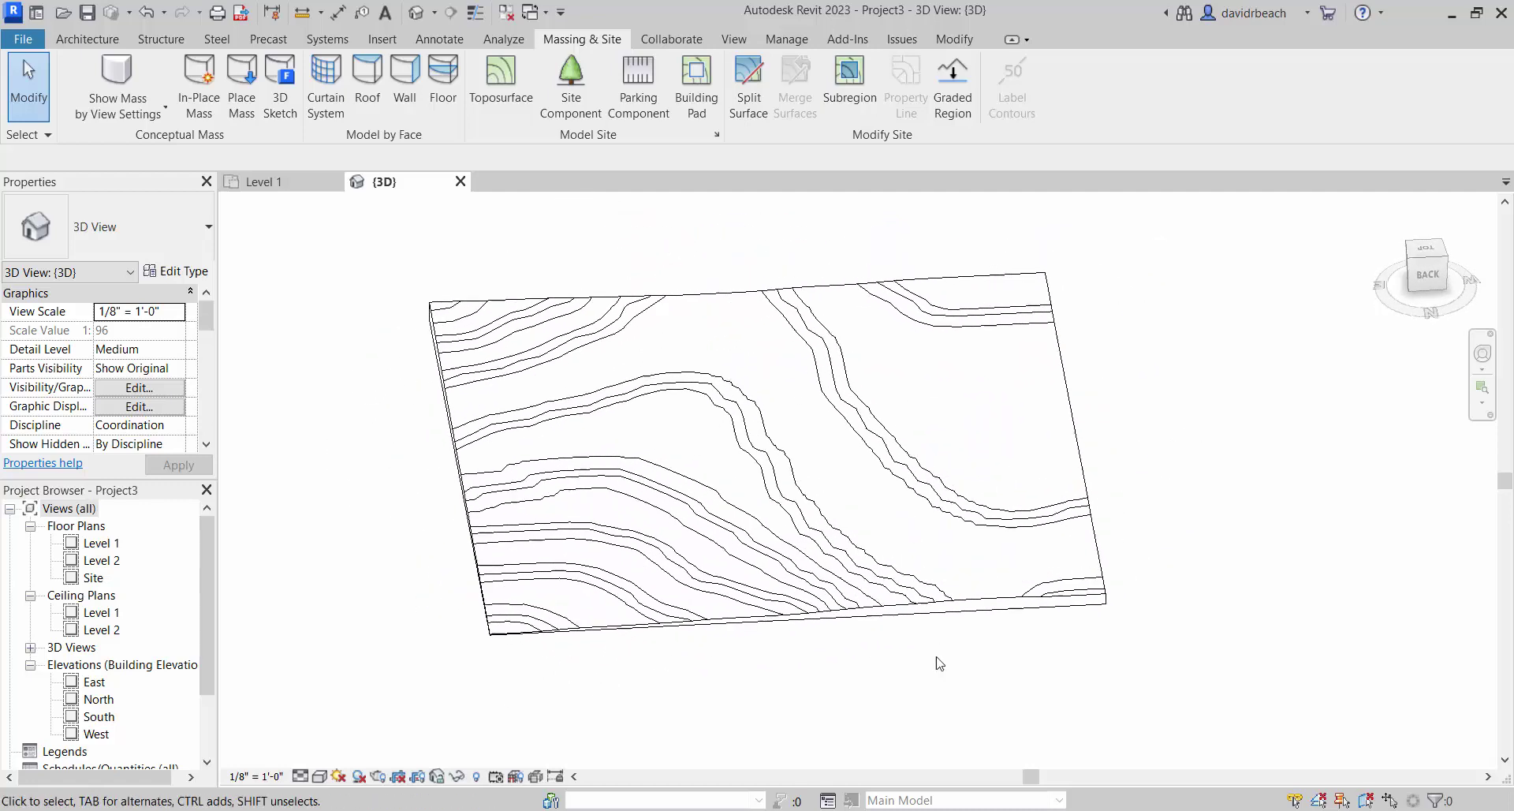
Select the imported Jubilee Site.axm and inspect it from a low, nearly edge-on angle
left_click(1026, 611)
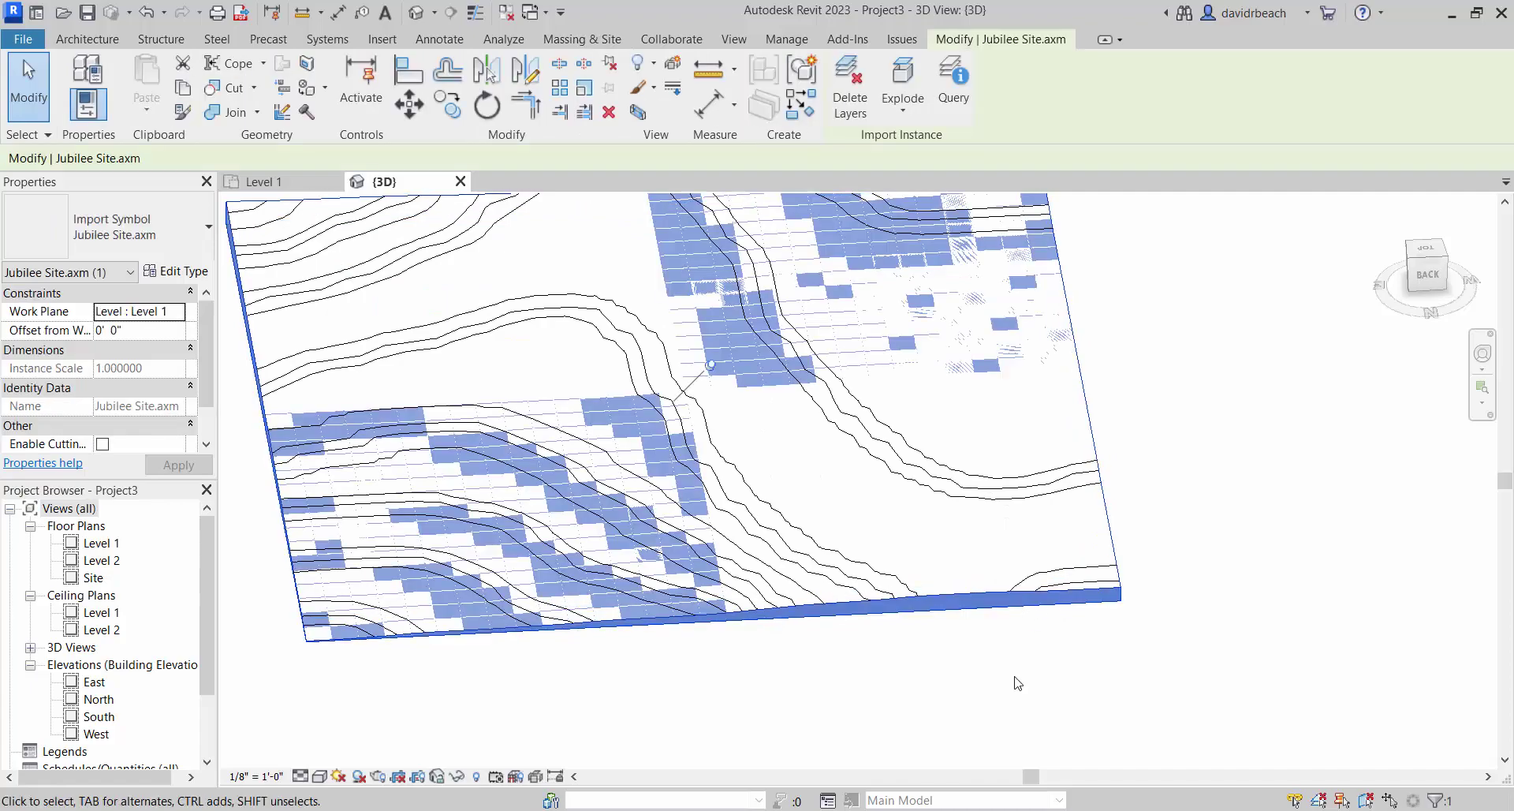
middle_click_drag(955, 691, 1167, 657, "shift")
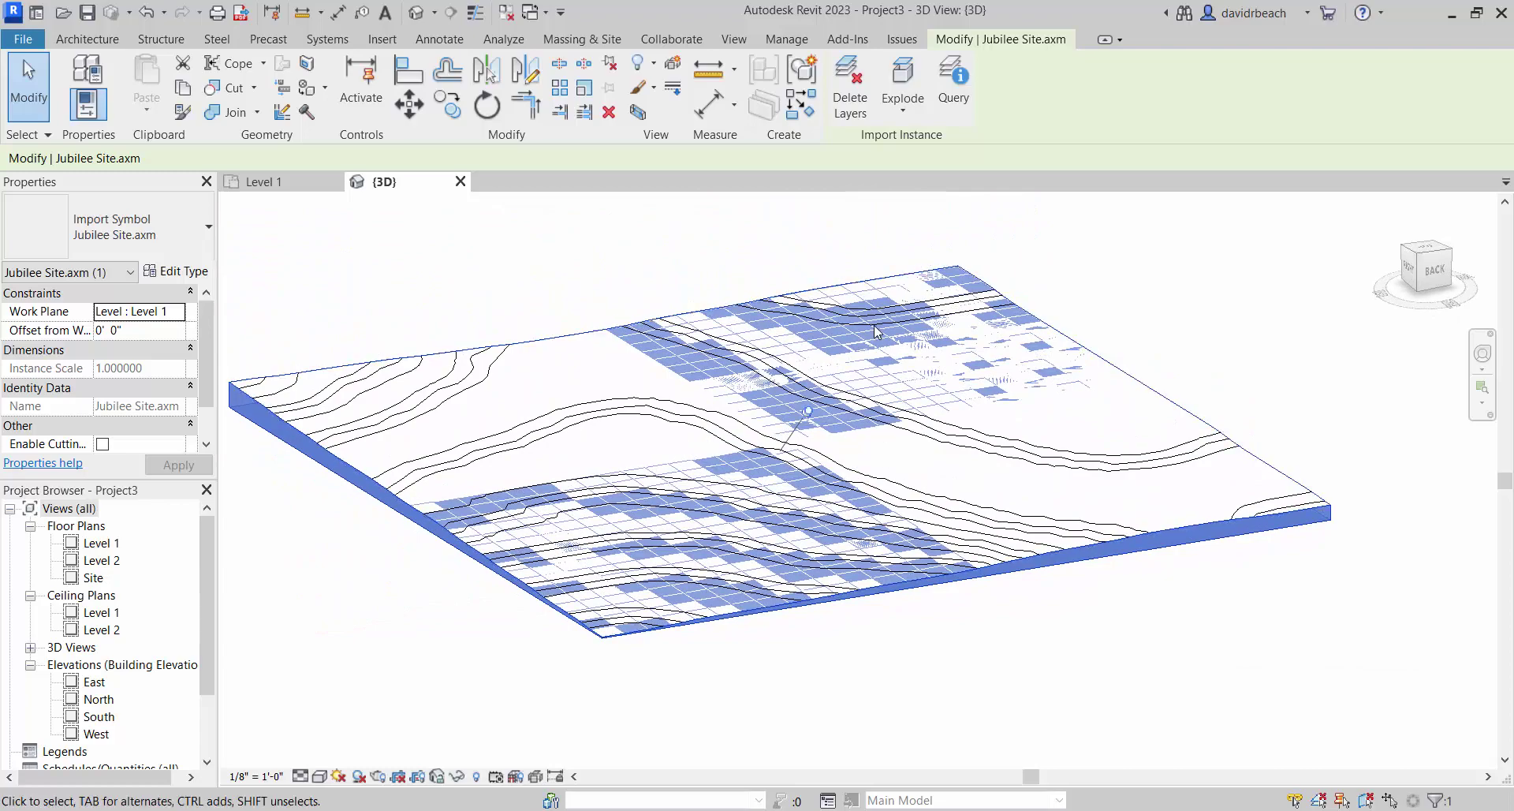
scroll(875, 331, "up", 5)
scroll(1170, 730, "down", 5)
middle_click_drag(1170, 730, 1161, 683, "shift")
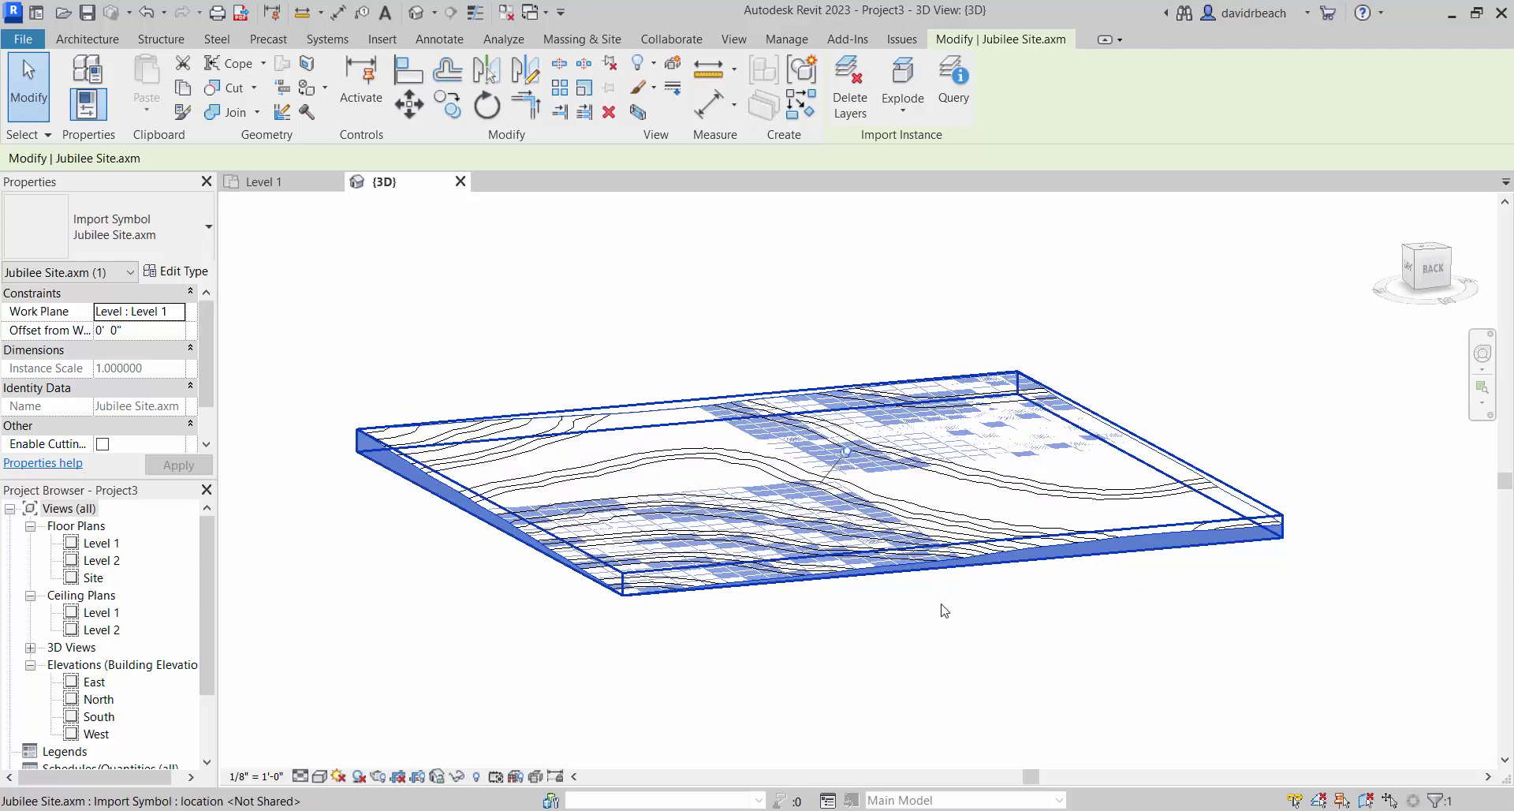
scroll(970, 646, "up", 2)
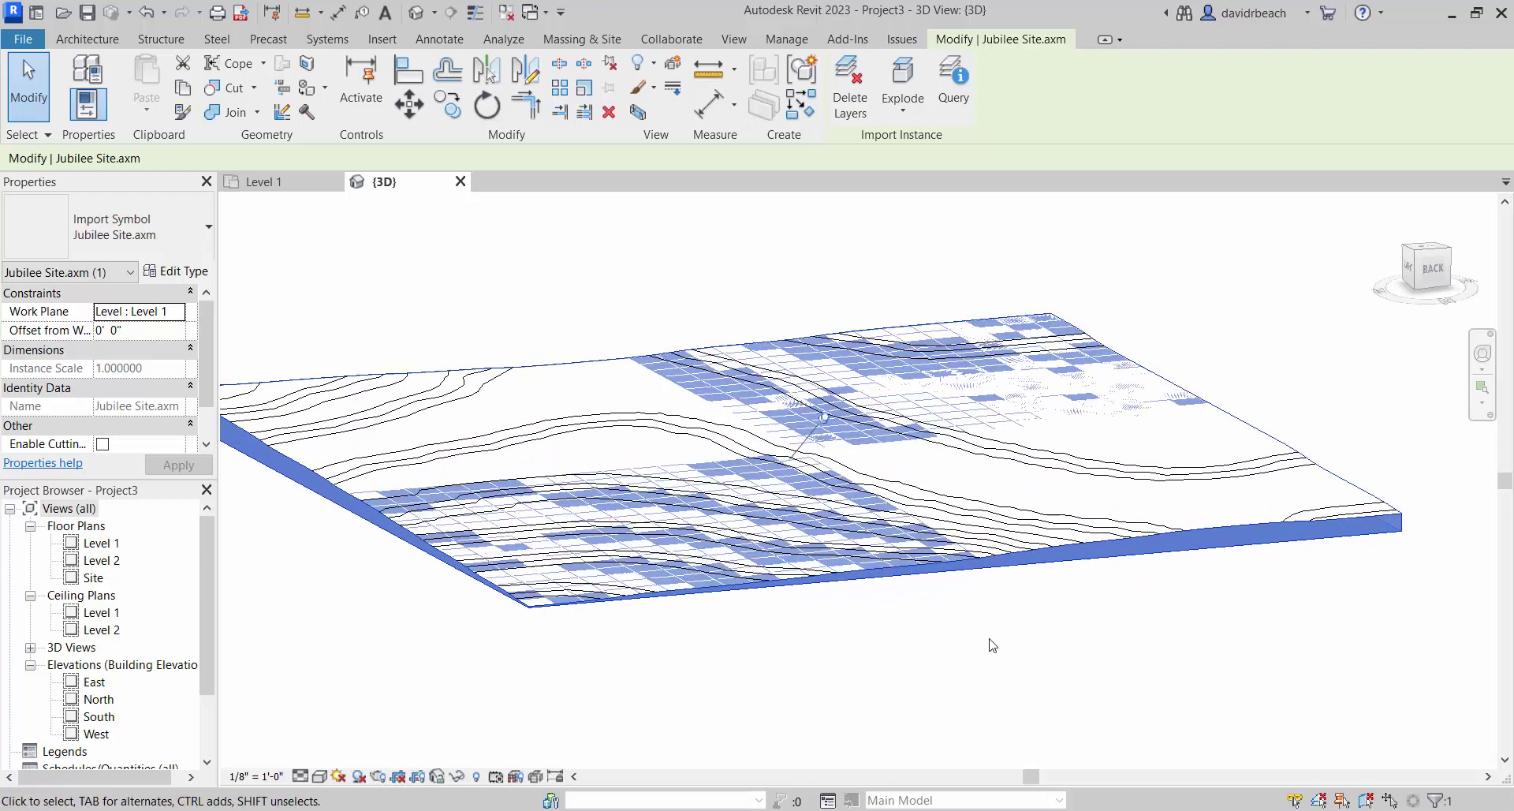
middle_click_drag(1020, 649, 1052, 679, "shift")
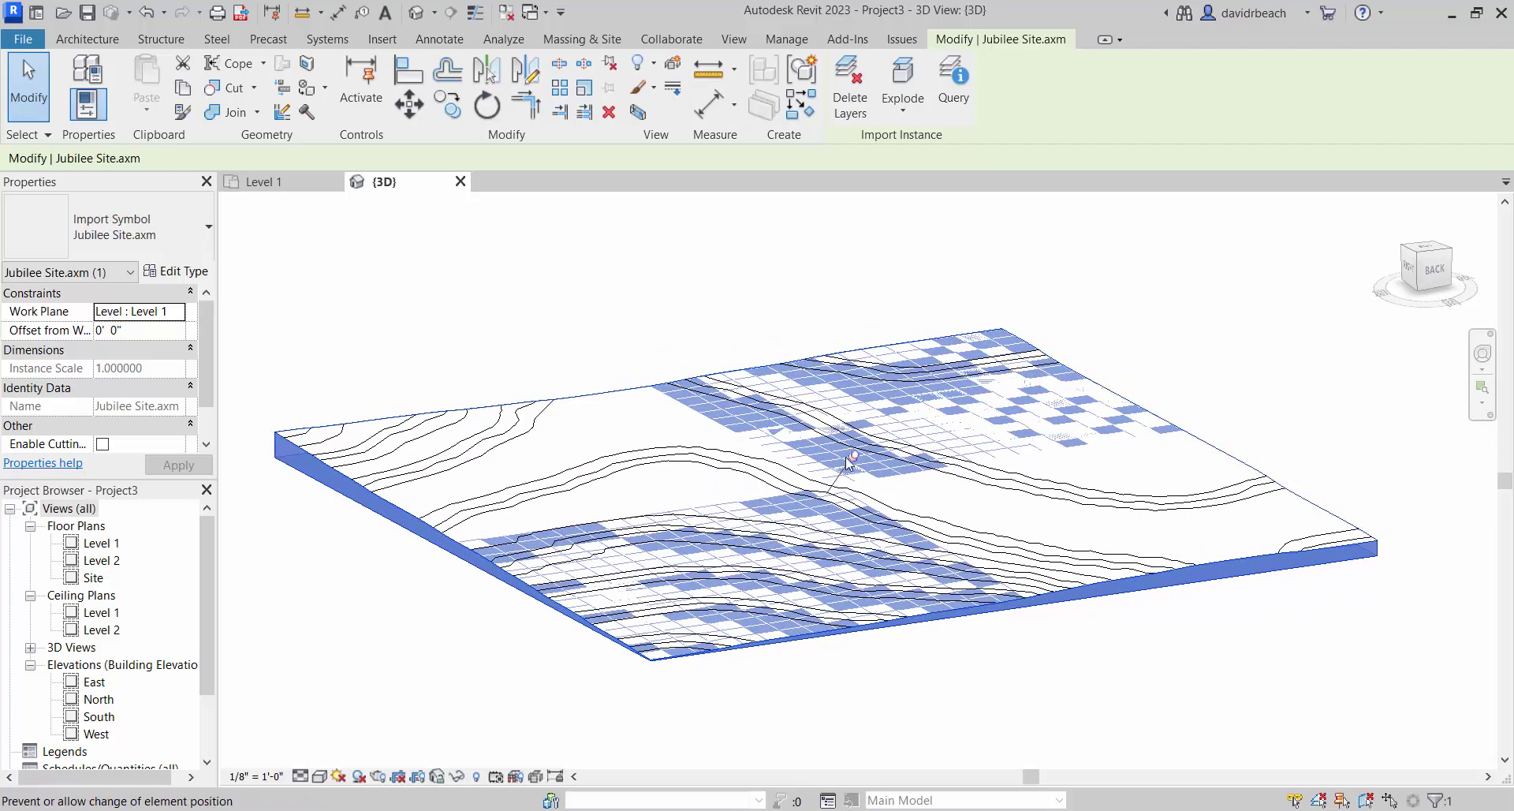
middle_click_drag(681, 292, 725, 284)
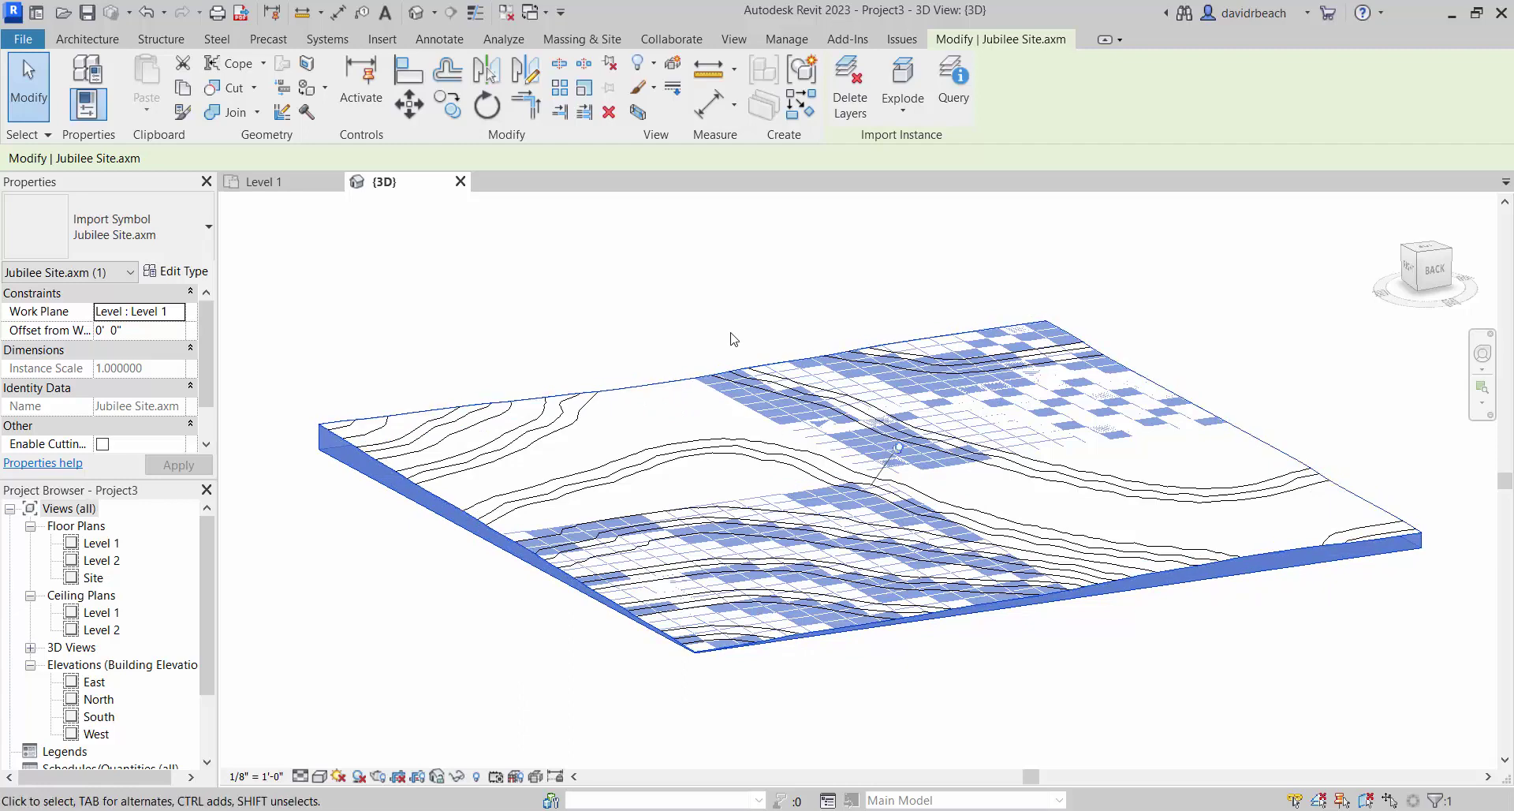
Unpin the Jubilee Site.axm import, deselect it, and open the Site floor plan
left_click(899, 448)
left_click(1133, 614)
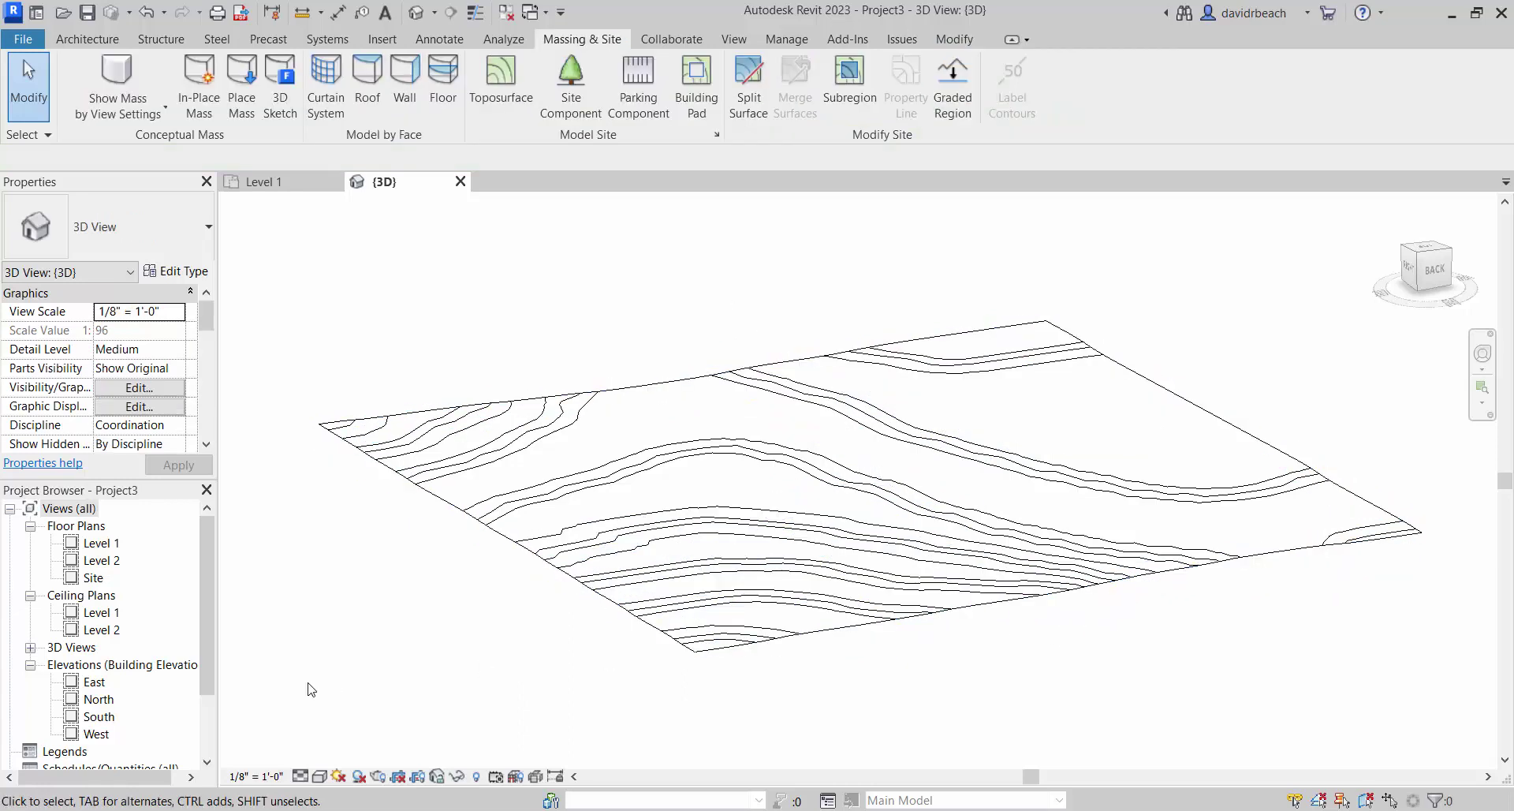
double_click(88, 578)
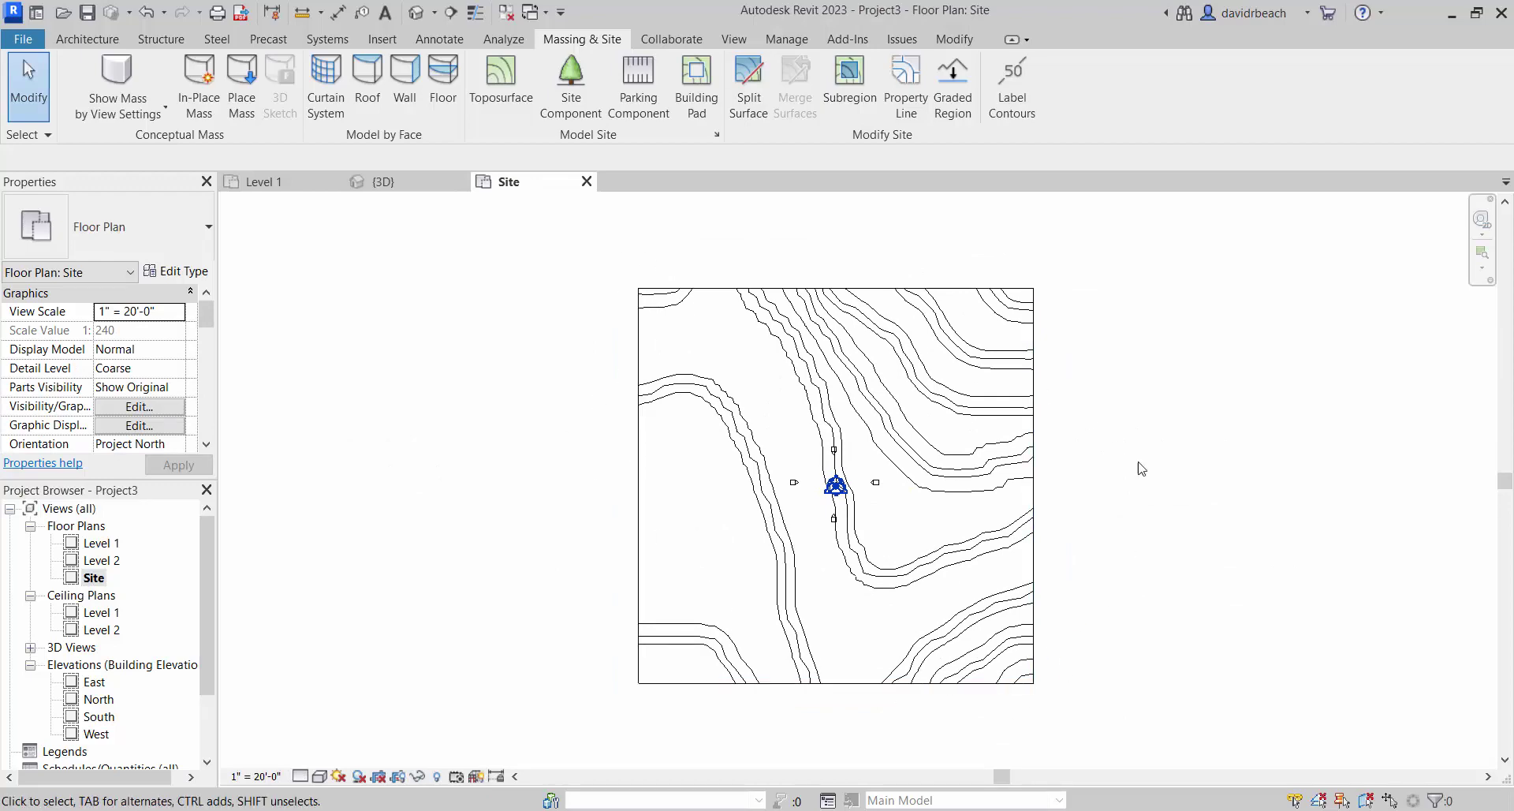
scroll(888, 520, "up", 2)
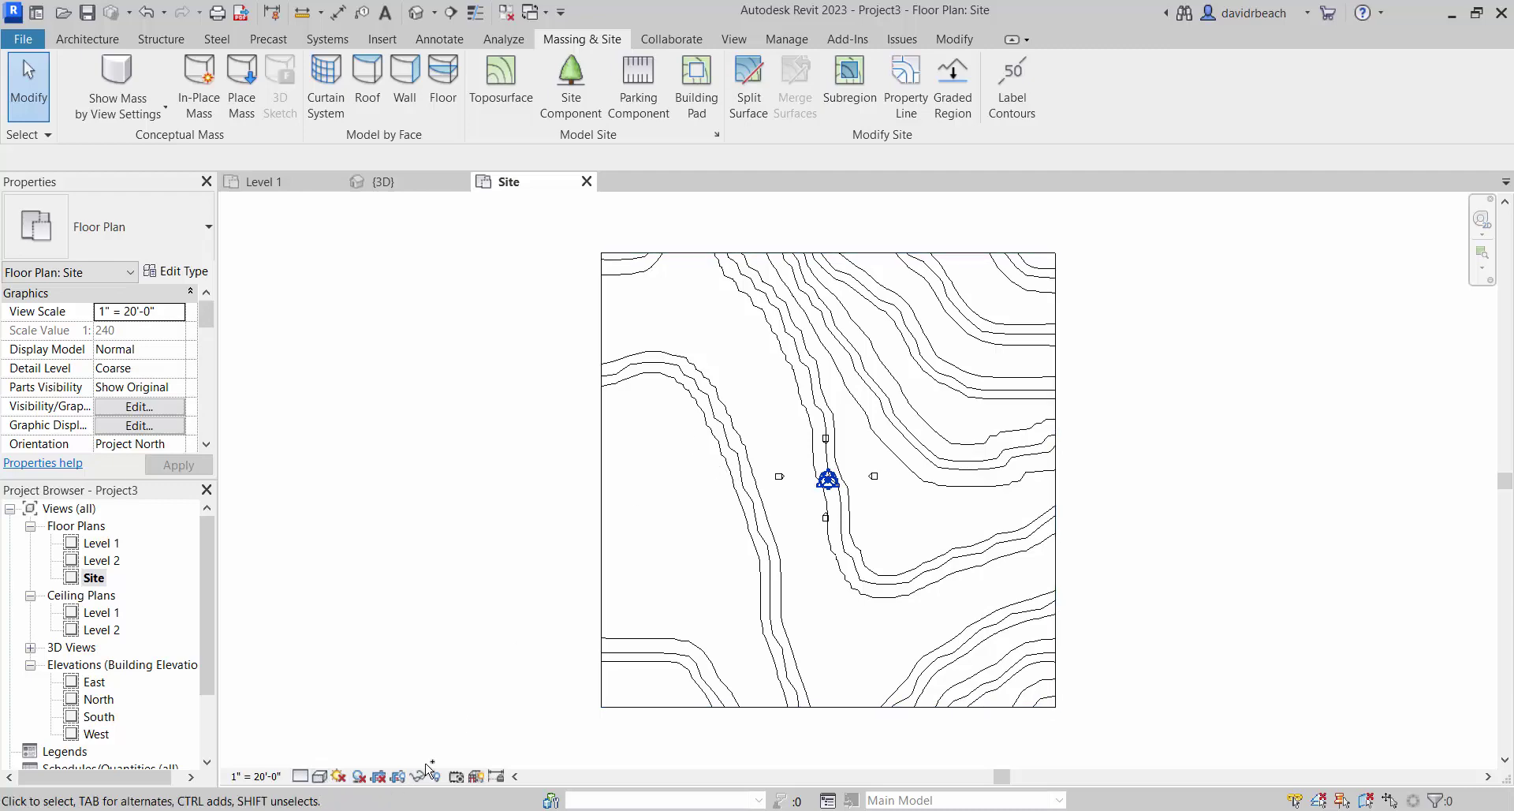
Check the default 3D view, then return to the Site floor plan
left_click(414, 13)
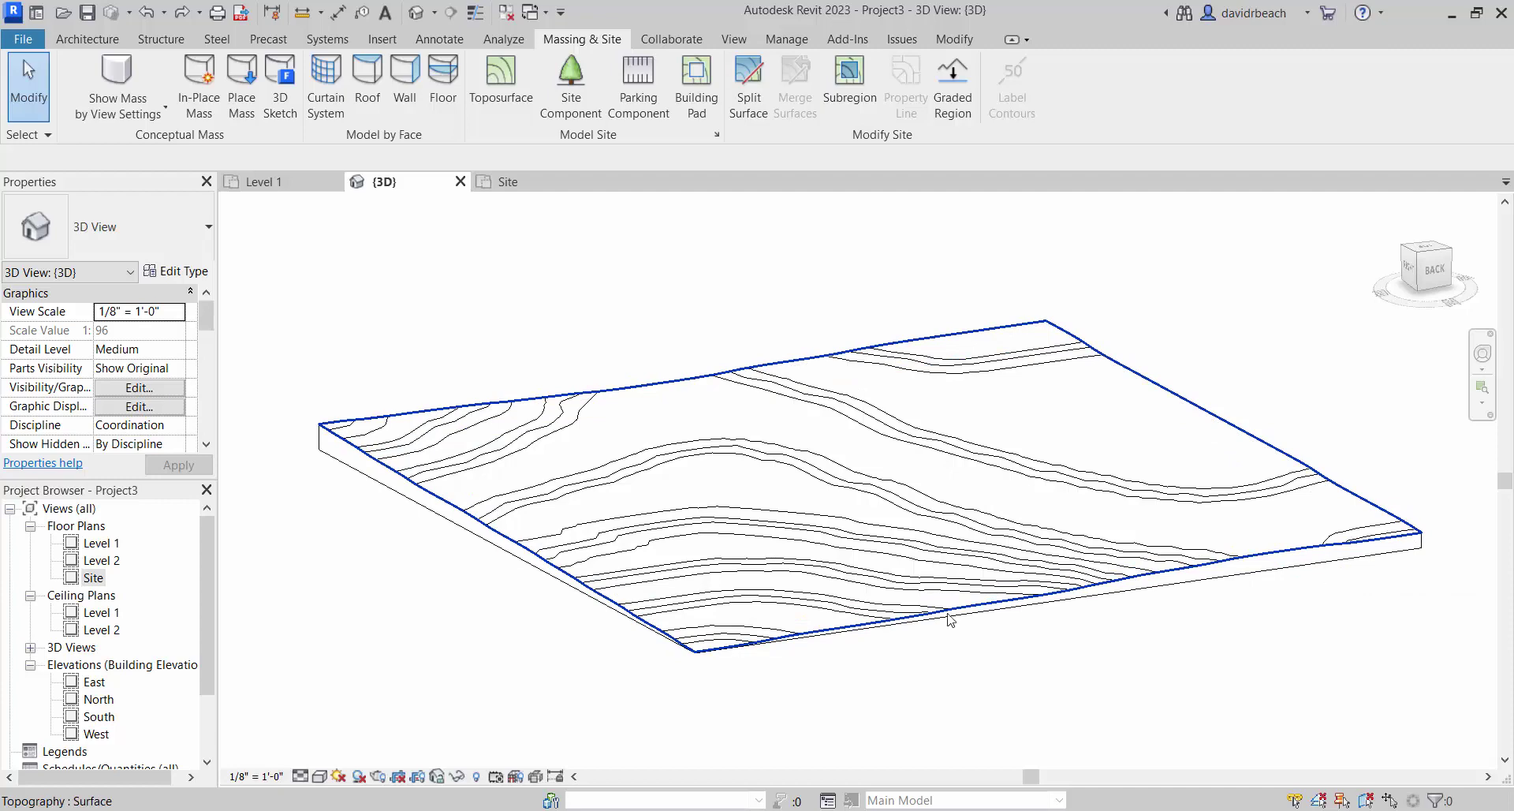
double_click(93, 578)
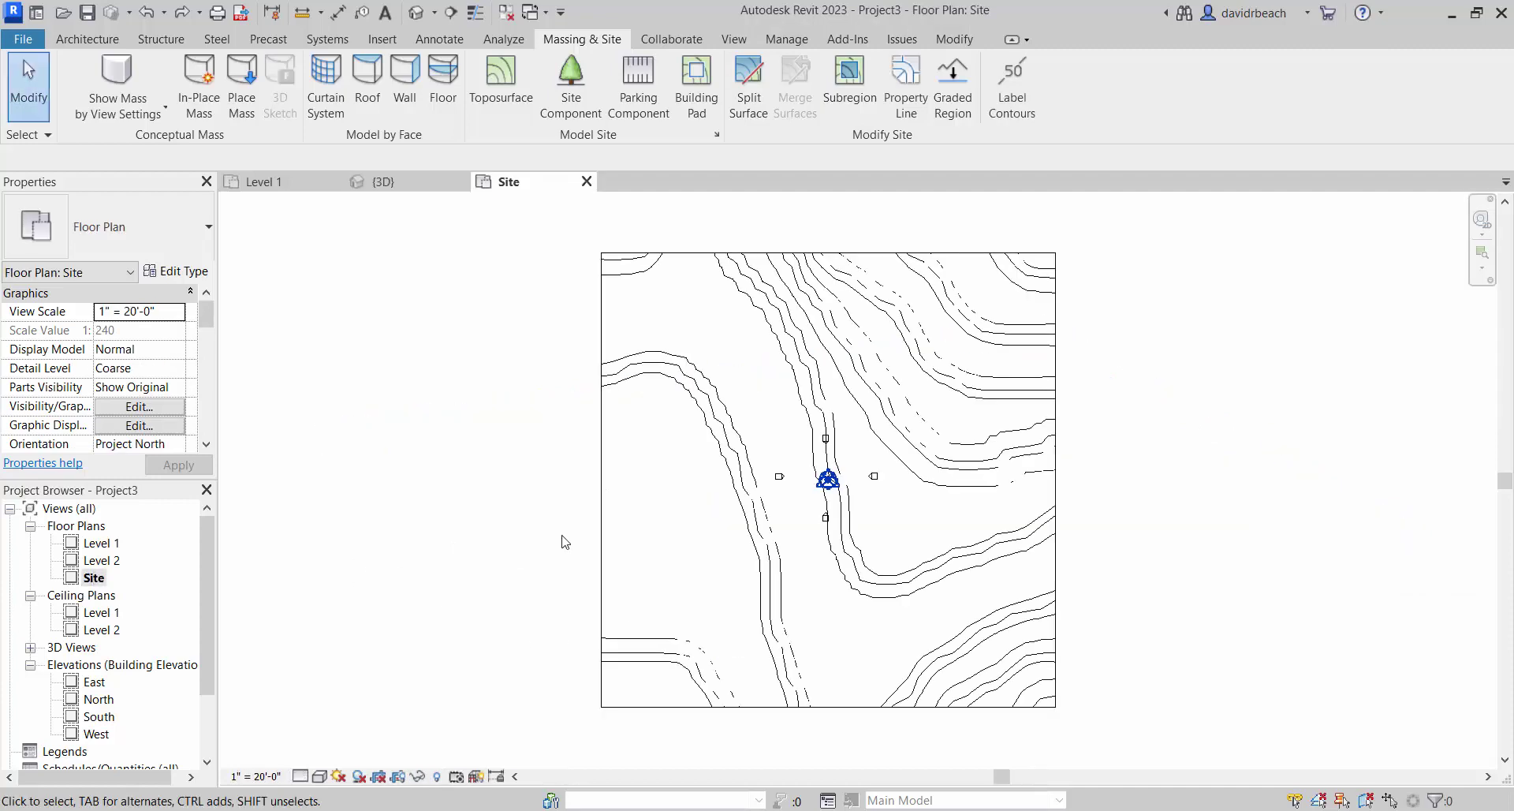
scroll(777, 513, "up", 3)
scroll(777, 514, "down", 6)
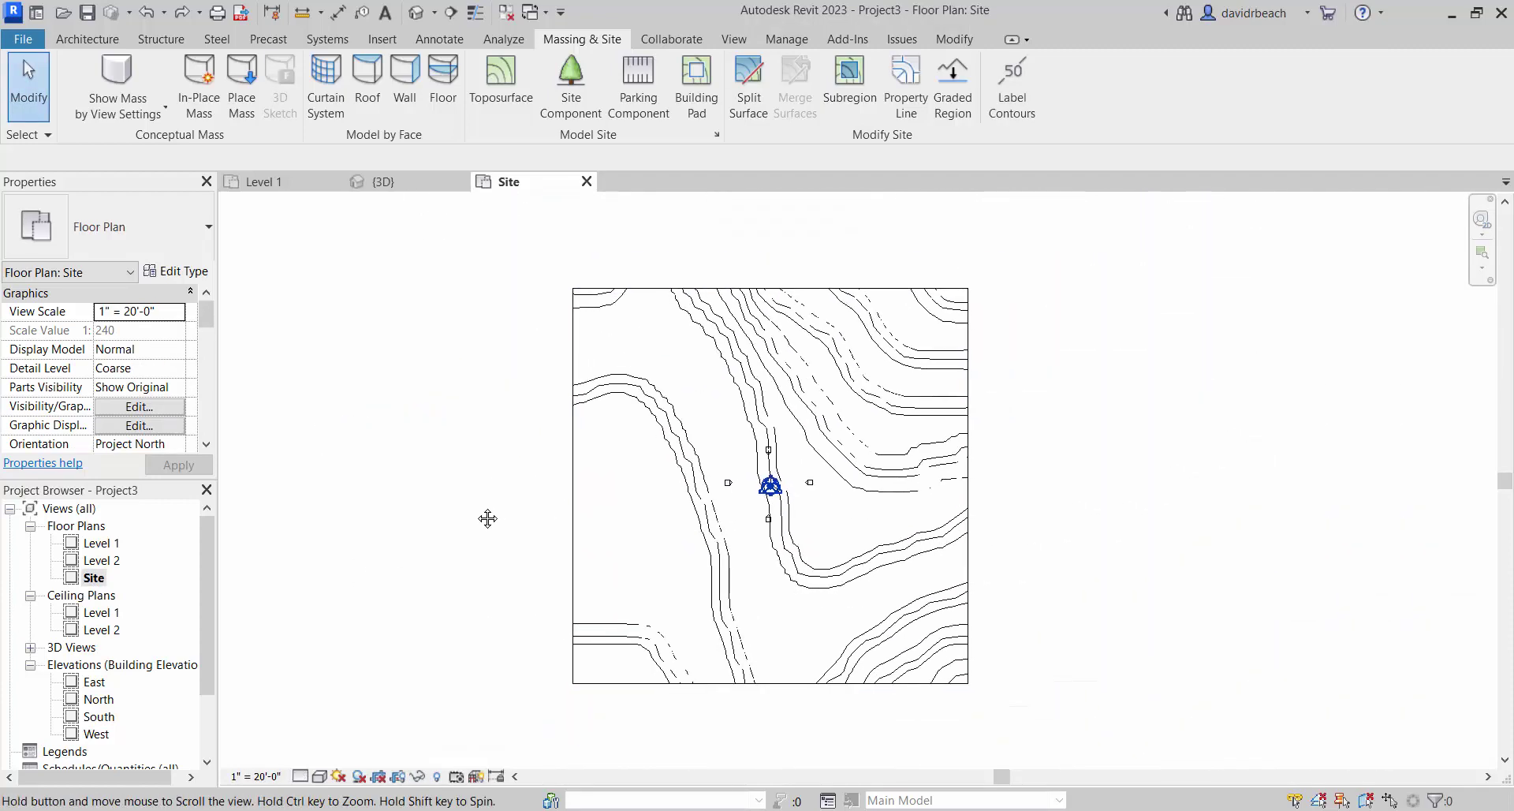
Set the Site plan's visual style to Realistic to show the site texture over the contours
left_click(320, 776)
left_click(371, 756)
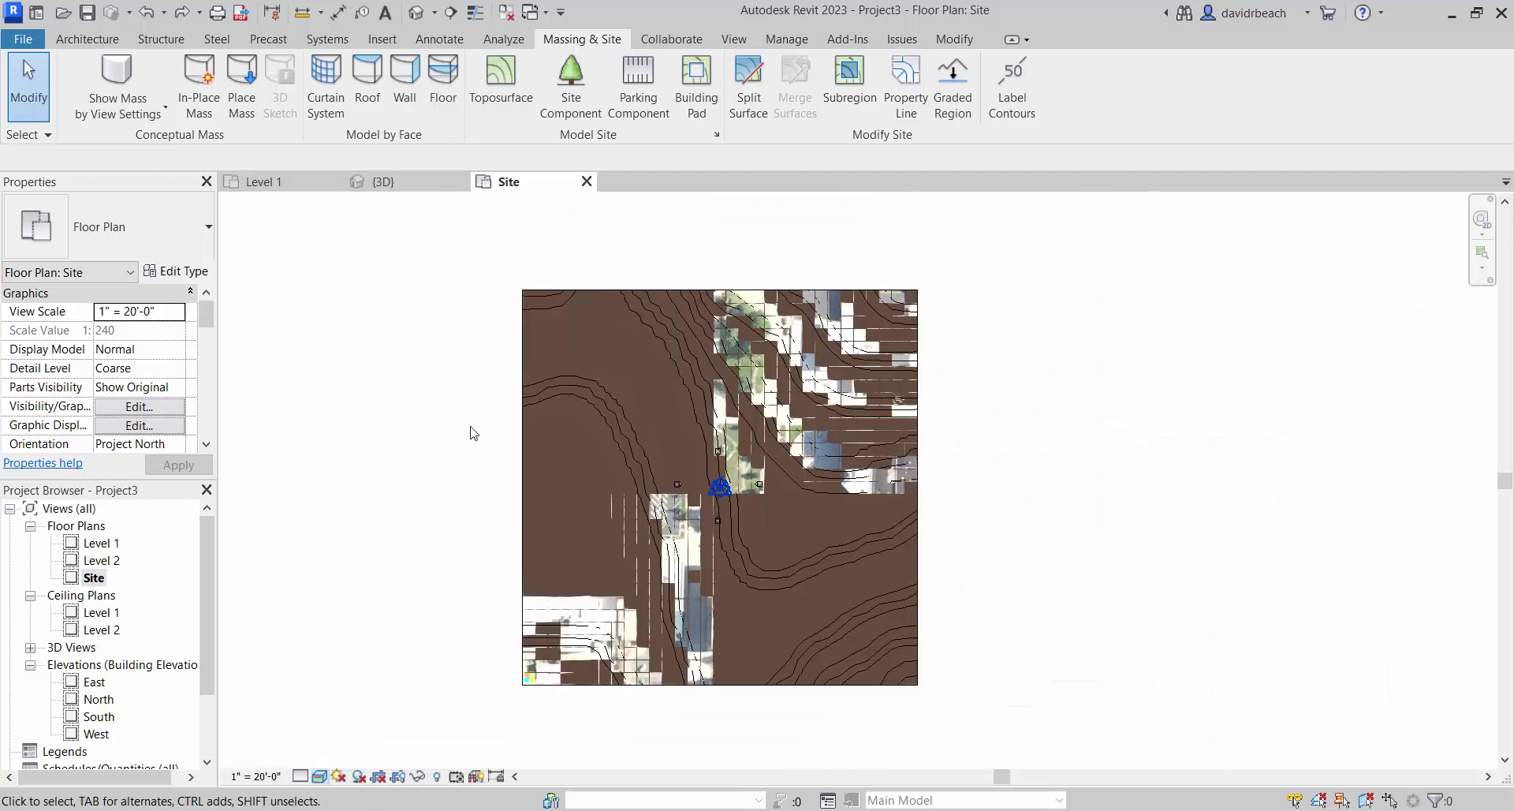
scroll(789, 585, "up", 2)
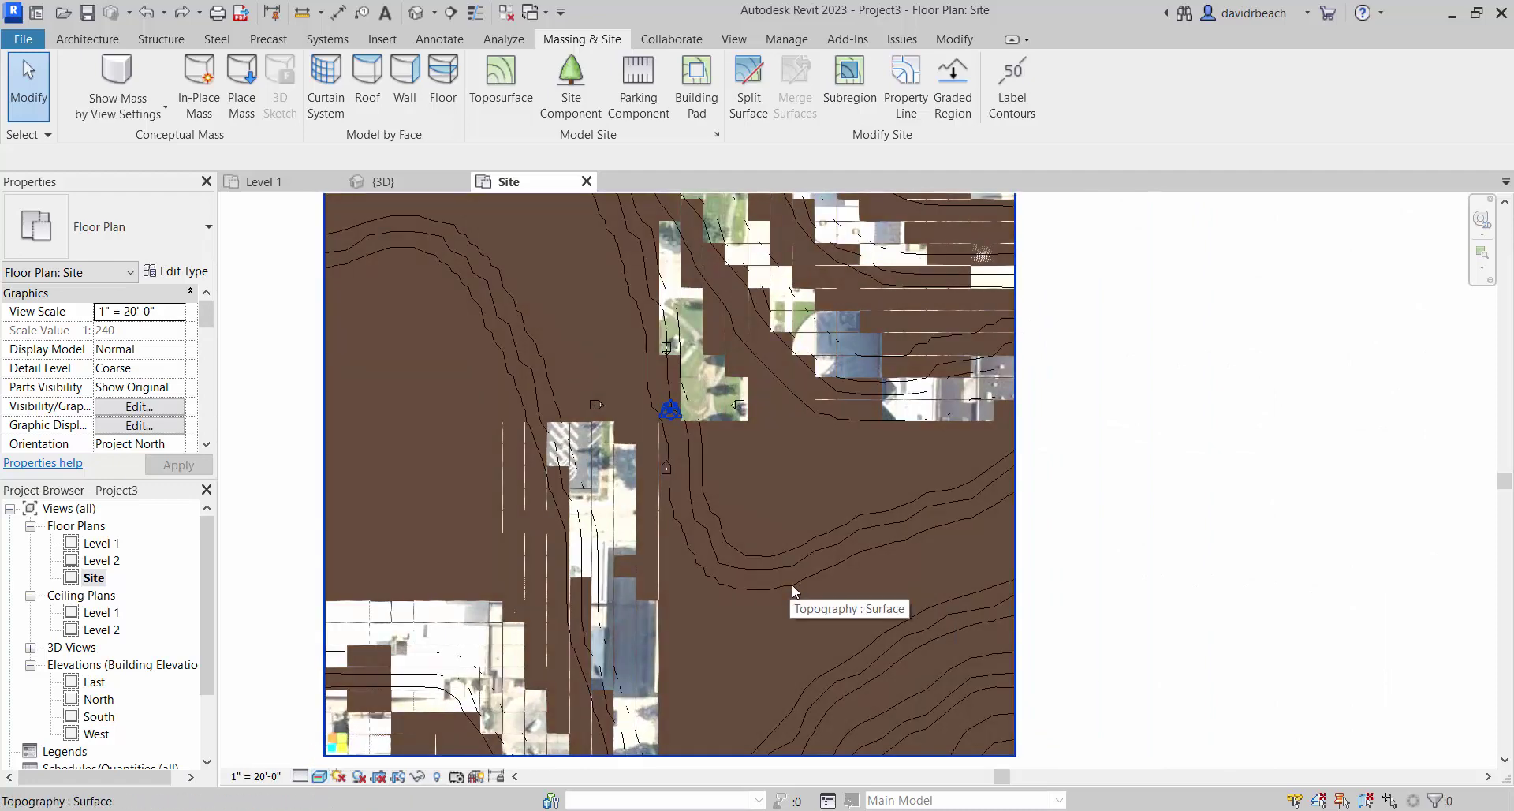
scroll(820, 579, "down", 1)
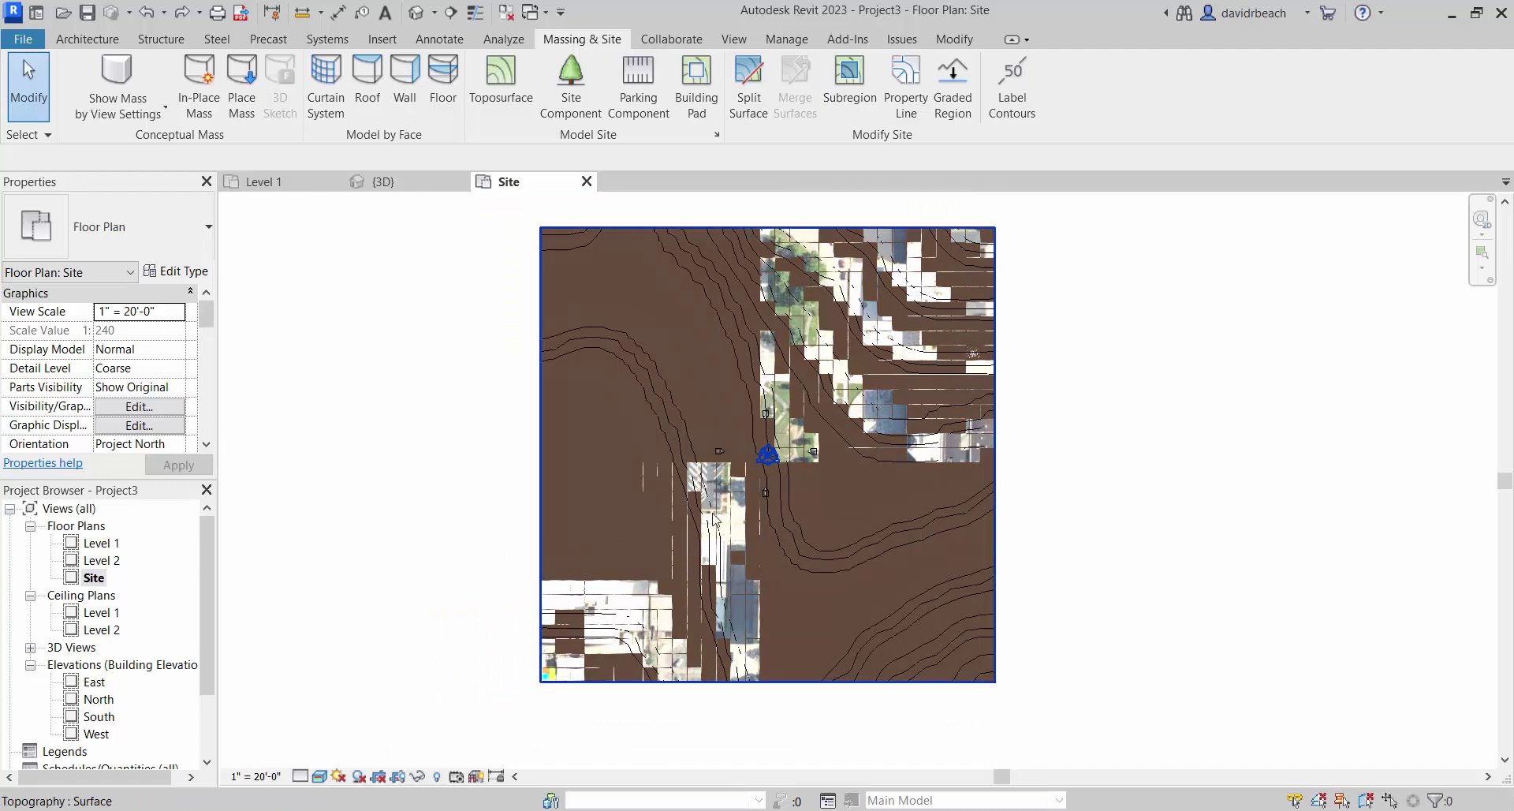
scroll(731, 552, "down", 1)
scroll(879, 494, "up", 1)
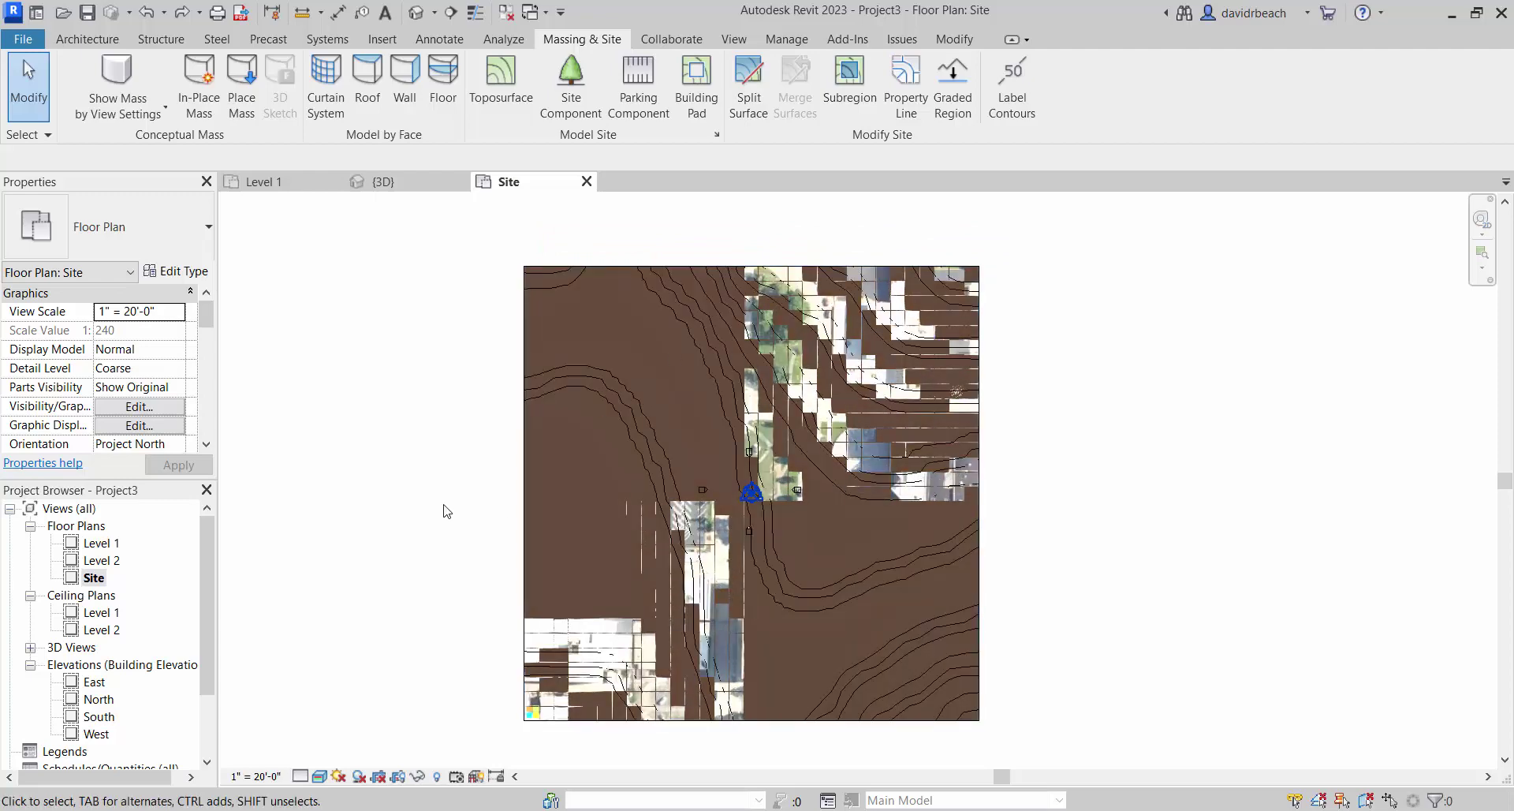
Delete the Jubilee Site.axm import in the default 3D view and reopen the Site plan
left_click(415, 11)
left_click(1373, 560)
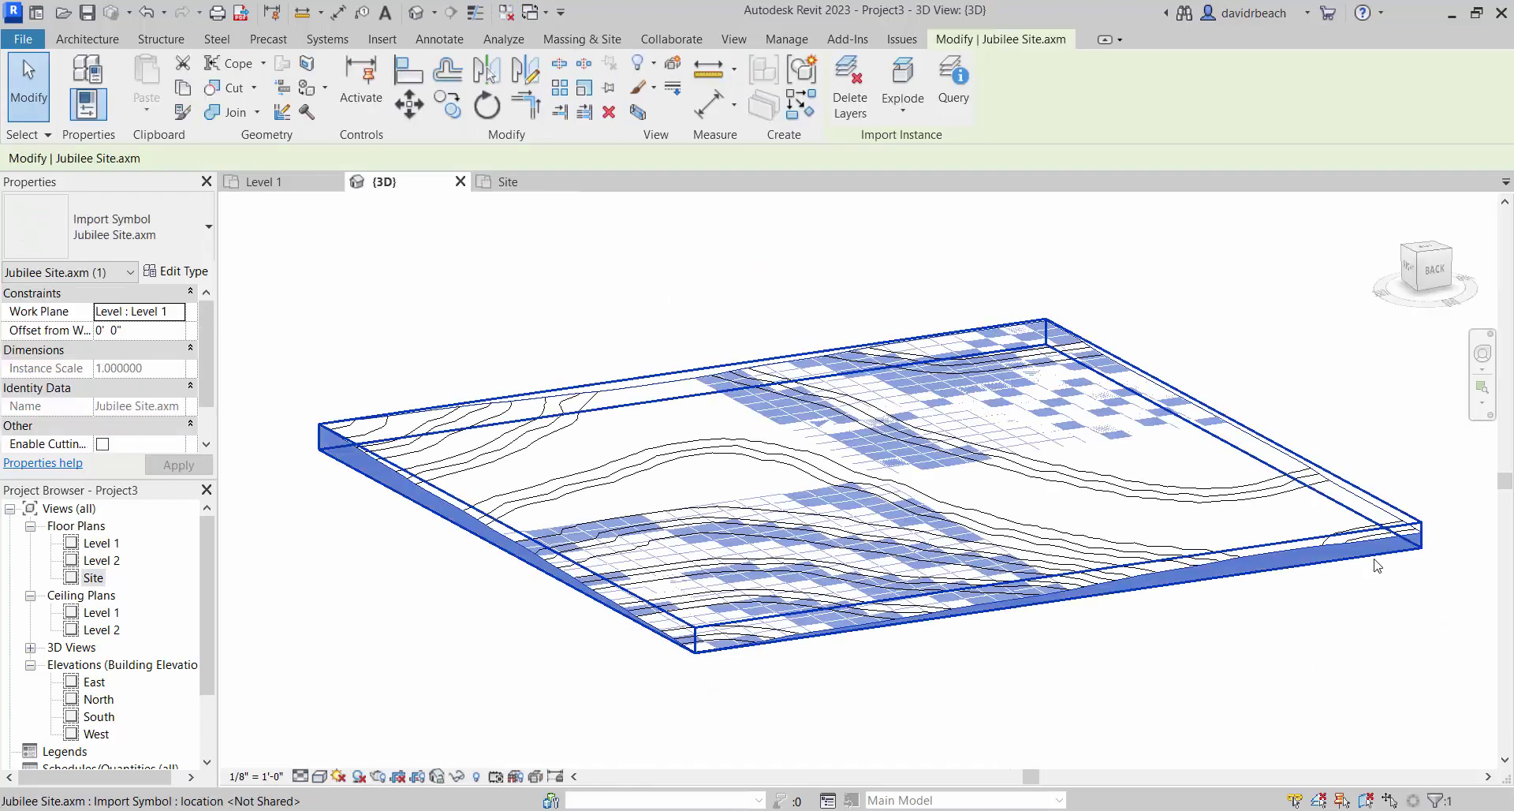
key("Delete")
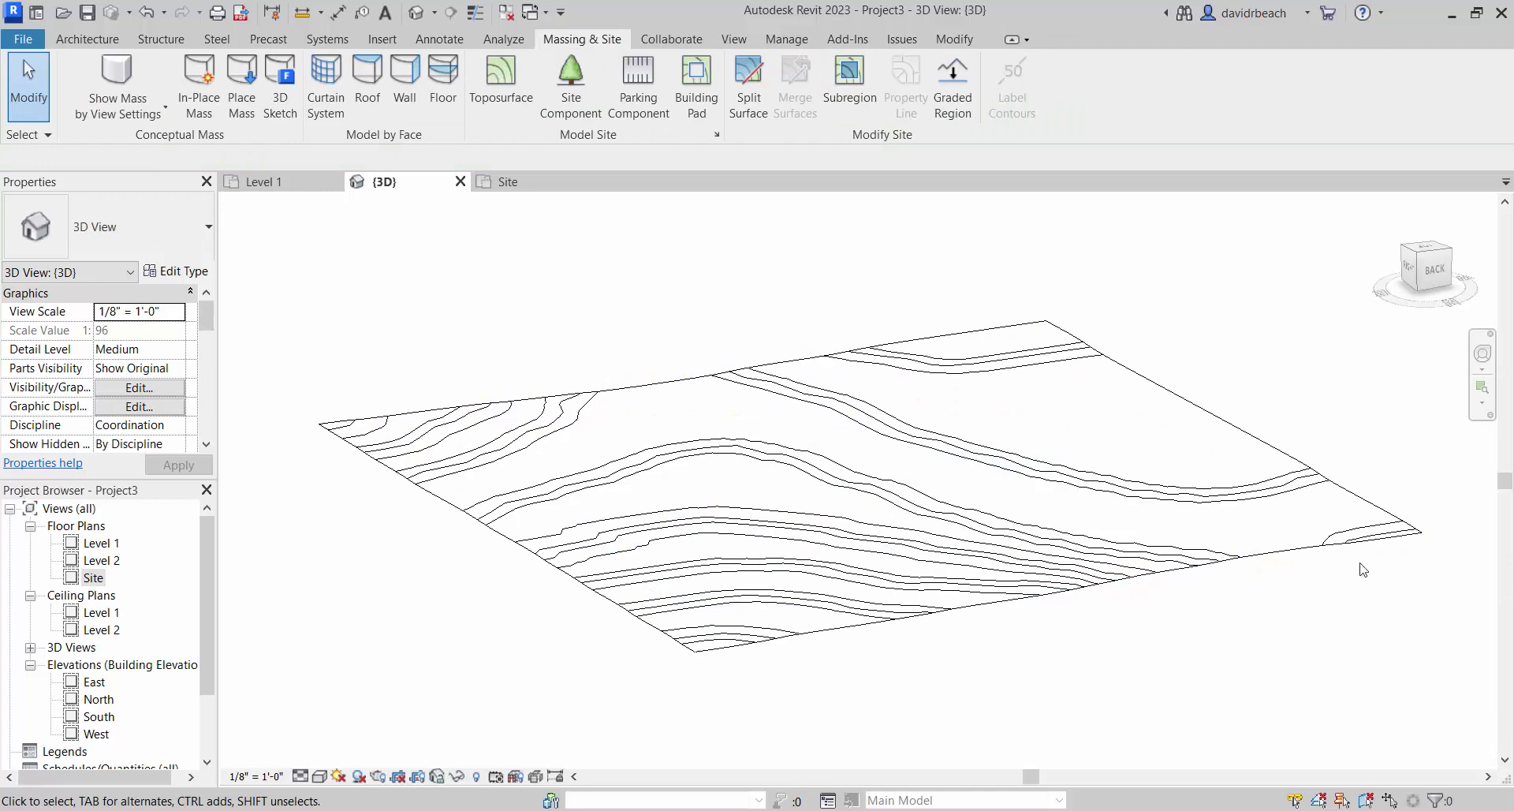
double_click(92, 578)
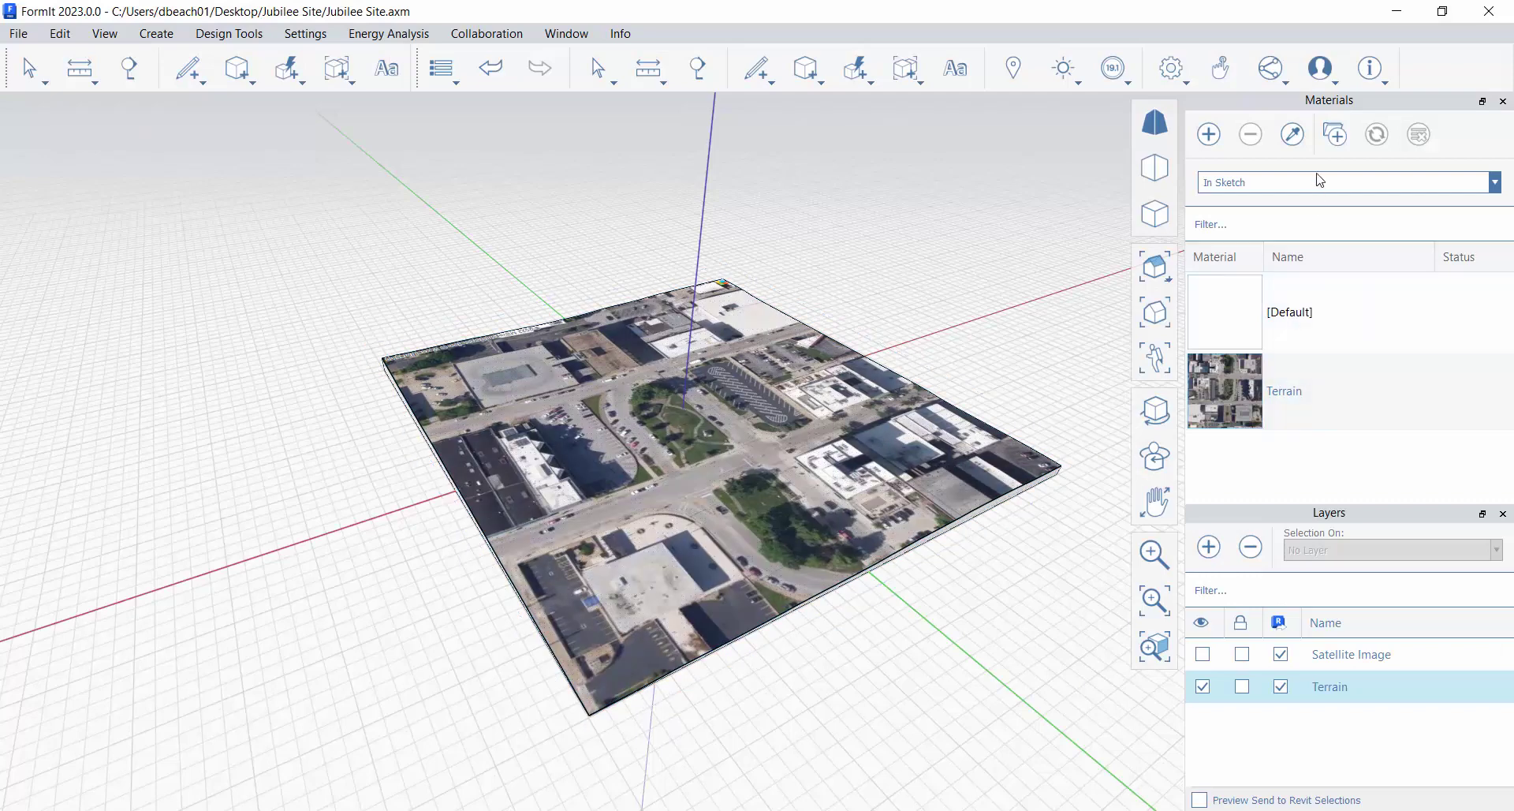
Open FormIt's Terrain material in the Material Editor
left_click(1299, 394)
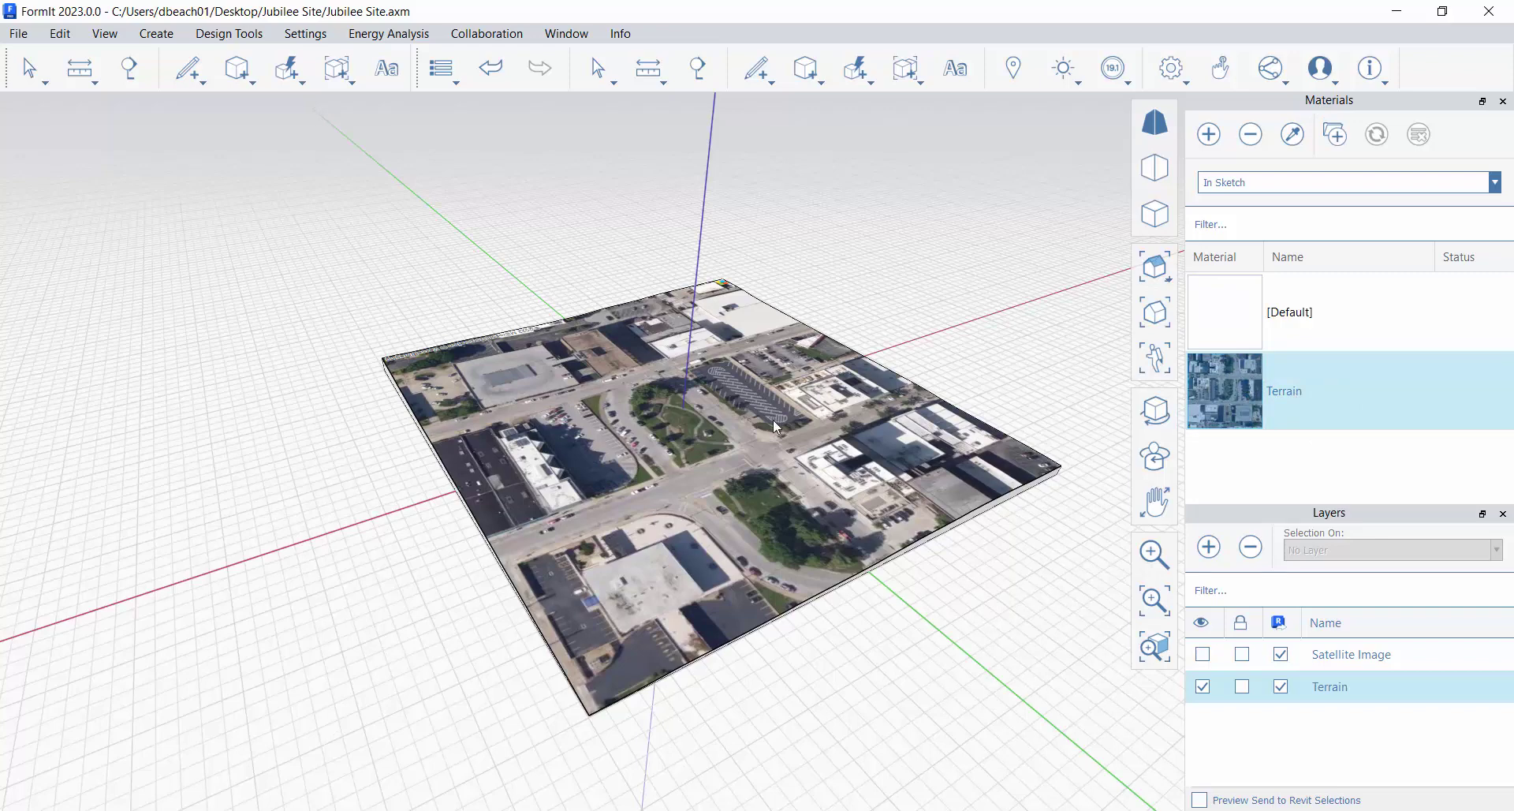
left_click(1345, 400)
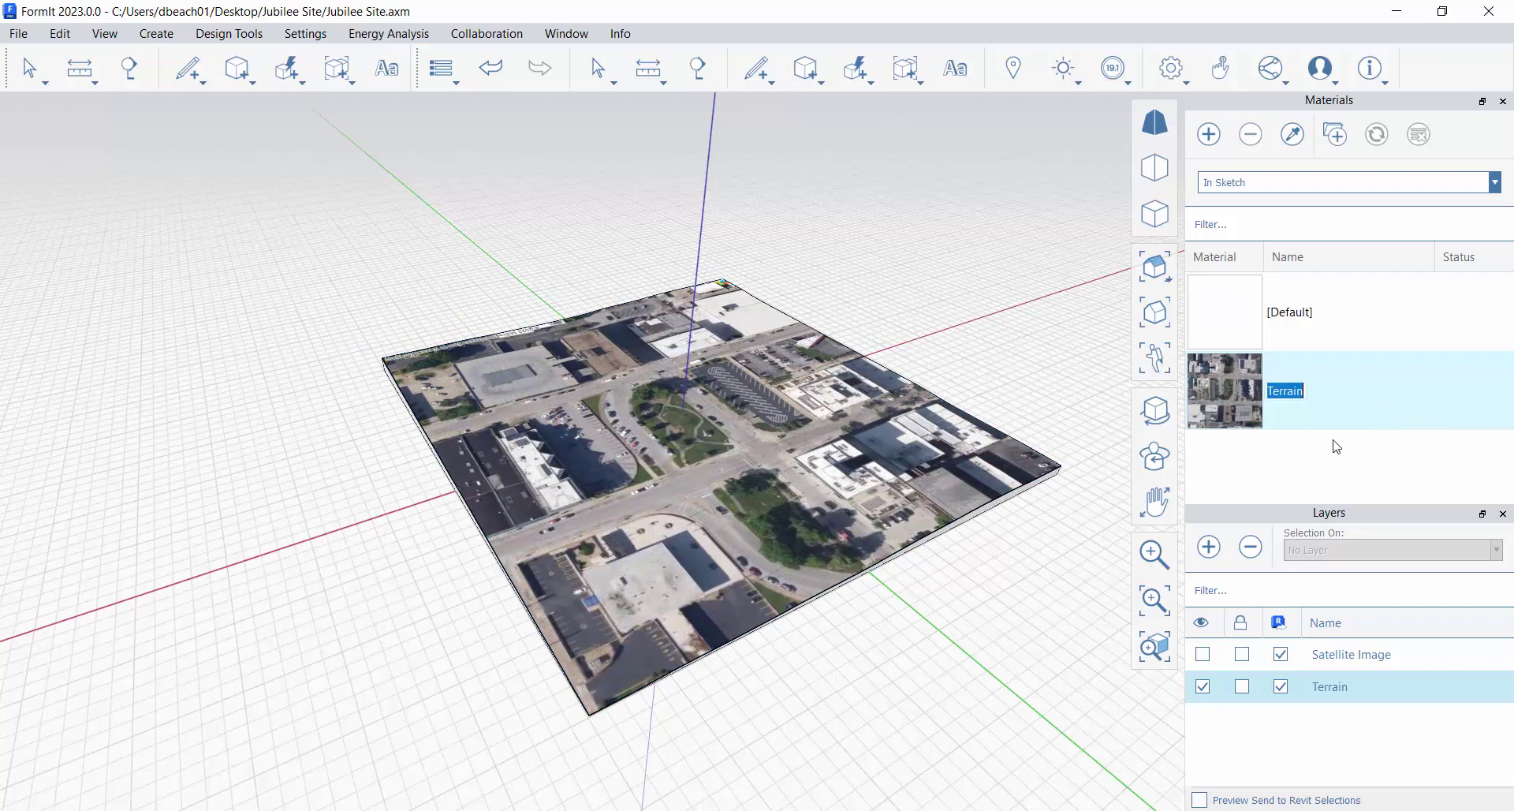
left_click(1345, 402)
right_click(1354, 399)
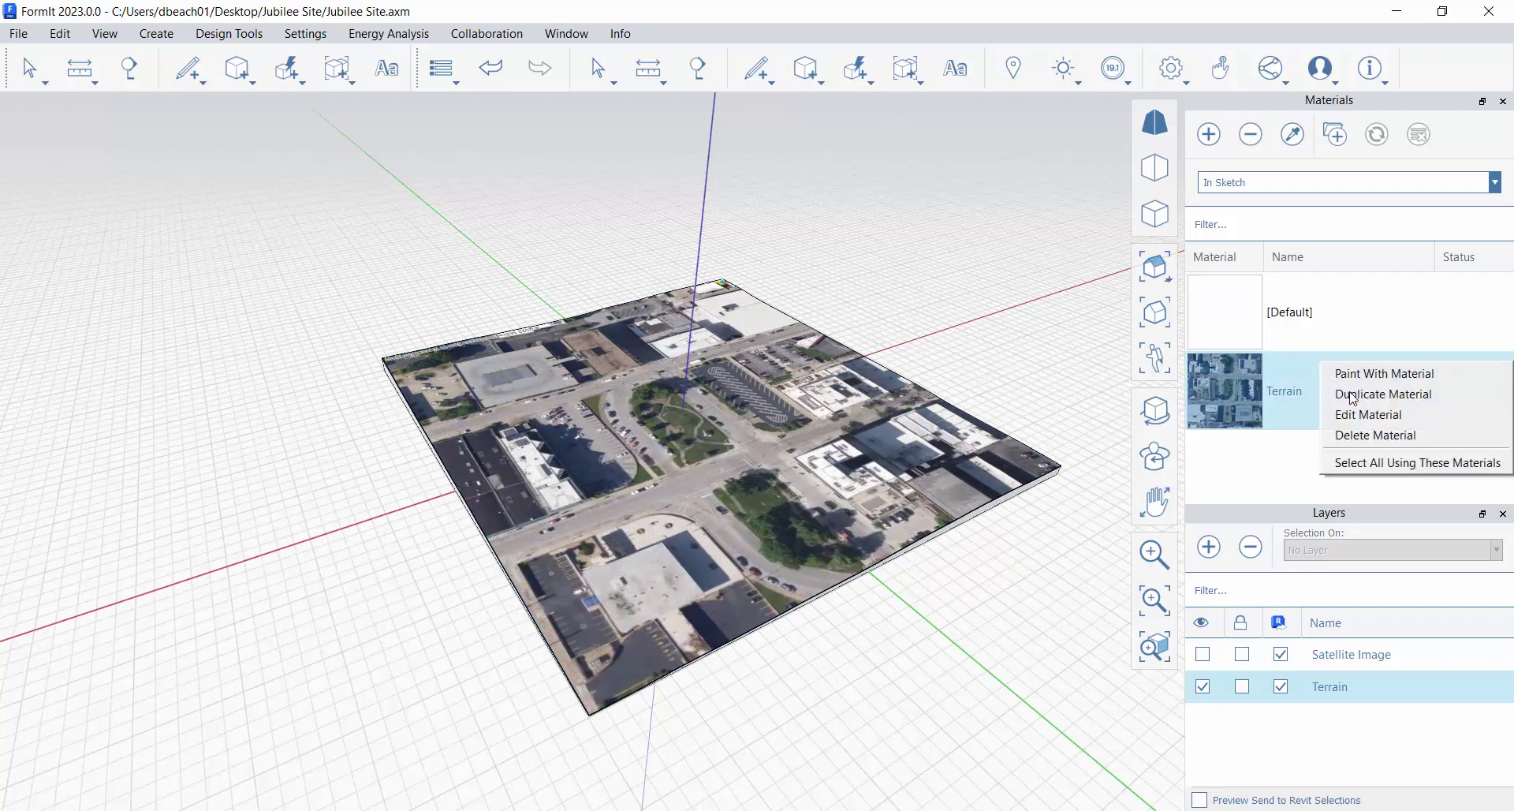
left_click(1382, 423)
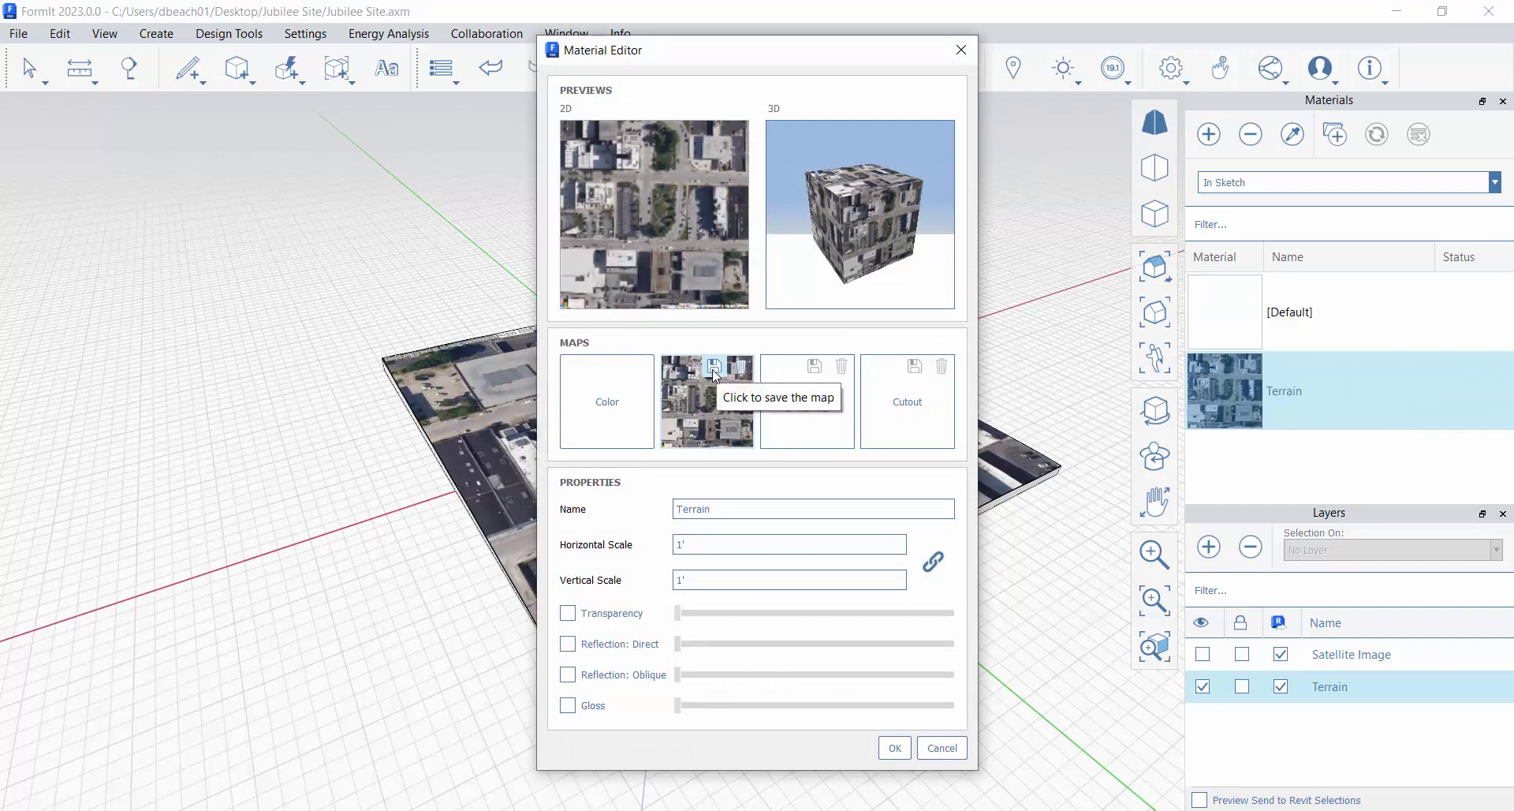
Save the Terrain image map as Terrain-Texture.png in Jubilee Site, overwriting the existing file
left_click(714, 368)
left_click(785, 229)
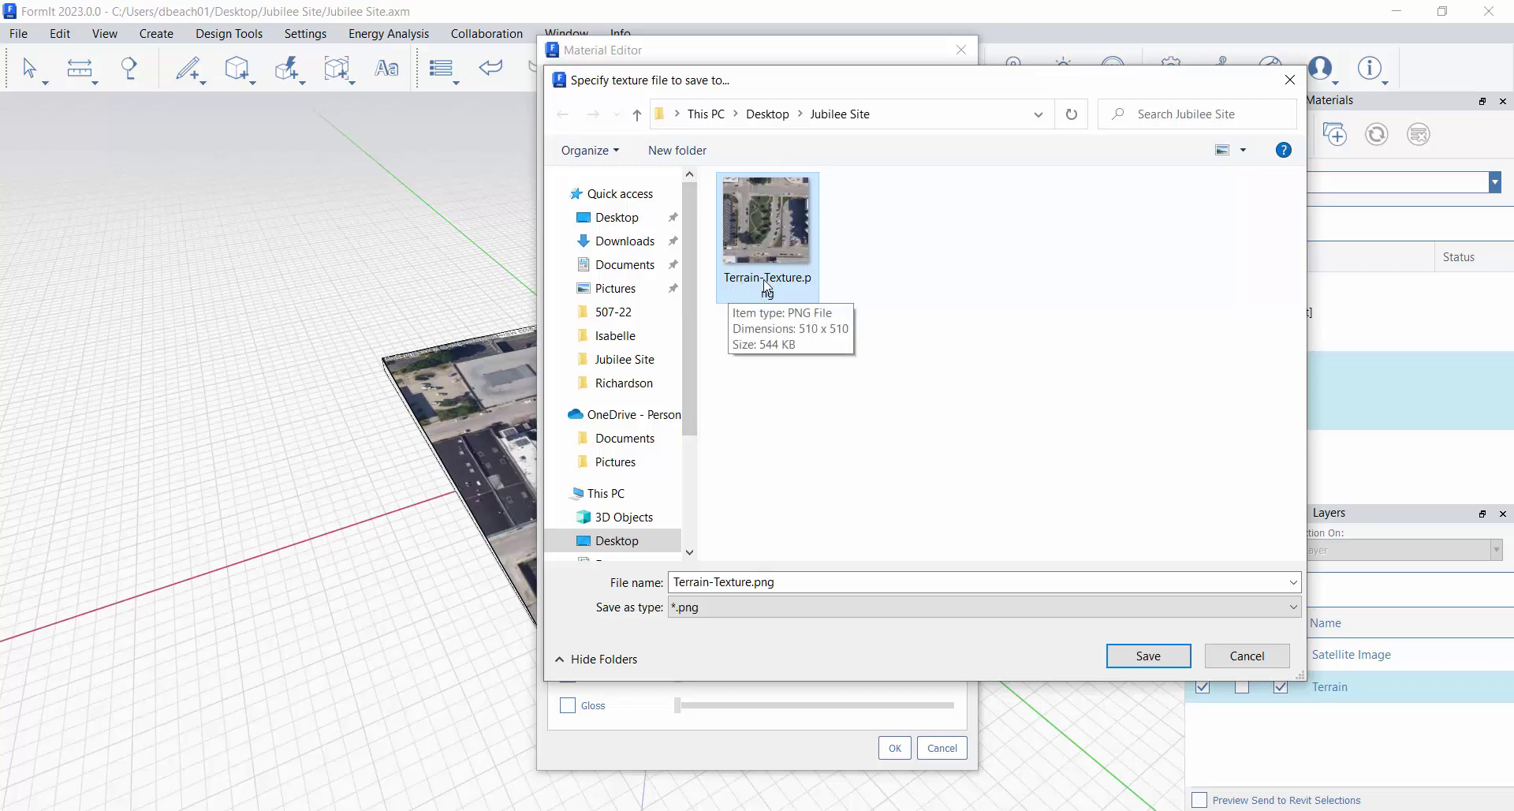
left_click(1147, 655)
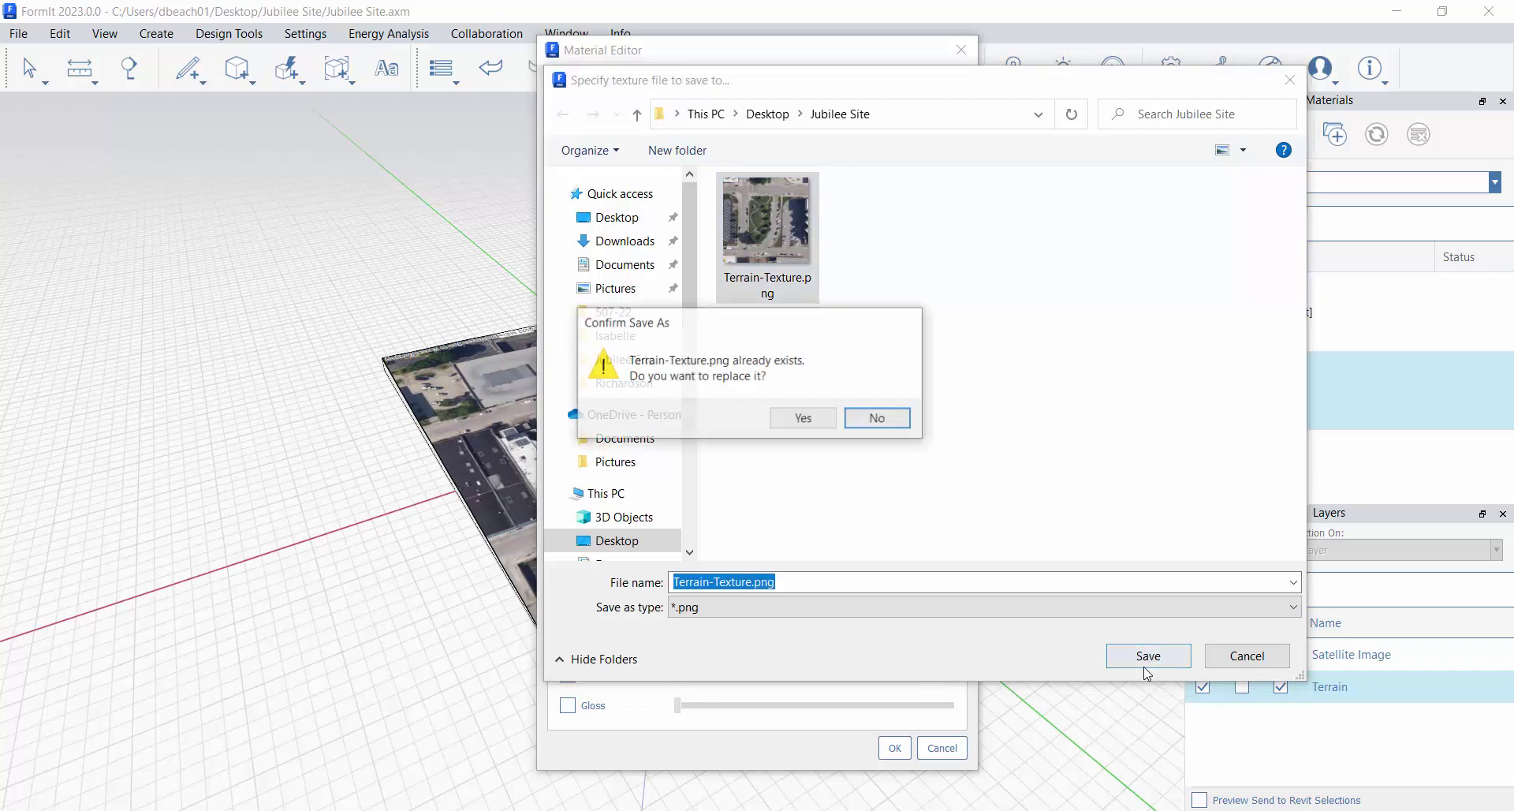
left_click(804, 419)
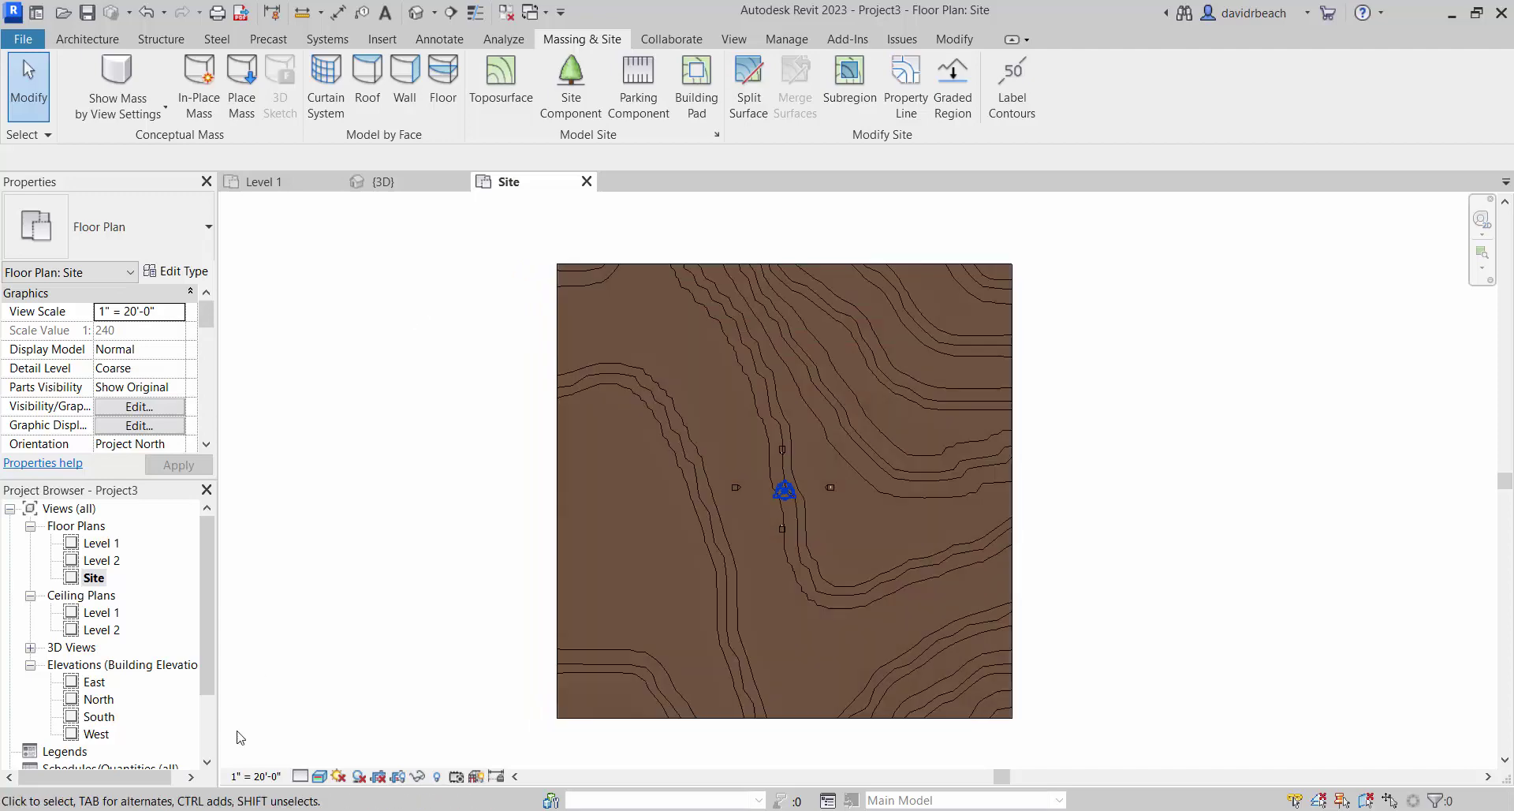
Set the Site plan's visual style to Hidden Line
left_click(321, 779)
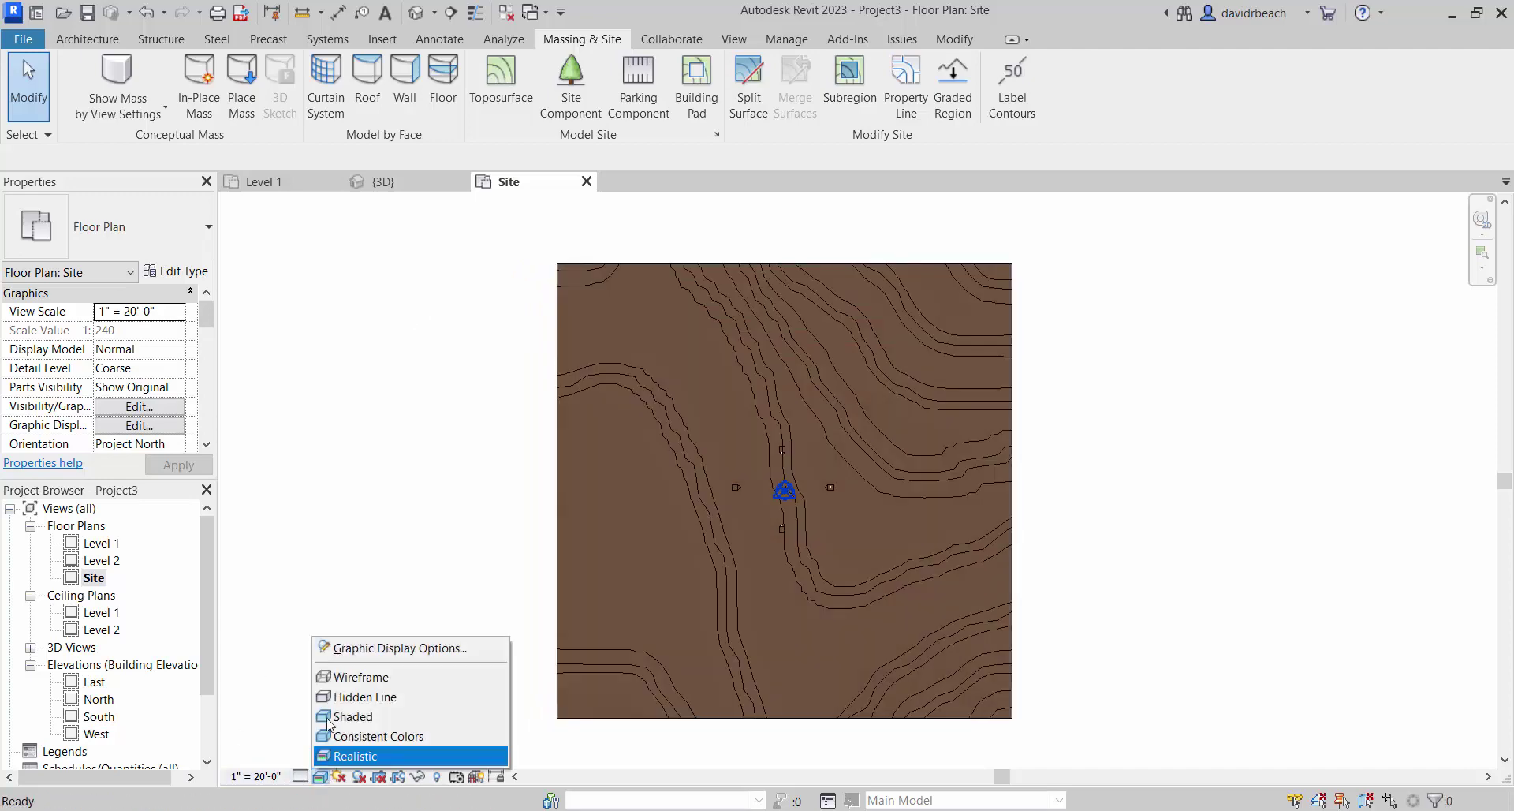
left_click(351, 678)
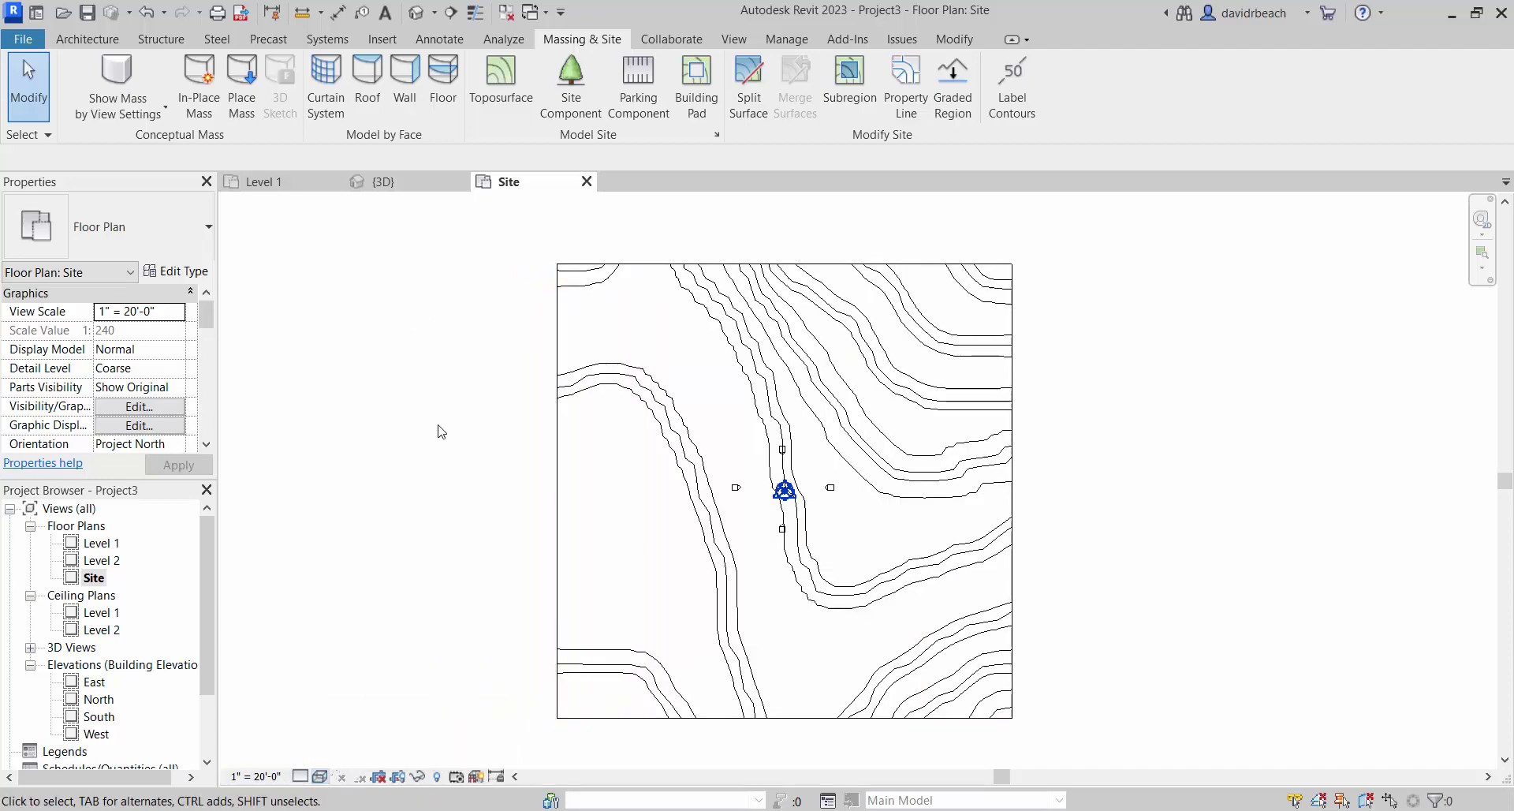
left_click(321, 779)
left_click(359, 696)
Import Terrain-Texture.png as an image and place it at the topography's top-left corner
left_click(385, 38)
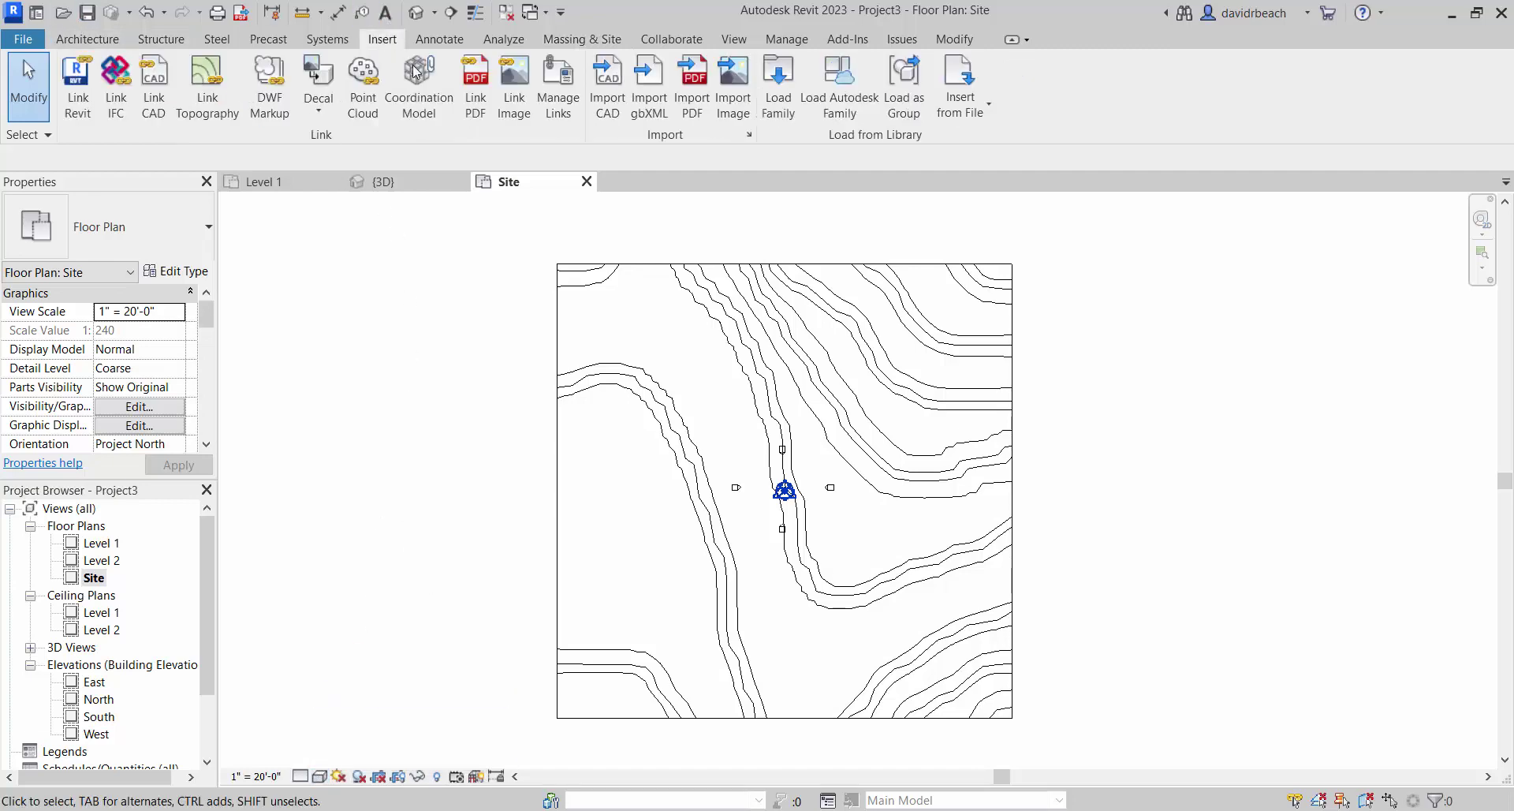
left_click(732, 86)
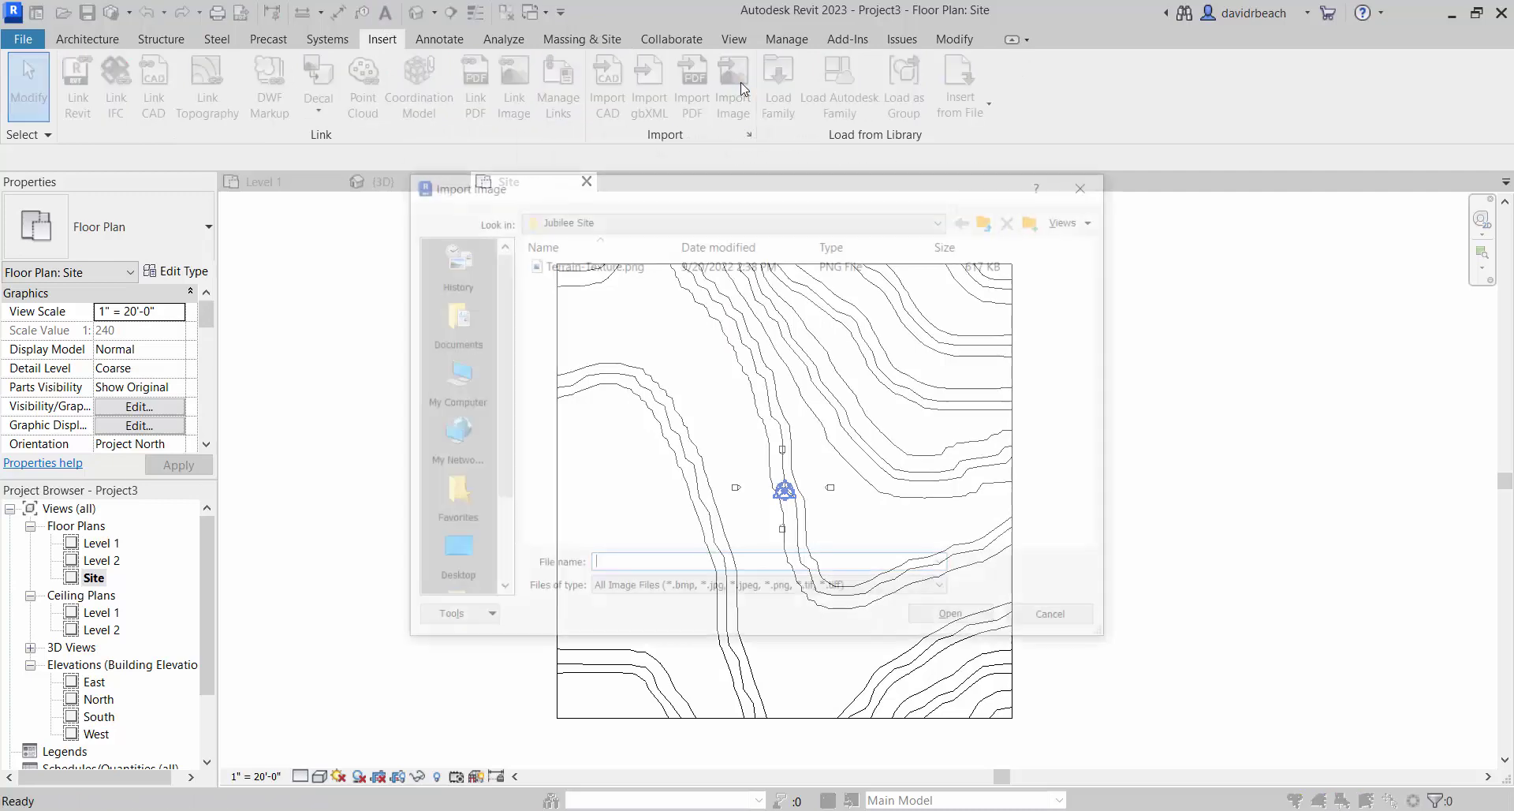
left_click(566, 265)
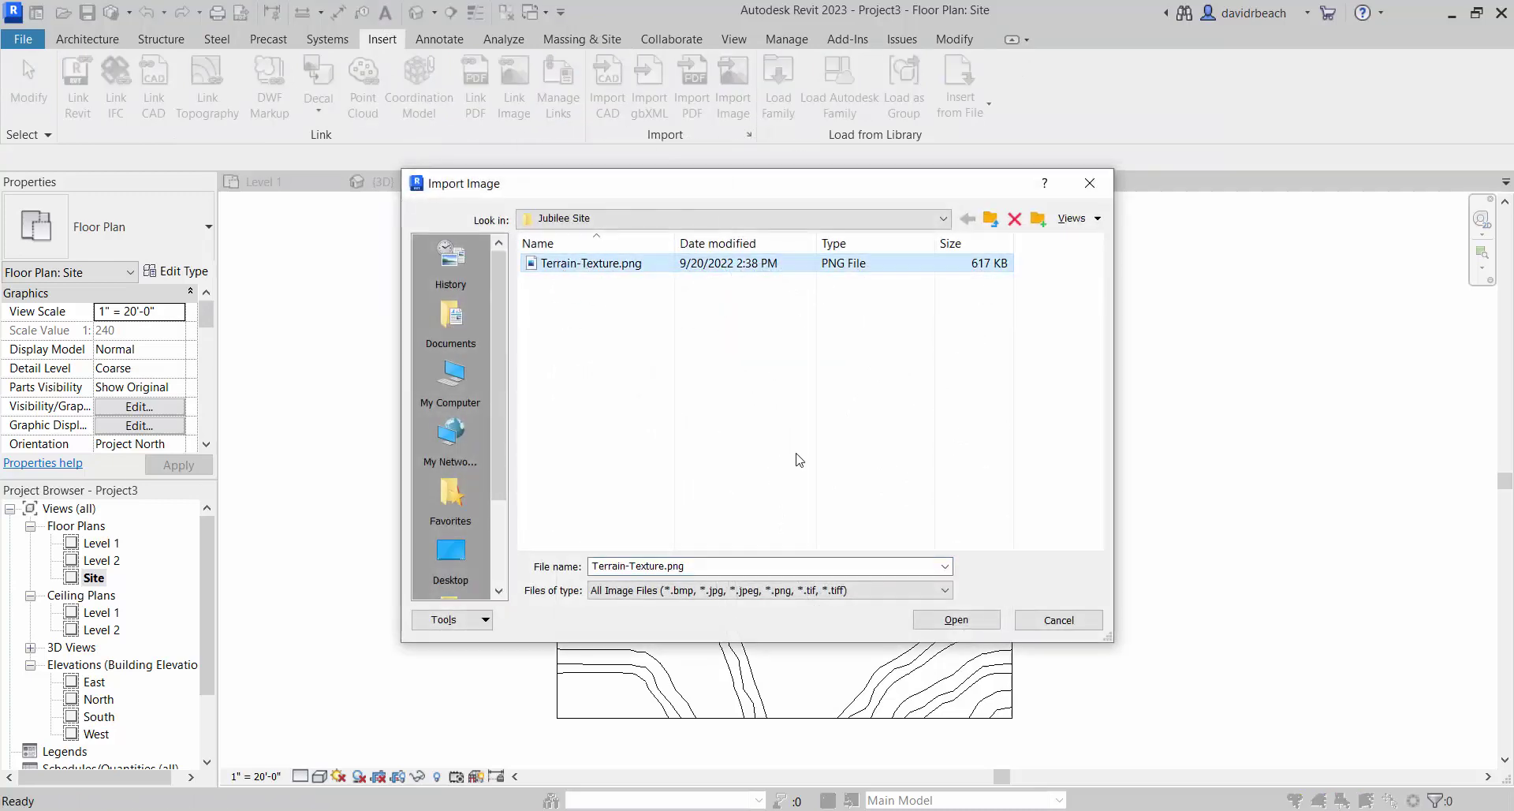
left_click(955, 620)
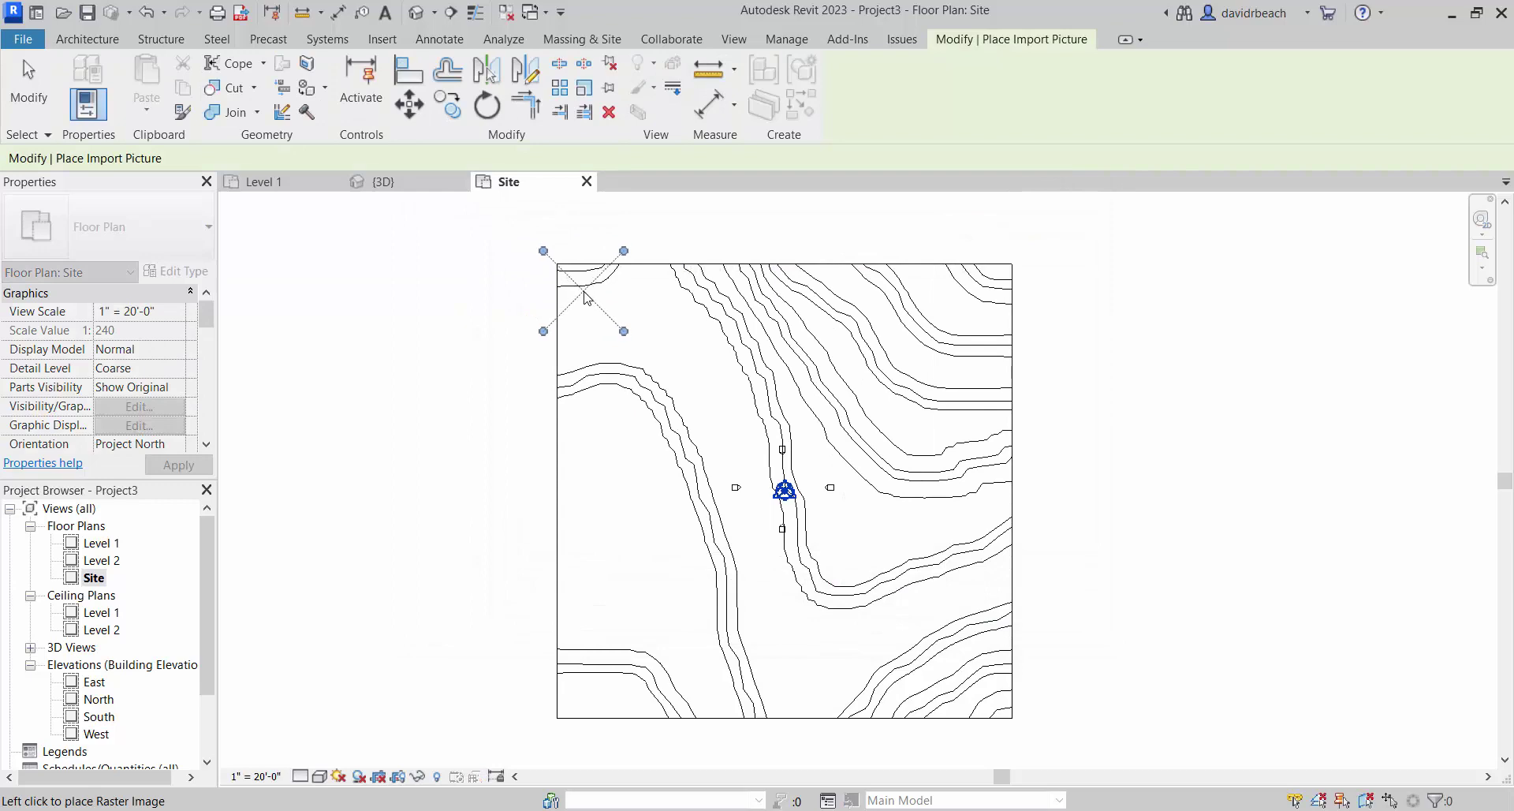
left_click(583, 291)
Switch the Site plan to Wireframe with the placed image and whole topography in view
scroll(589, 280, "up", 4)
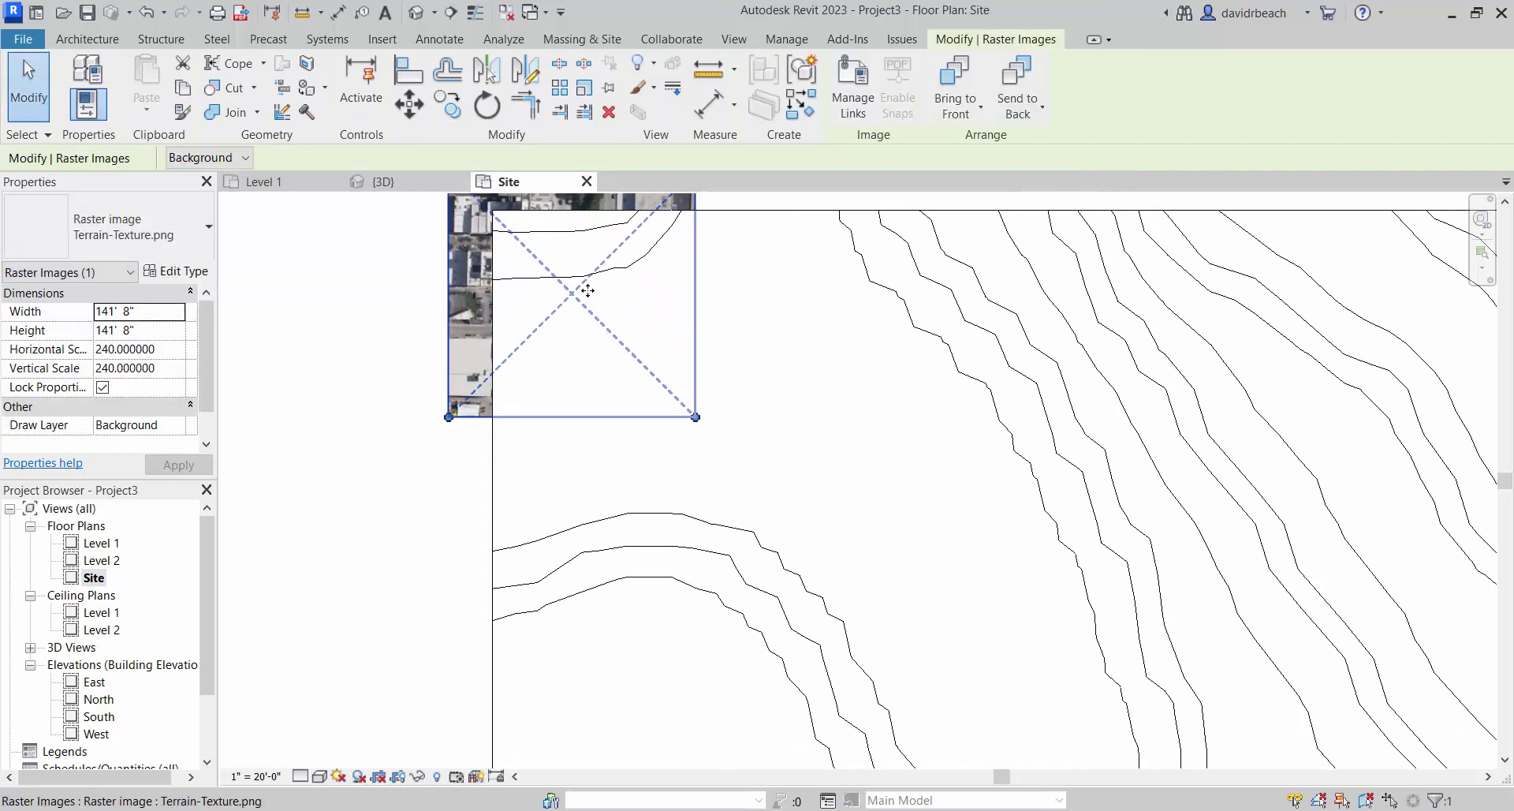
middle_click_drag(541, 378, 542, 545)
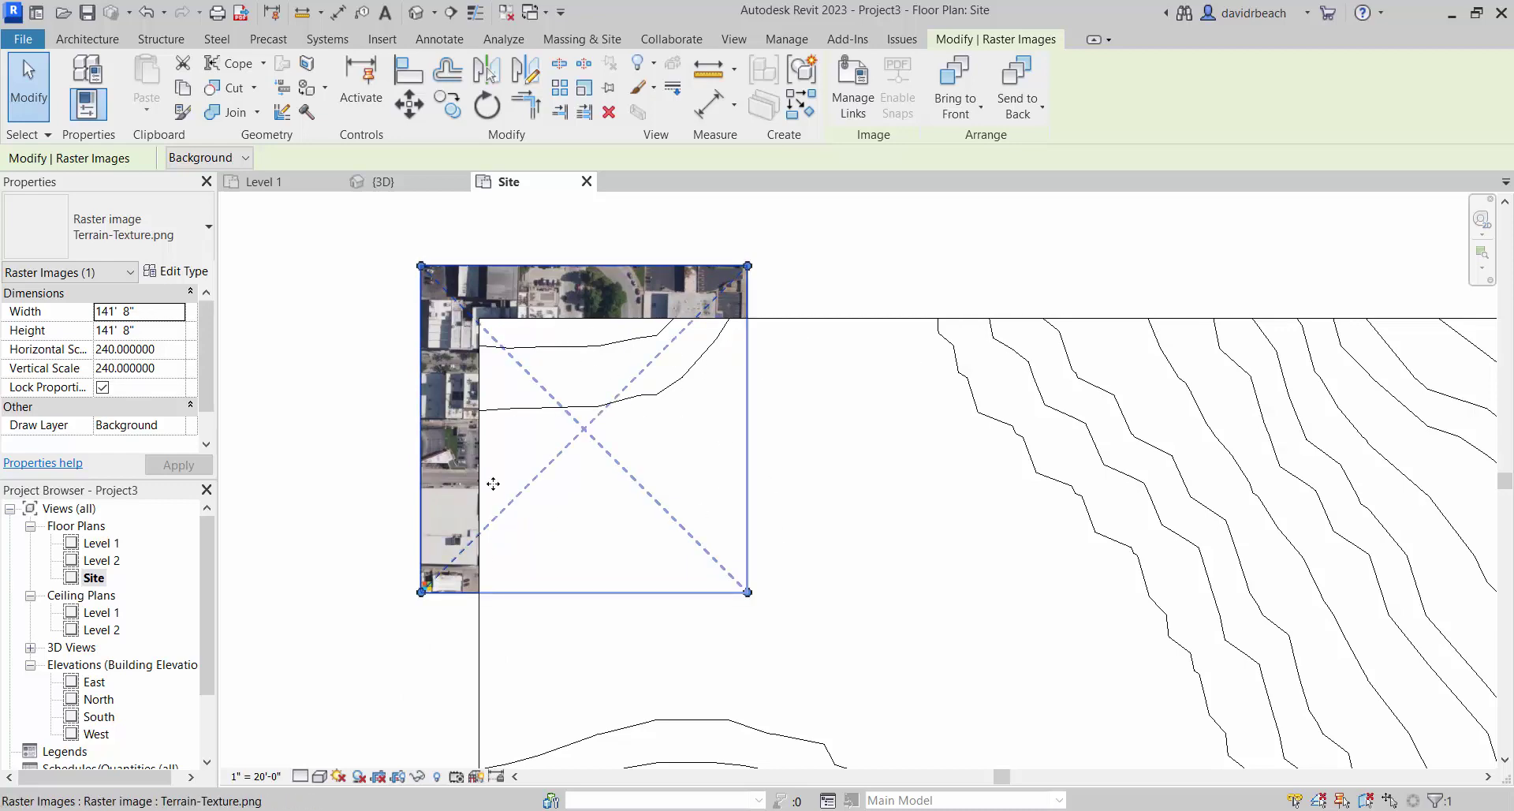
left_click(319, 776)
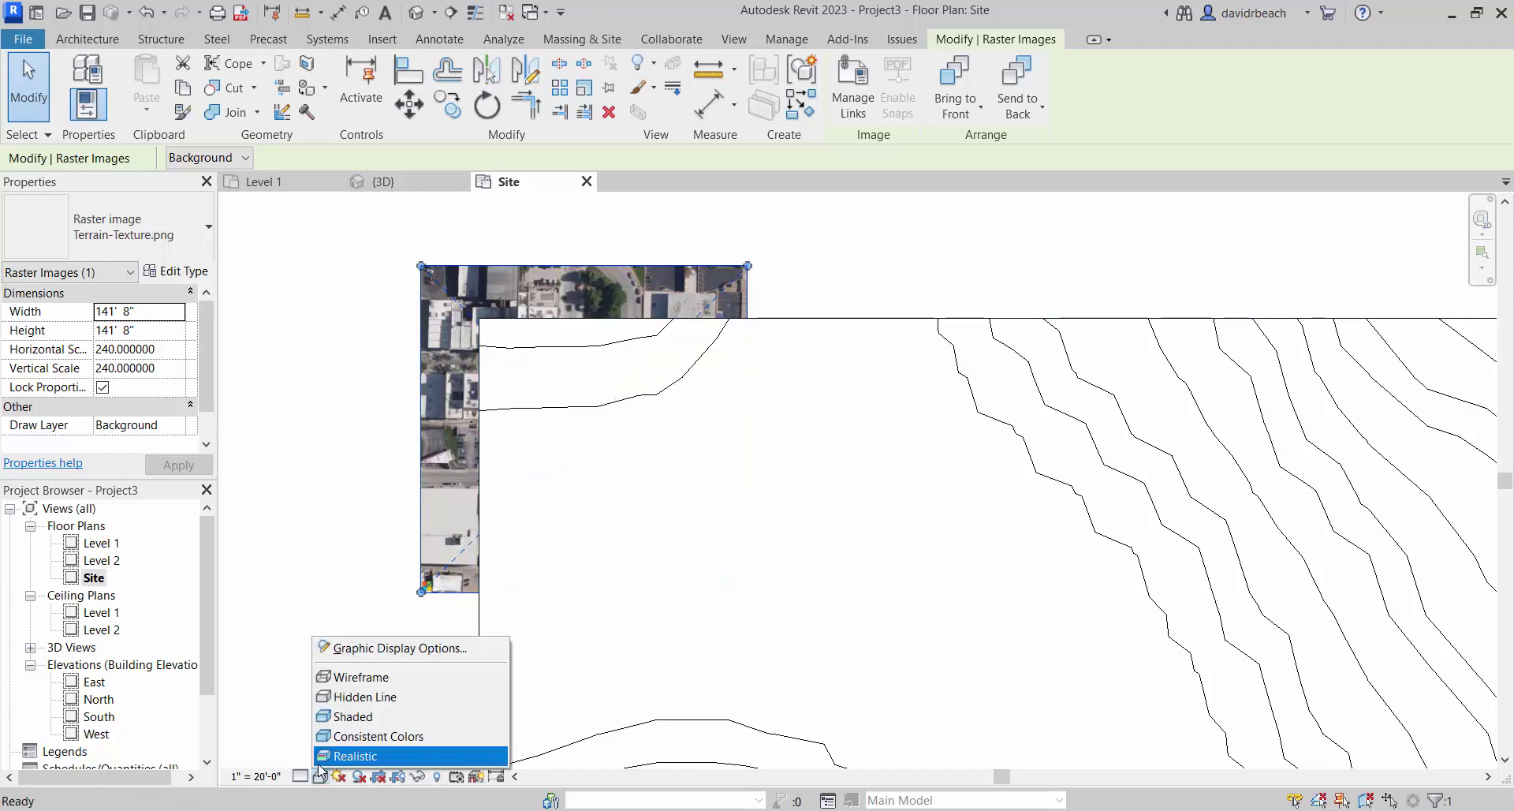
left_click(360, 677)
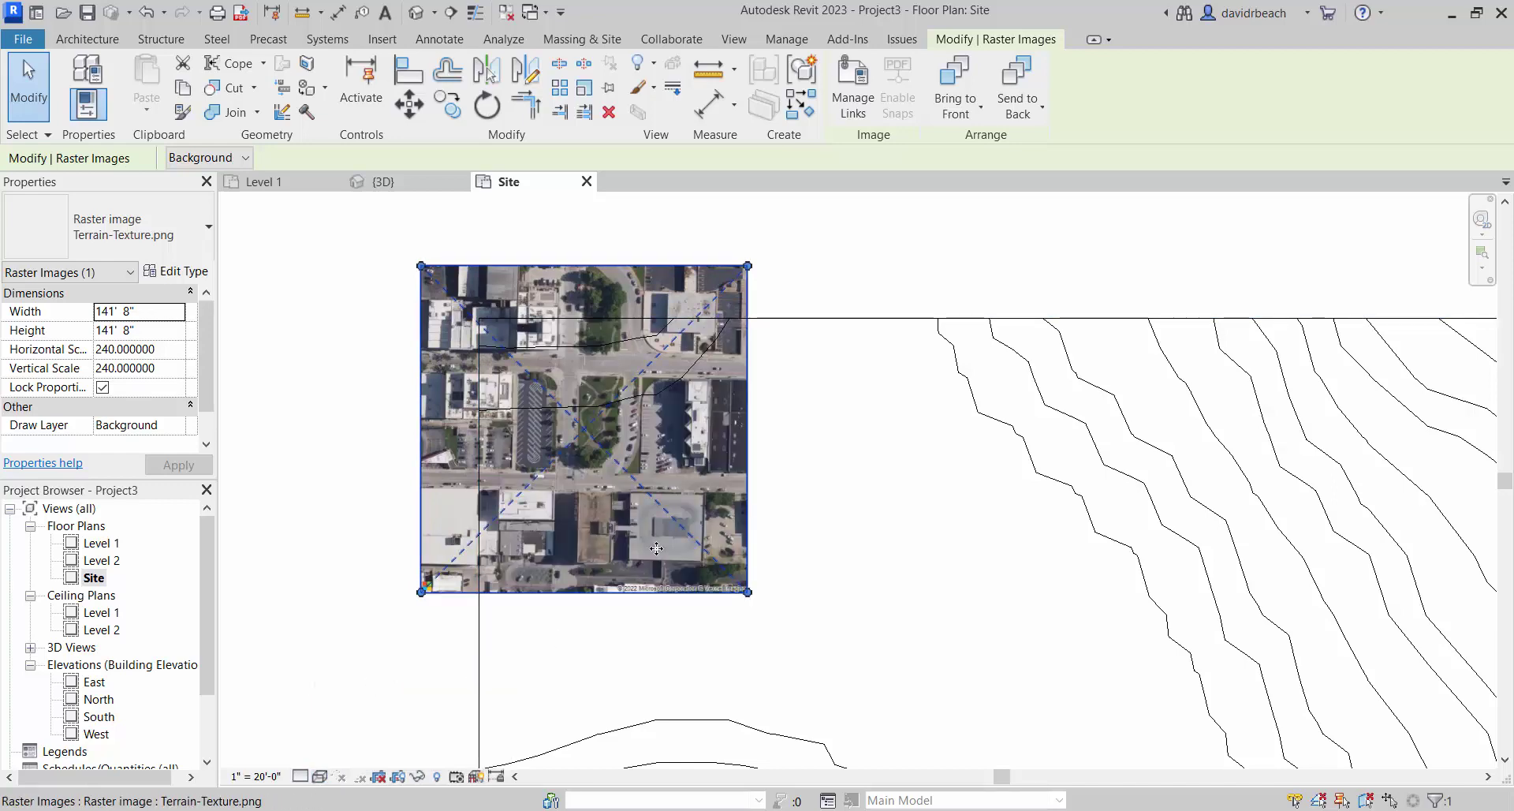
scroll(678, 528, "down", 3)
middle_click_drag(797, 622, 649, 339)
Stretch the image's corner grip out to the topography's far corner
left_click_drag(624, 311, 1009, 701)
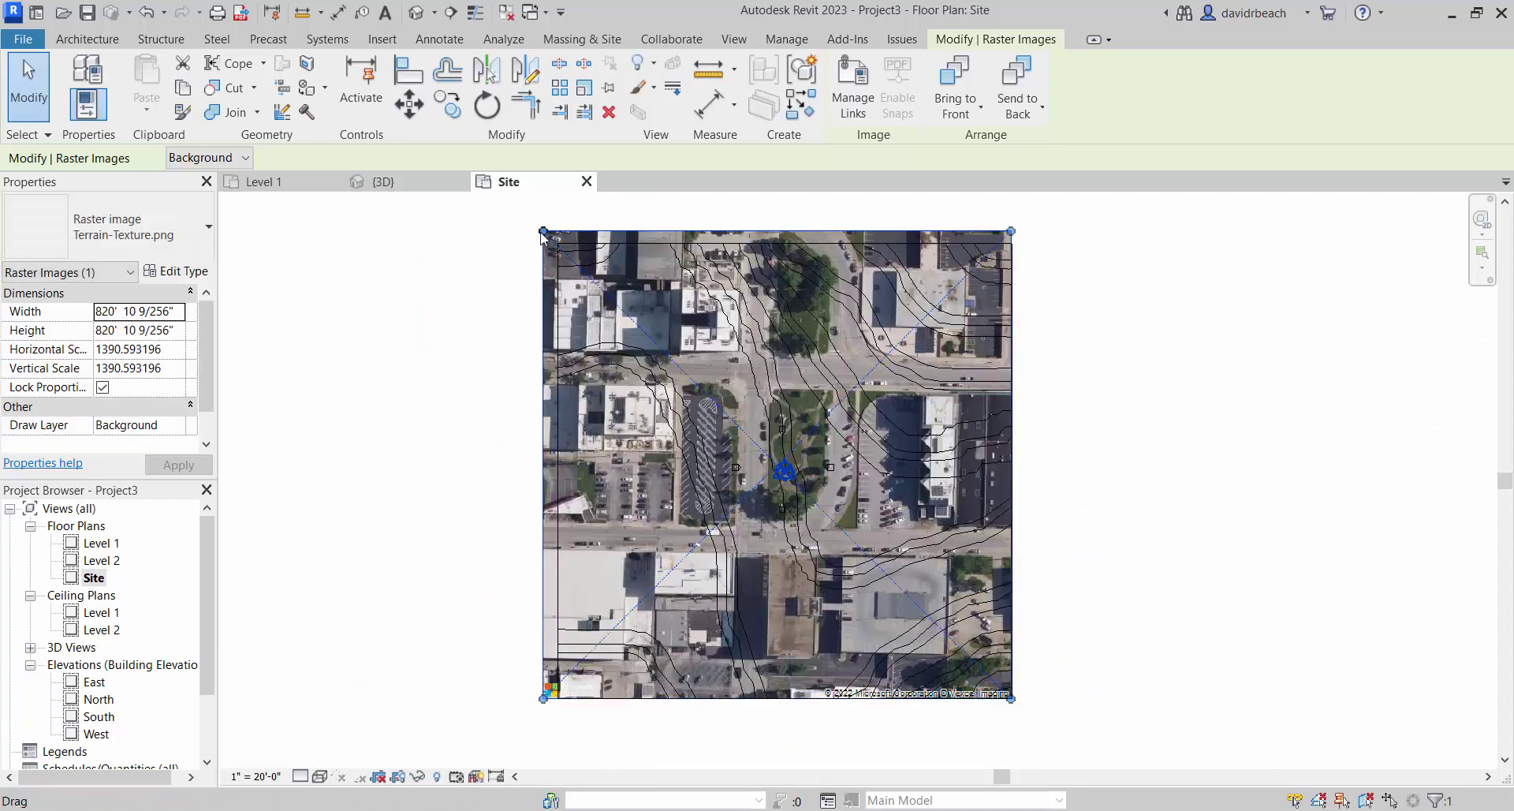
left_click_drag(563, 249, 560, 251)
scroll(578, 263, "up", 10)
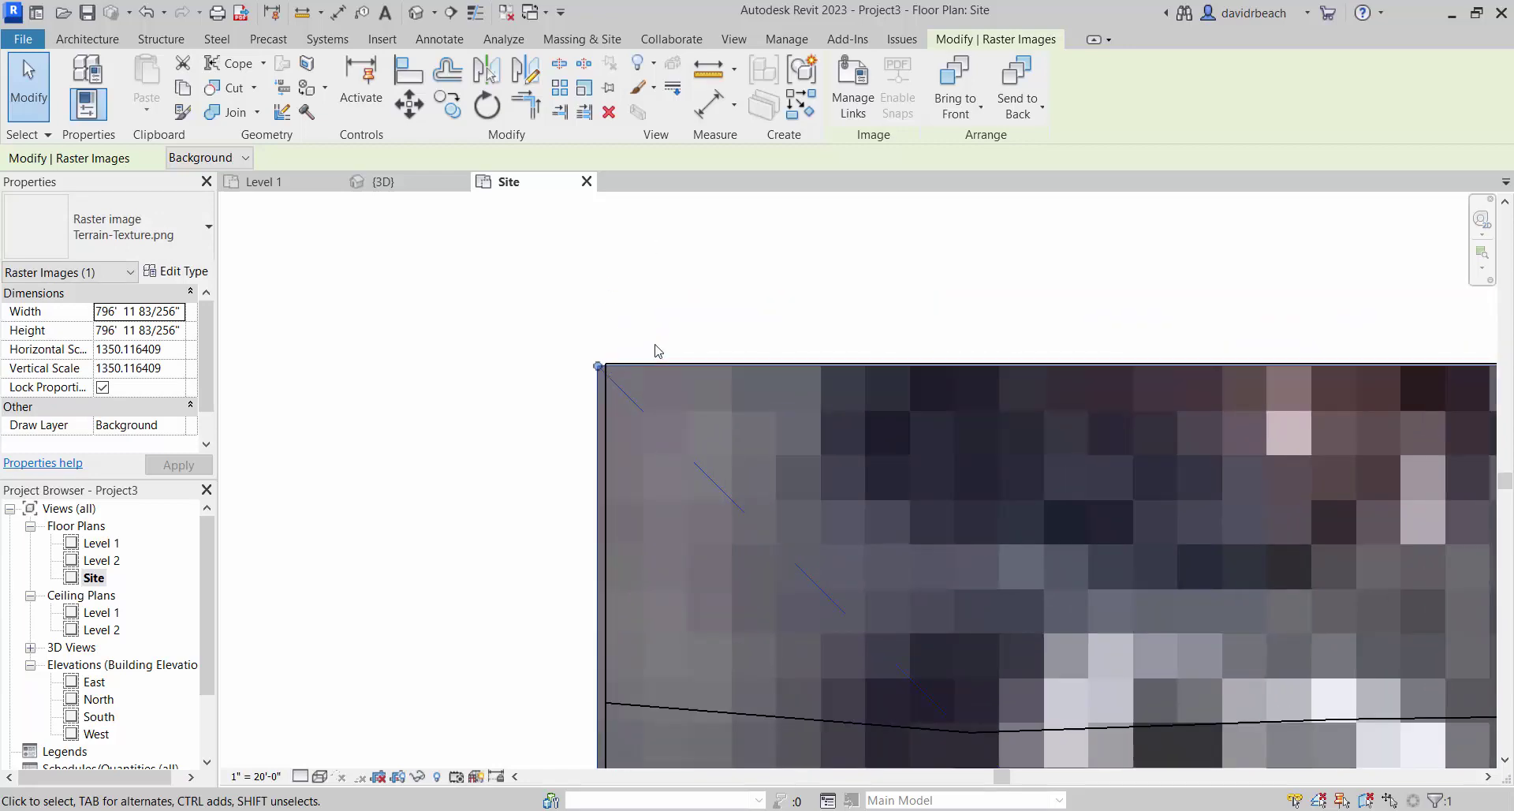
Nudge and align the image corner to the toposurface corner, making it 797' 1 7/32" square
key("Right")
key("Right")
key("Up")
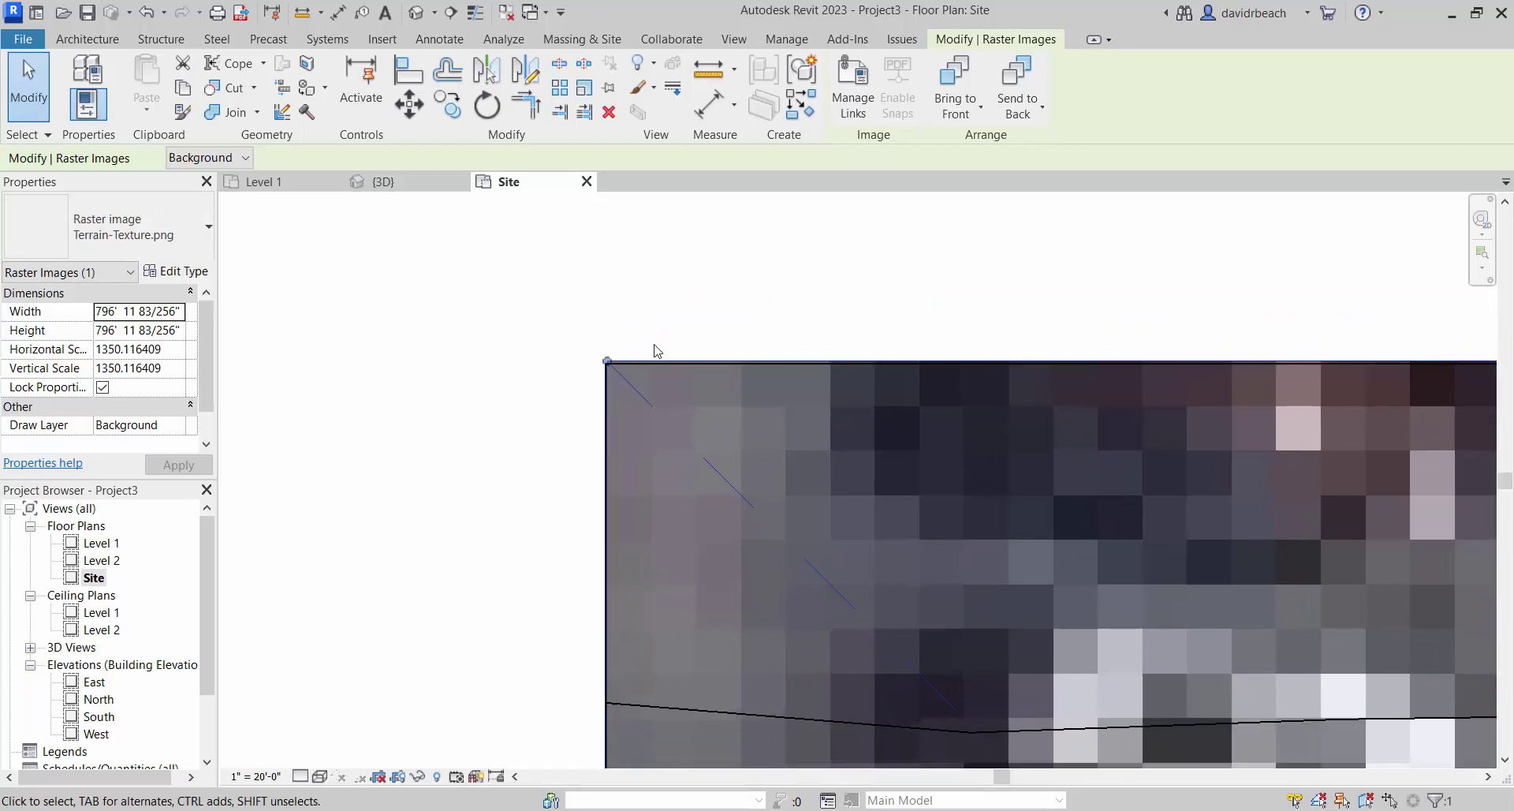
scroll(607, 355, "up", 4)
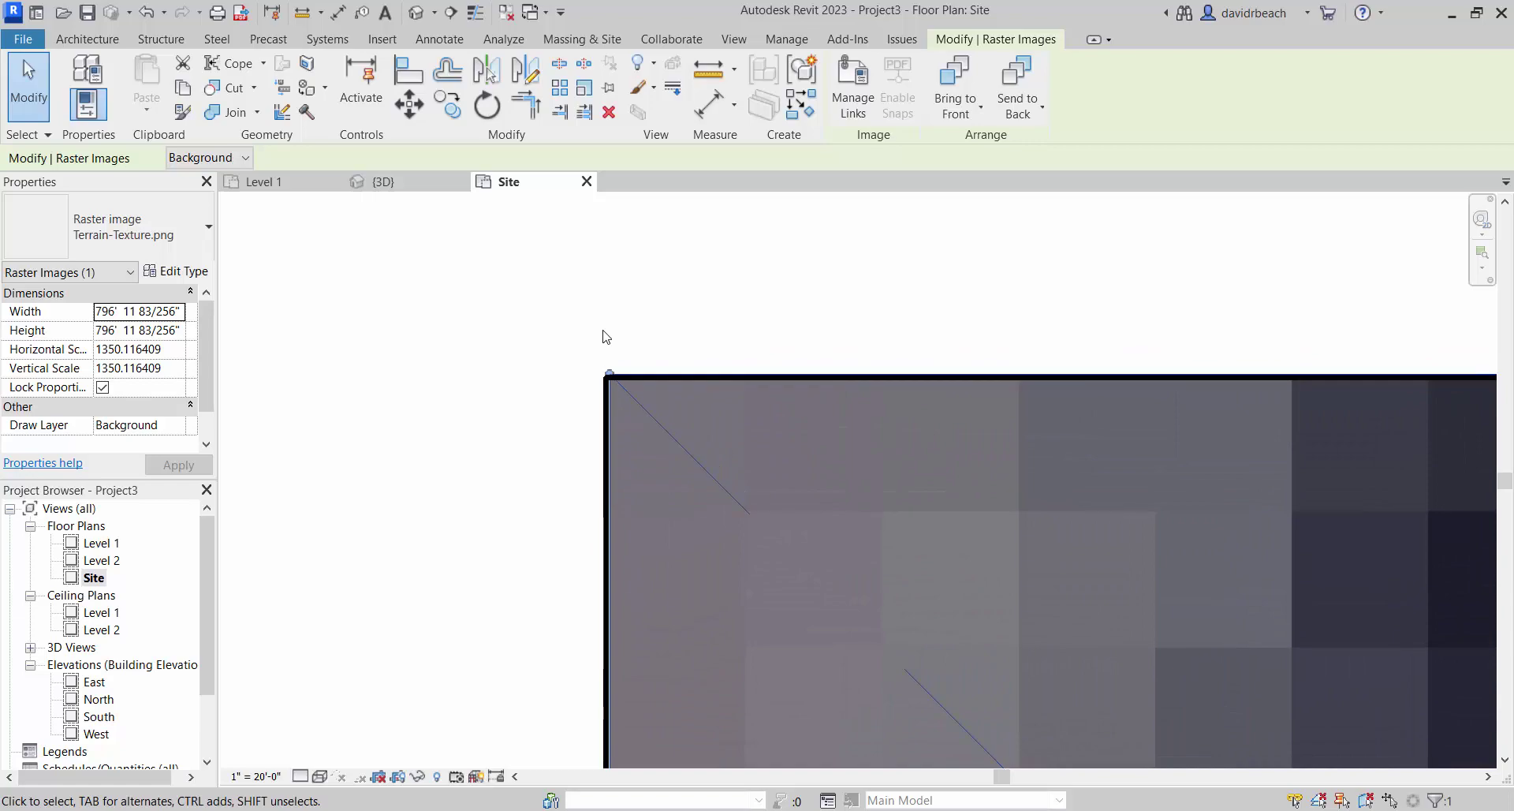
scroll(573, 342, "down", 6)
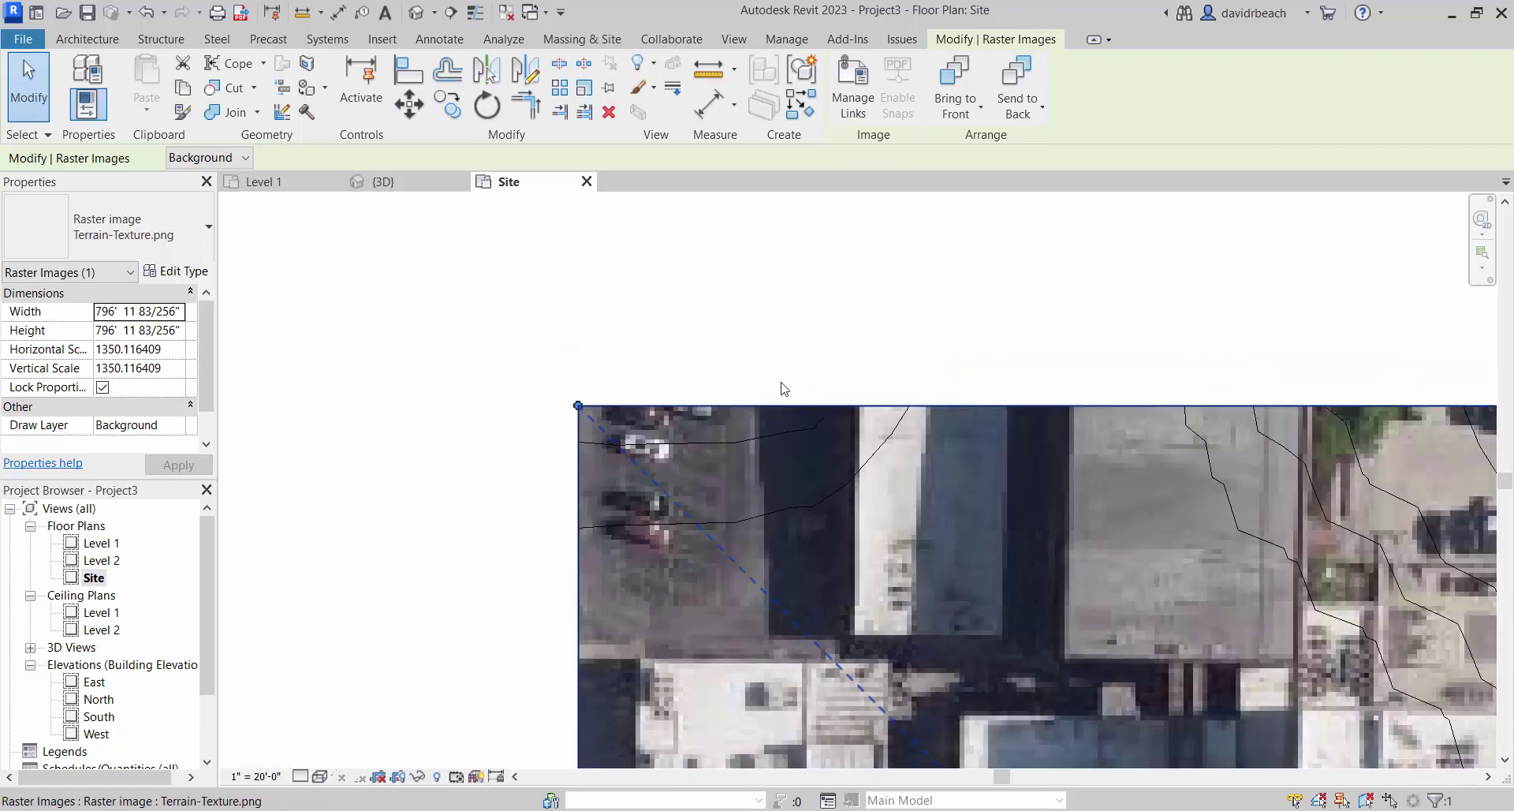
scroll(861, 694, "down", 2)
scroll(1105, 686, "up", 8)
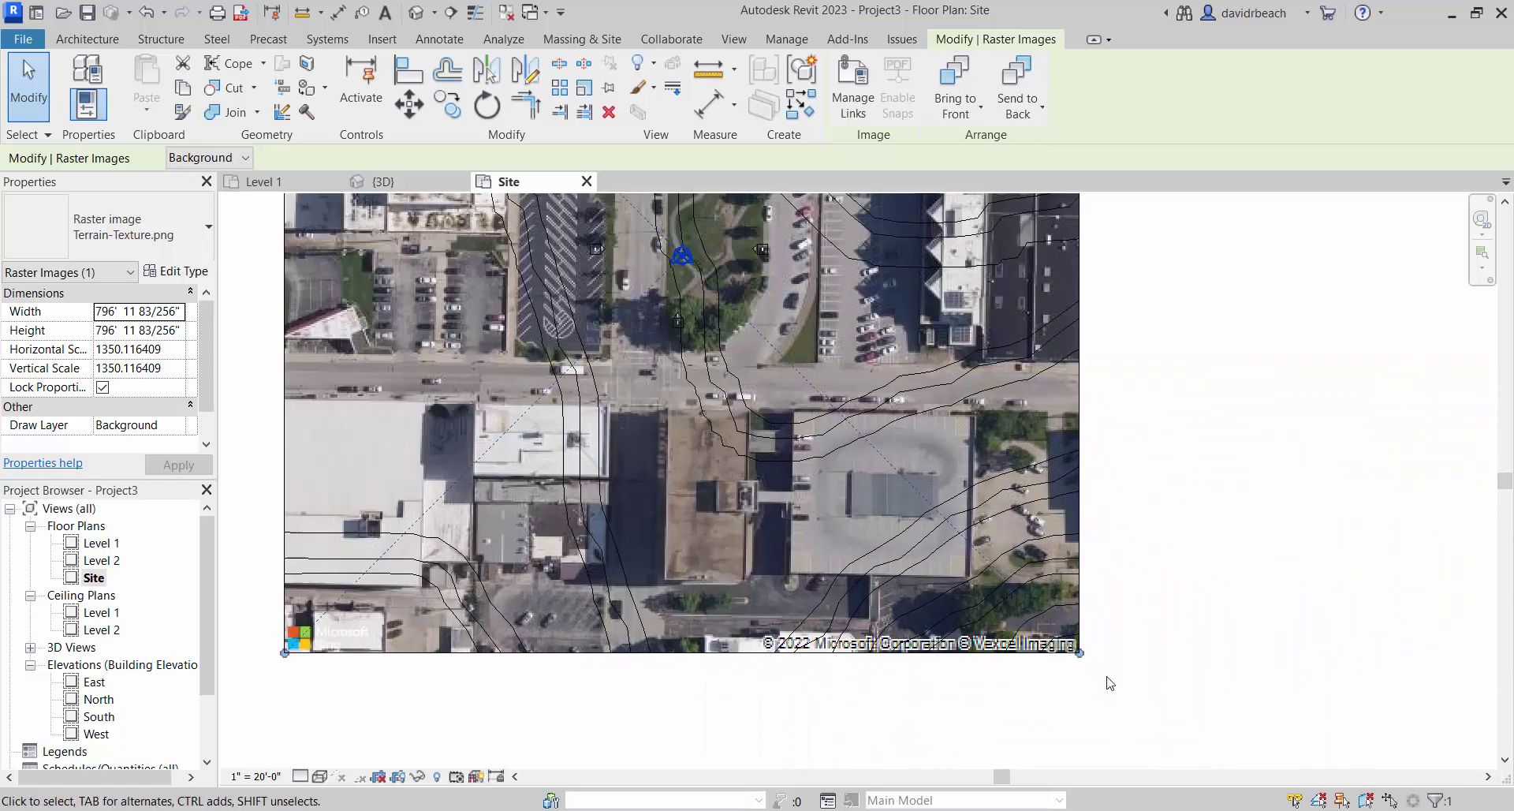
scroll(1076, 645, "up", 4)
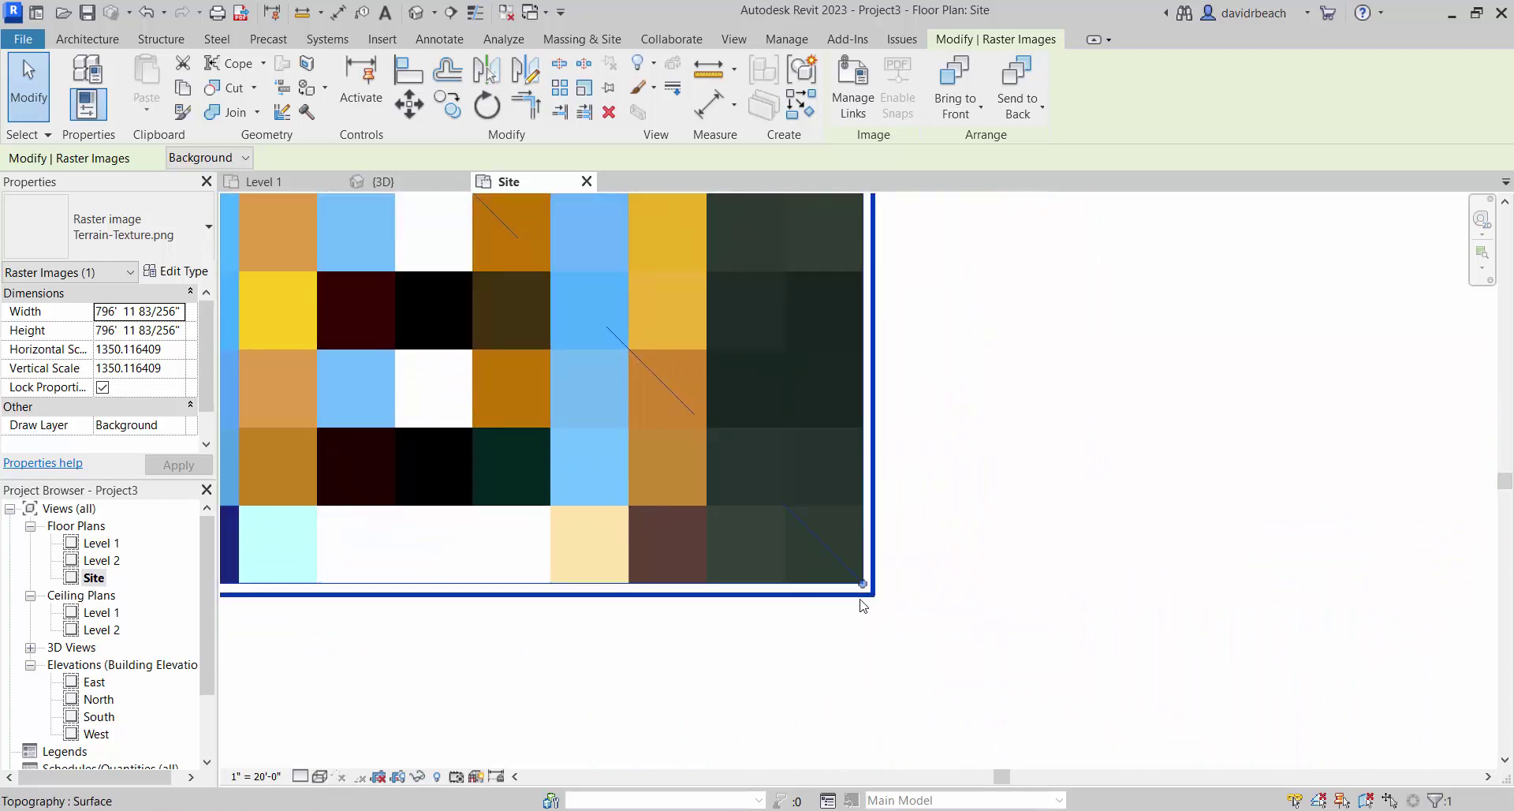
left_click_drag(868, 586, 873, 591)
left_click(923, 608)
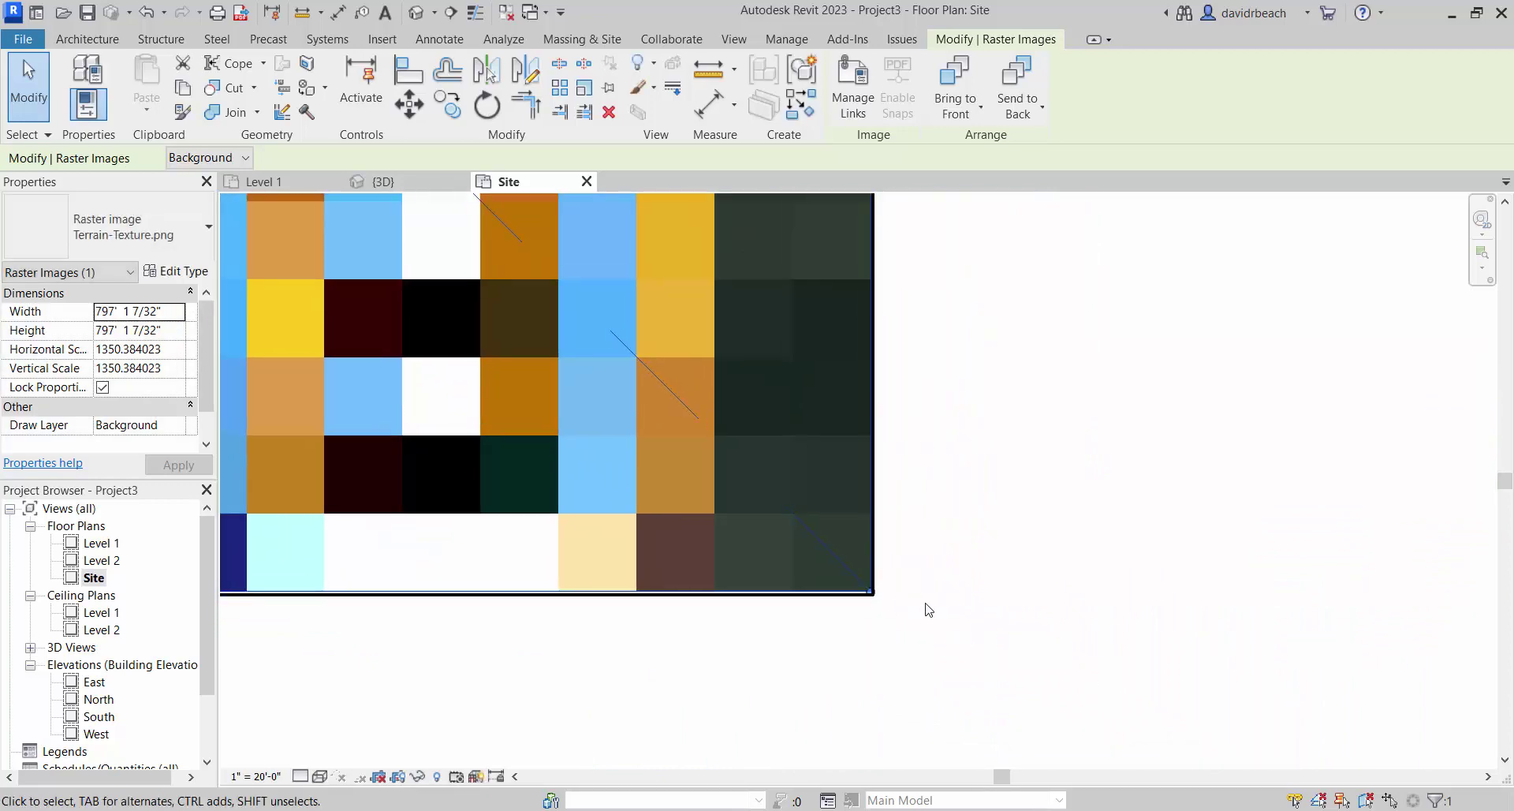
scroll(551, 444, "down", 10)
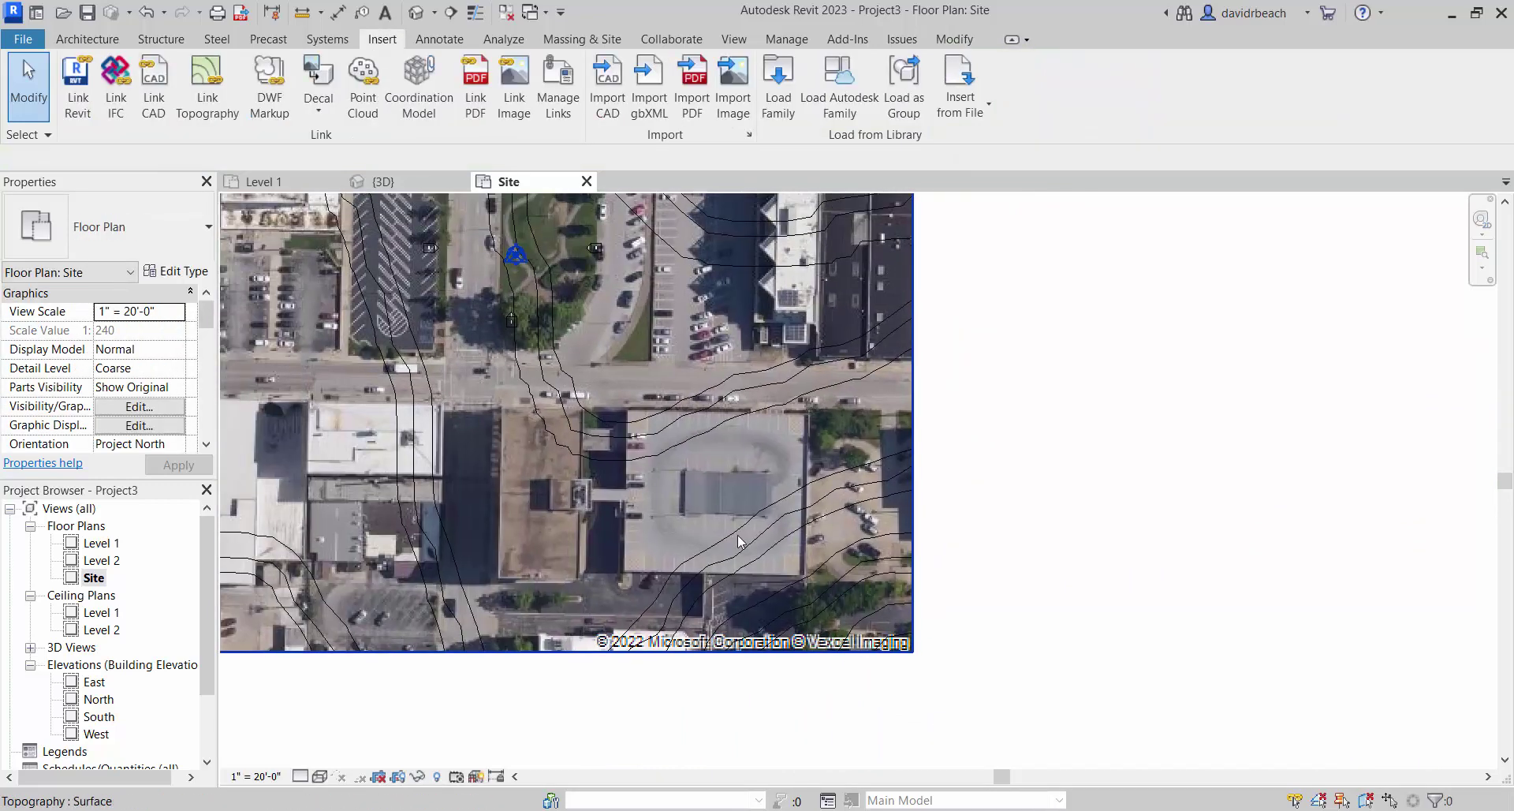
scroll(955, 639, "down", 1)
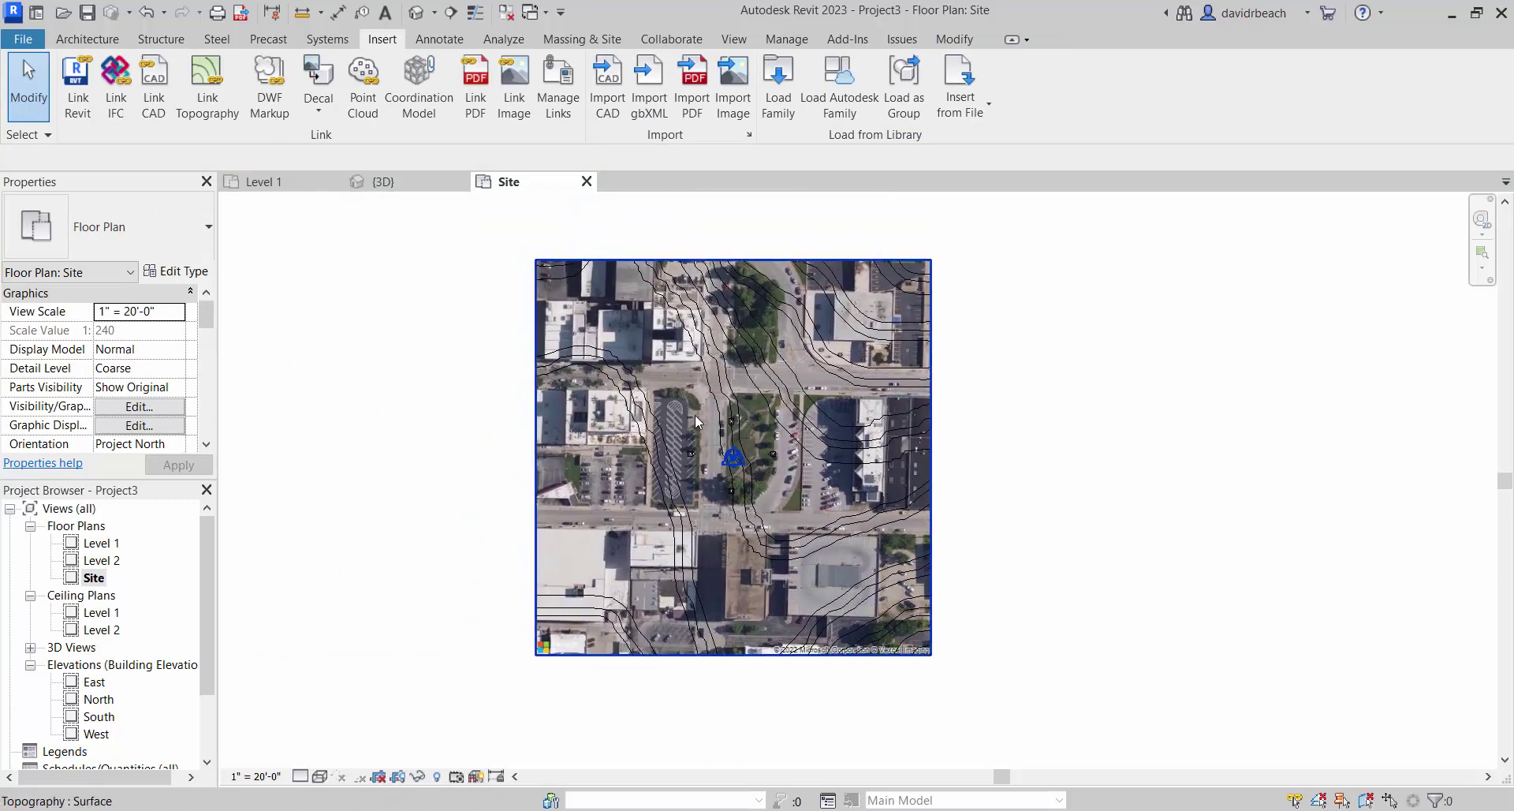
scroll(749, 481, "up", 2)
scroll(750, 481, "up", 1)
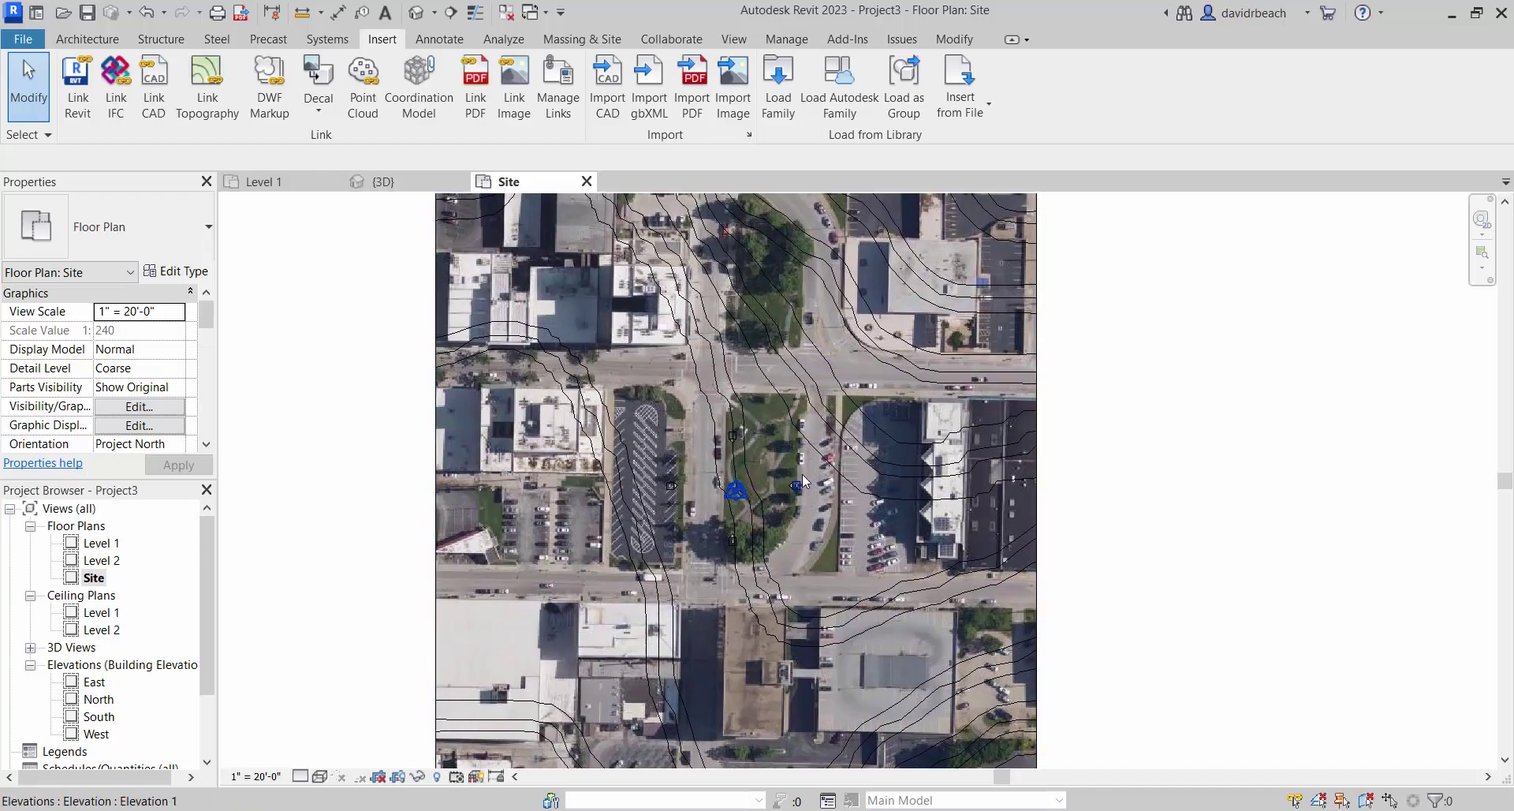
scroll(791, 509, "up", 4)
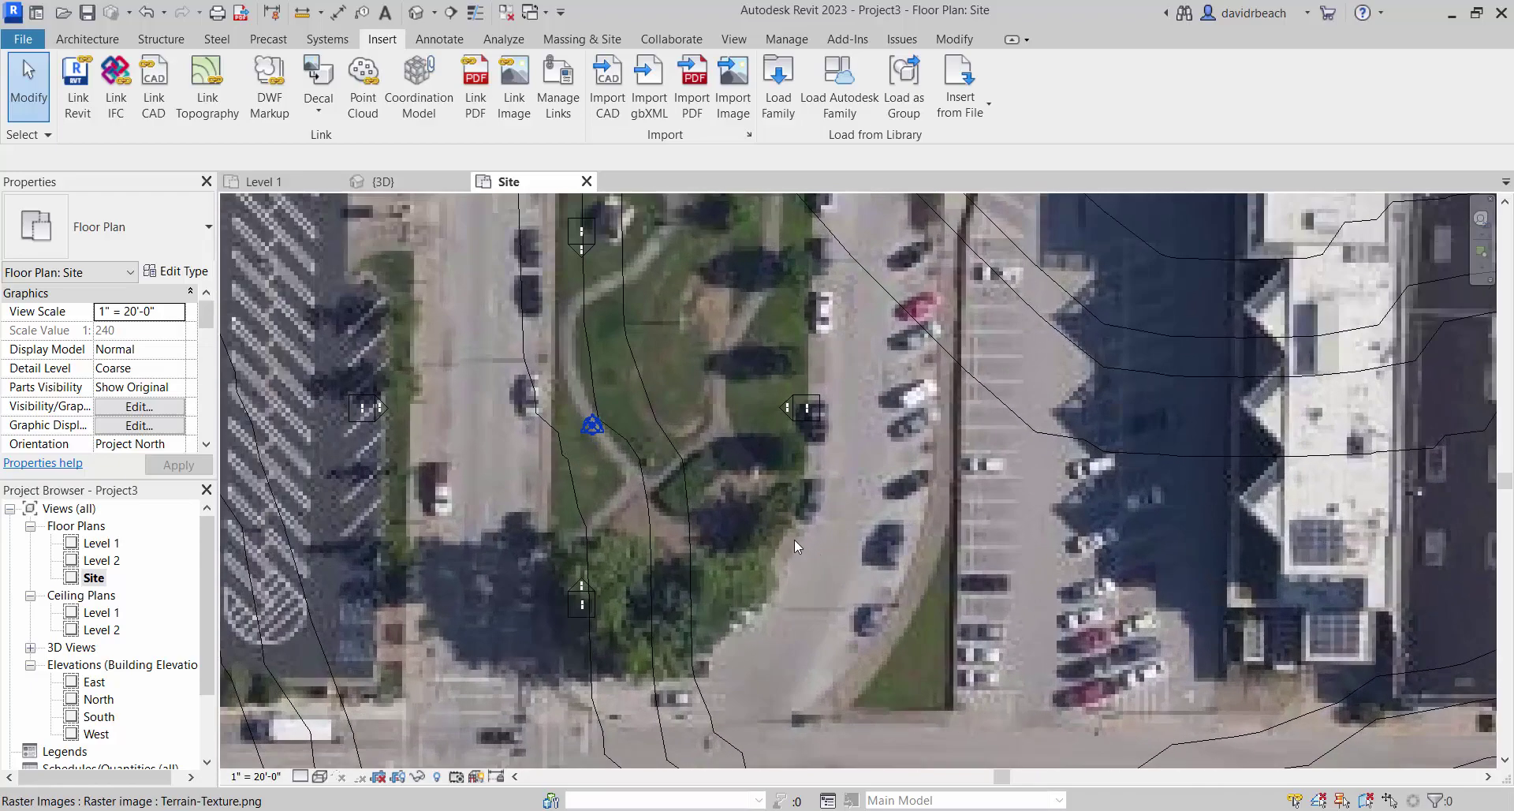
scroll(749, 470, "down", 4)
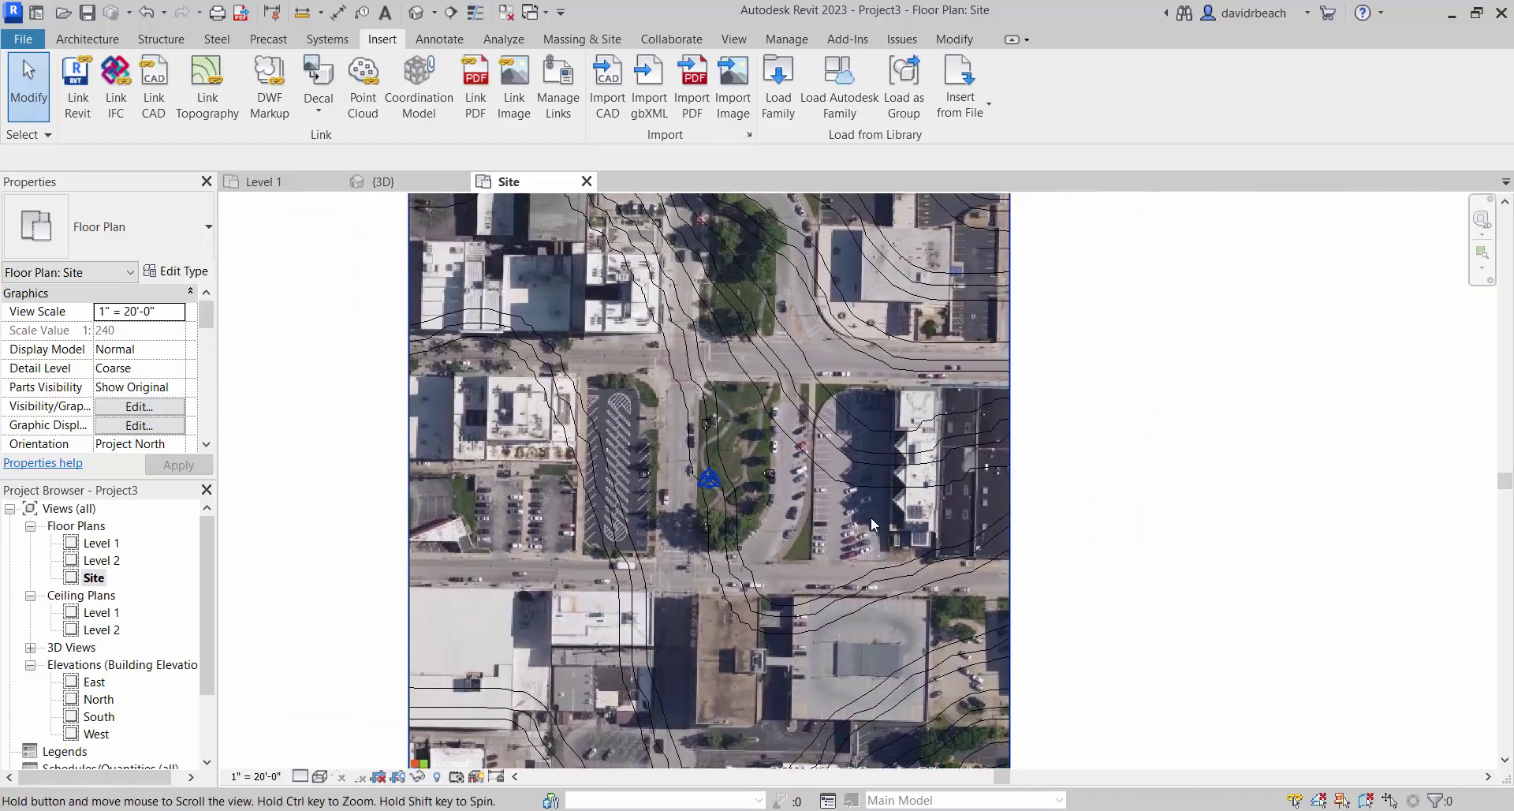